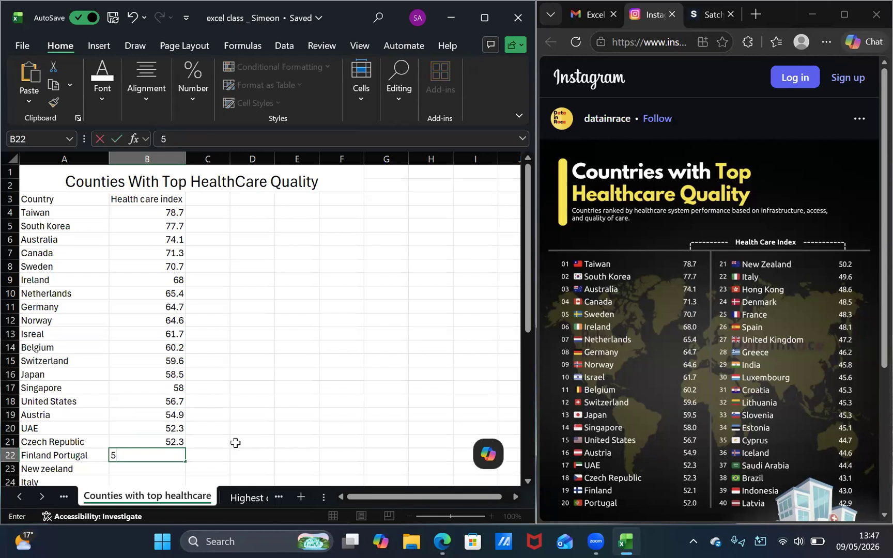
Enter the health care index values 52.1, 52, 50.2 and 49.6 in cells B22 to B25
type("2.1")
key("Return")
type("52")
key("Return")
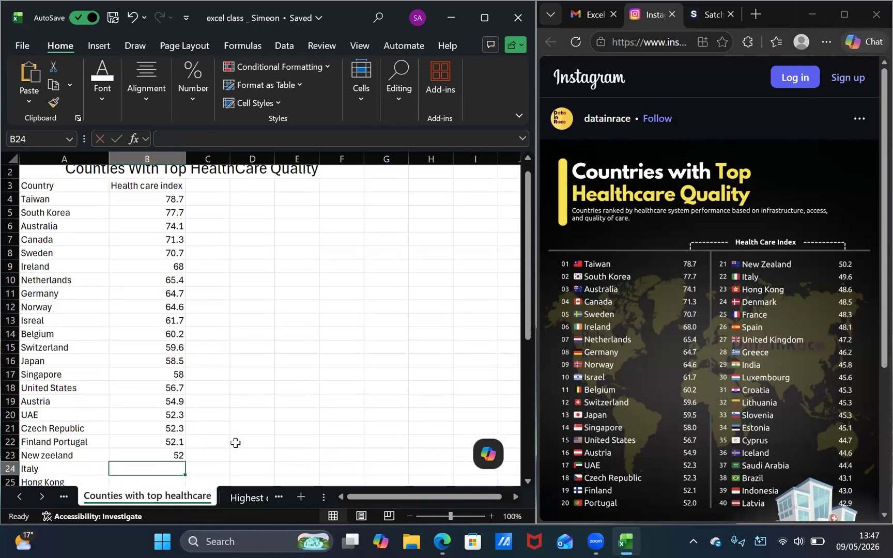
type("50.")
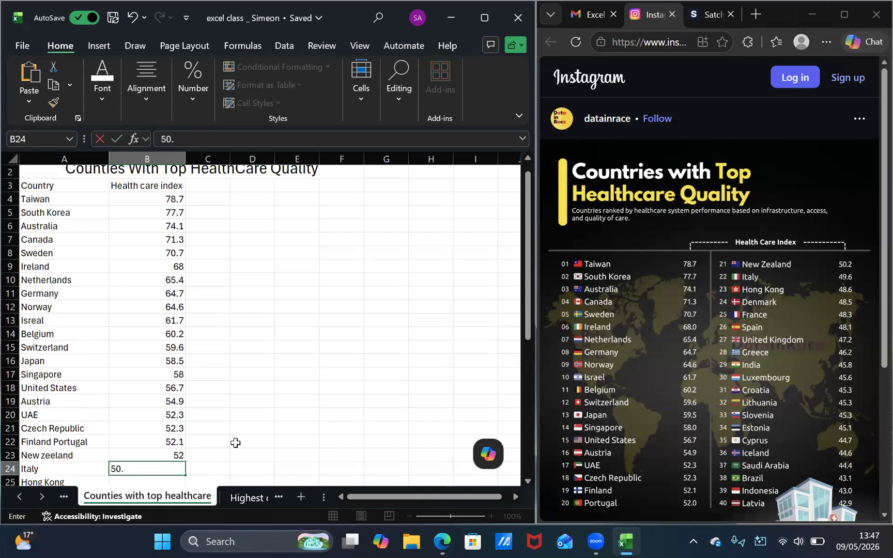
type("2")
key("Return")
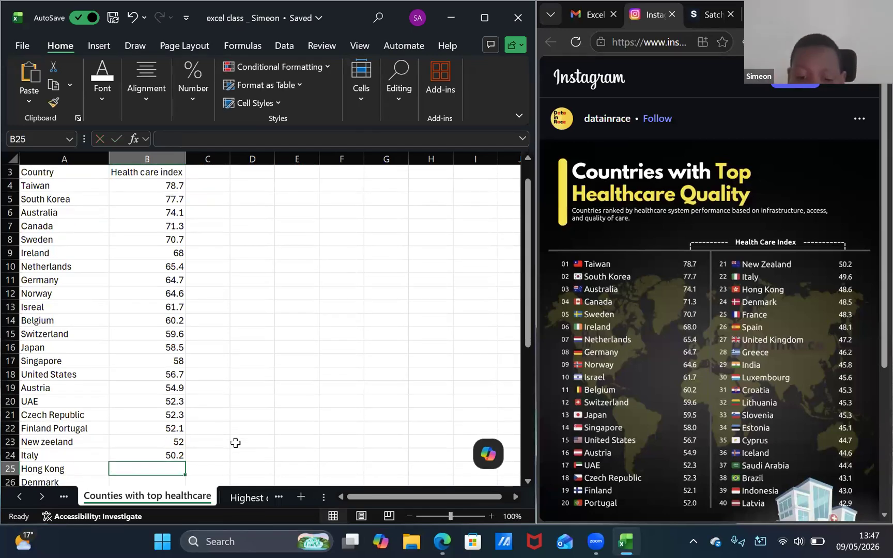
type("49.6")
key("Return")
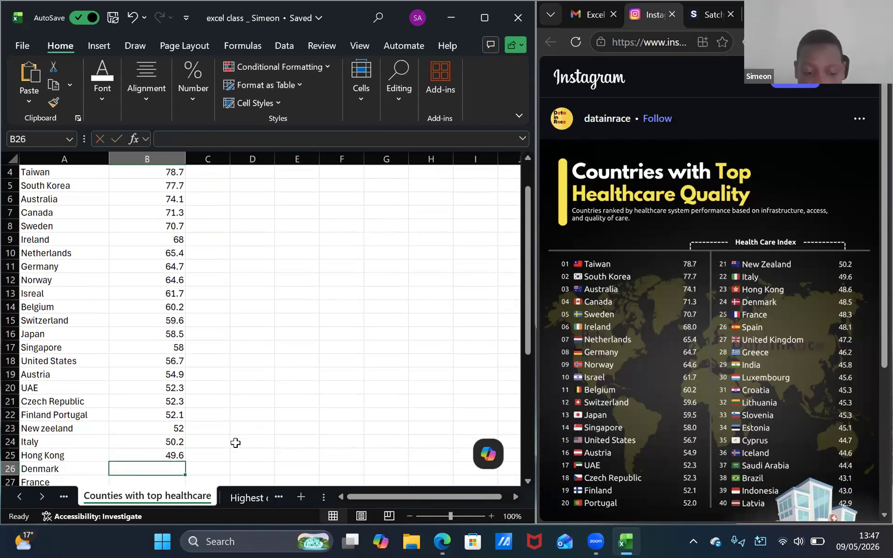
Fill in the health care index for Denmark, France and Spain with 48.6, 48.5 and 48.3 in B26 to B28
type("48")
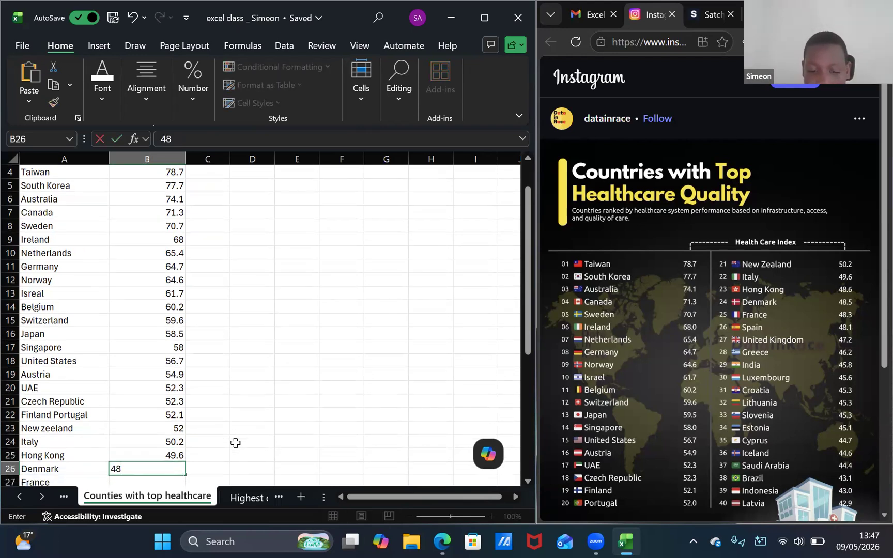
type(".6")
key("Return")
type("4")
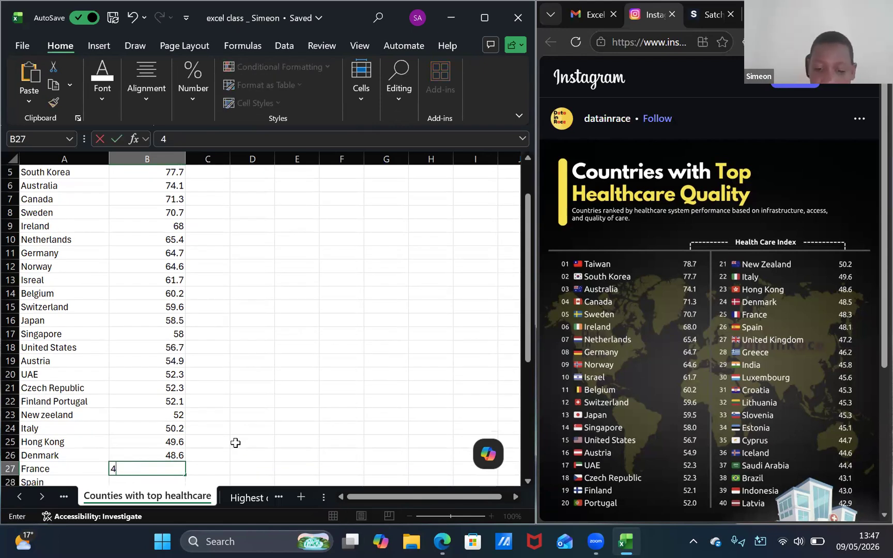
type("8.5")
key("Return")
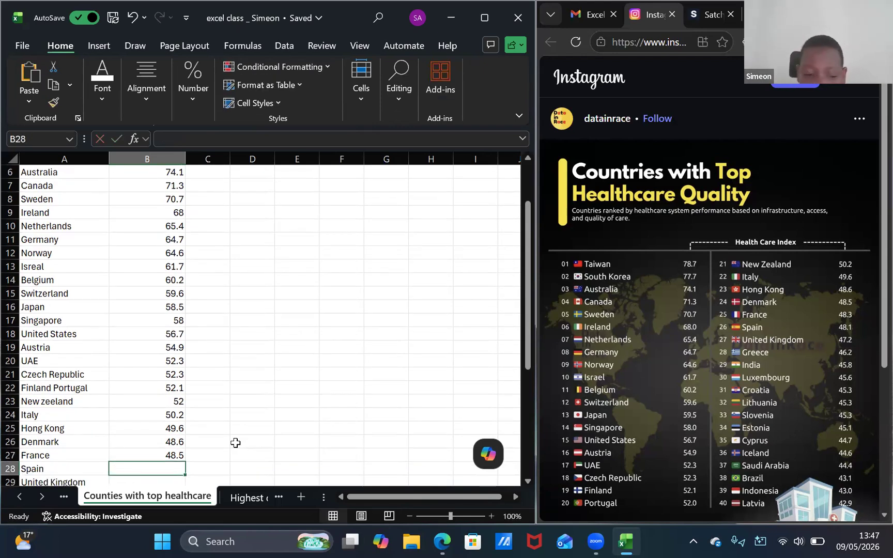
type("48.3")
key("Return")
Enter 48.1 for United Kingdom and 47.2 for Greece in cells B29 and B30
type("4")
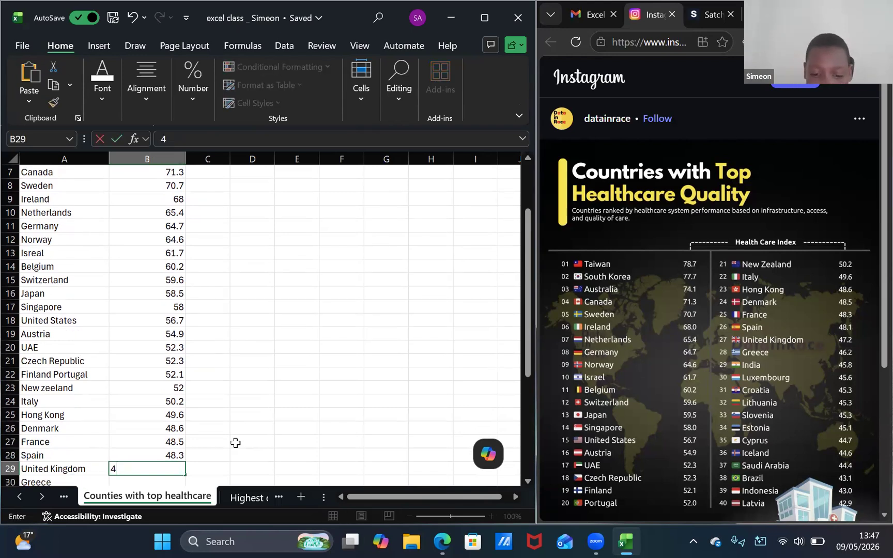
type("8.1")
key("super+c")
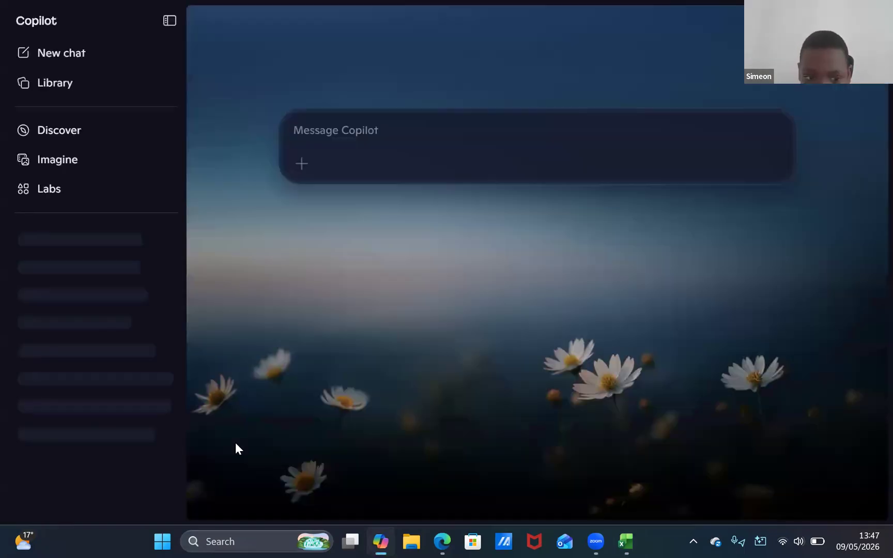
left_click(879, 10)
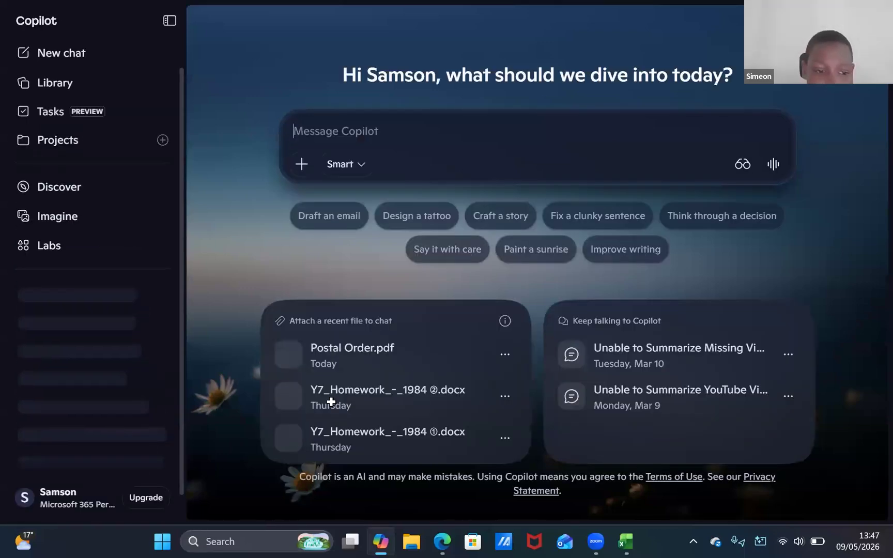
key("Return")
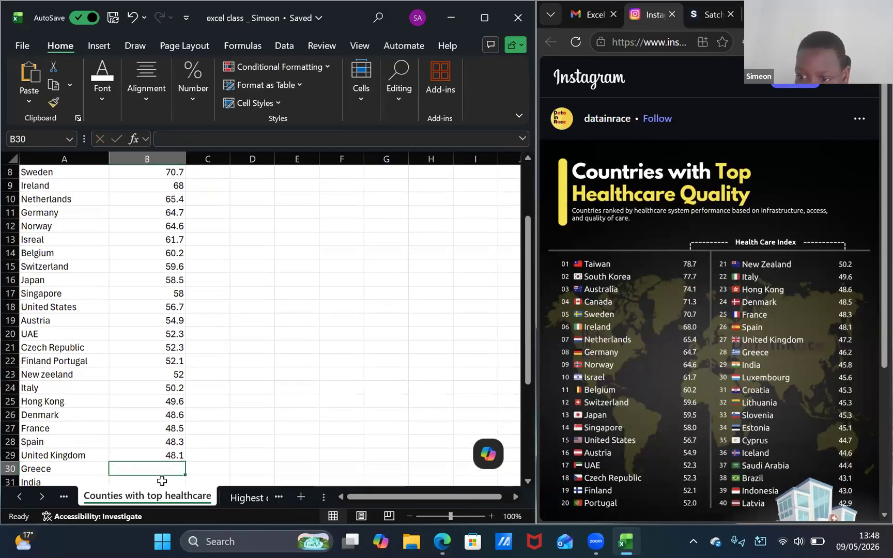
type("47.2")
key("Return")
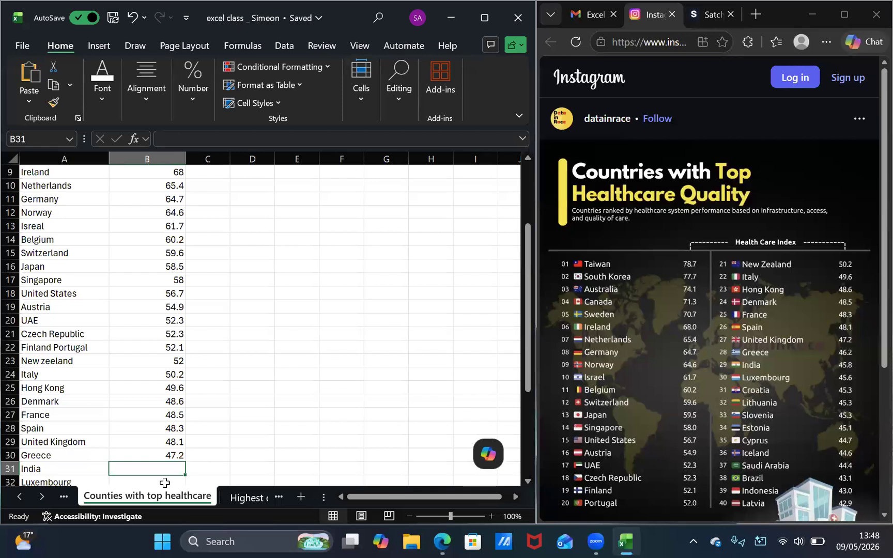
Enter 46.2 for India and 45.8 for Luxembourg in cells B31 and B32
type("46.2")
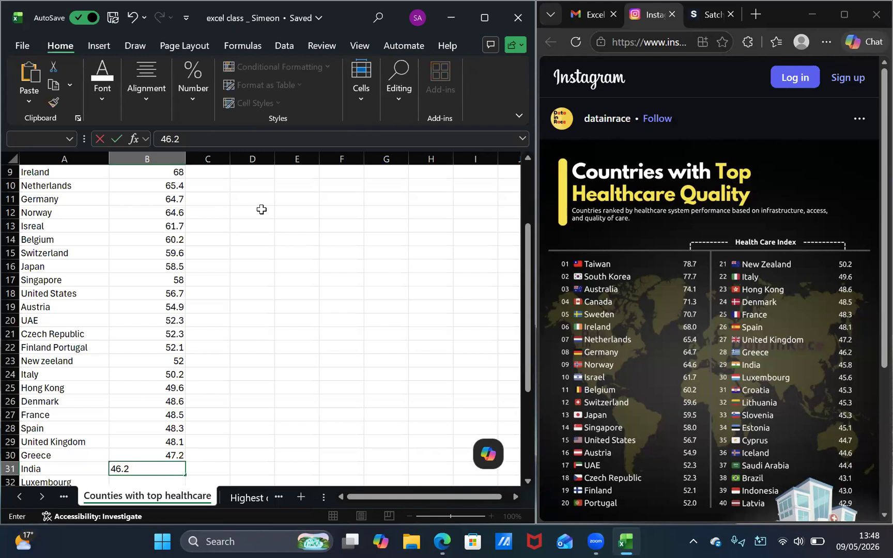
left_click(489, 455)
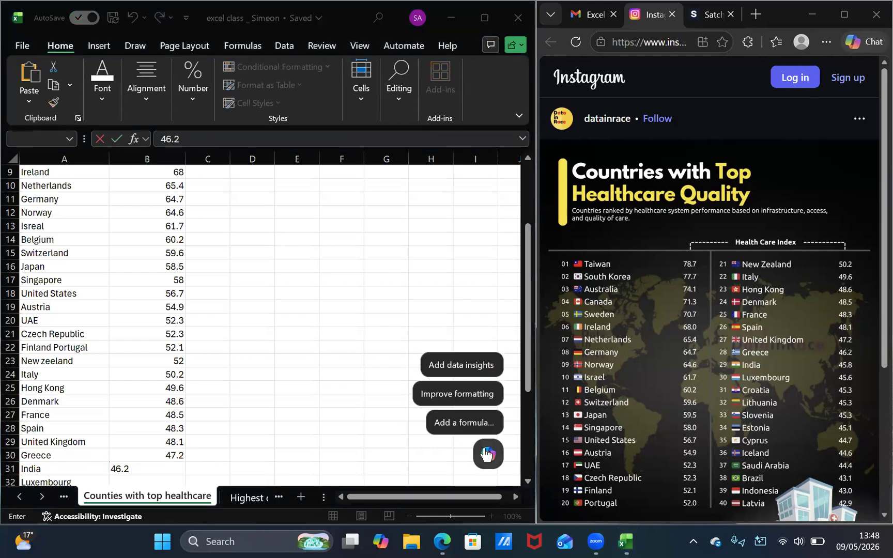
left_click(152, 476)
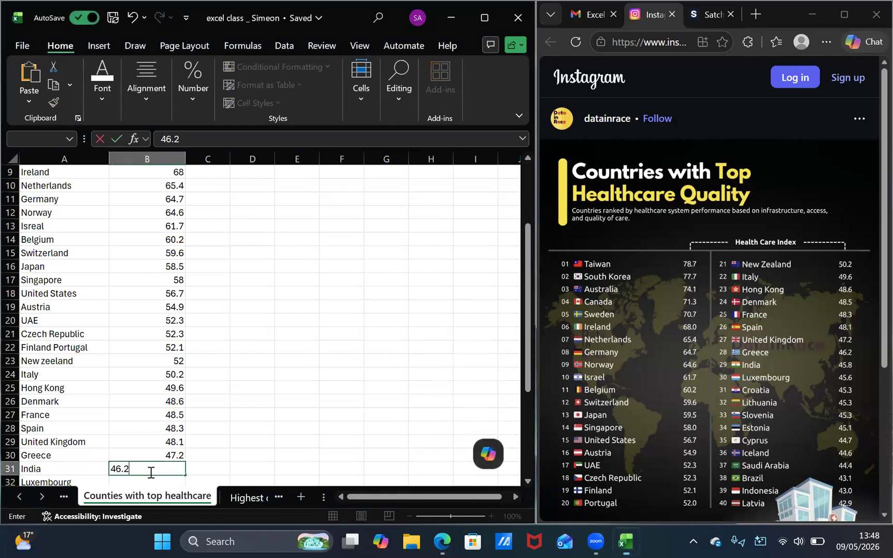
key("Return")
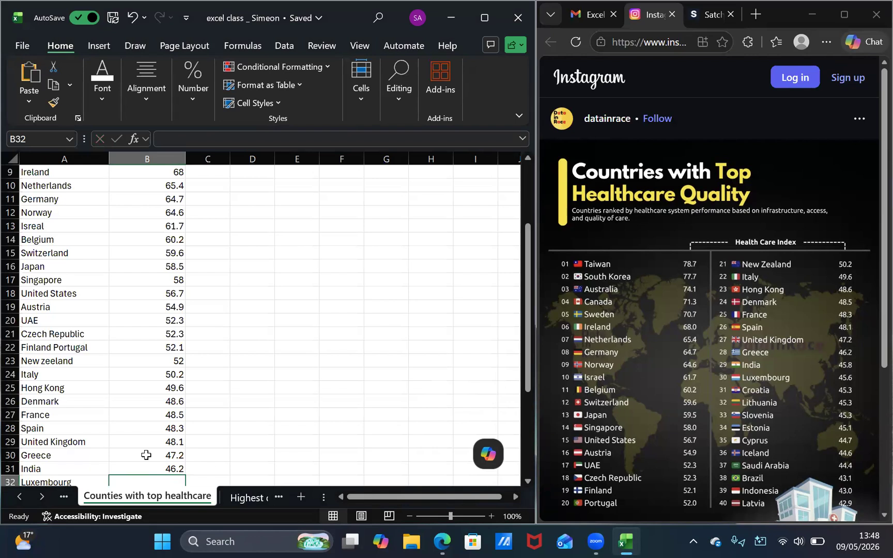
type("45.8")
key("Return")
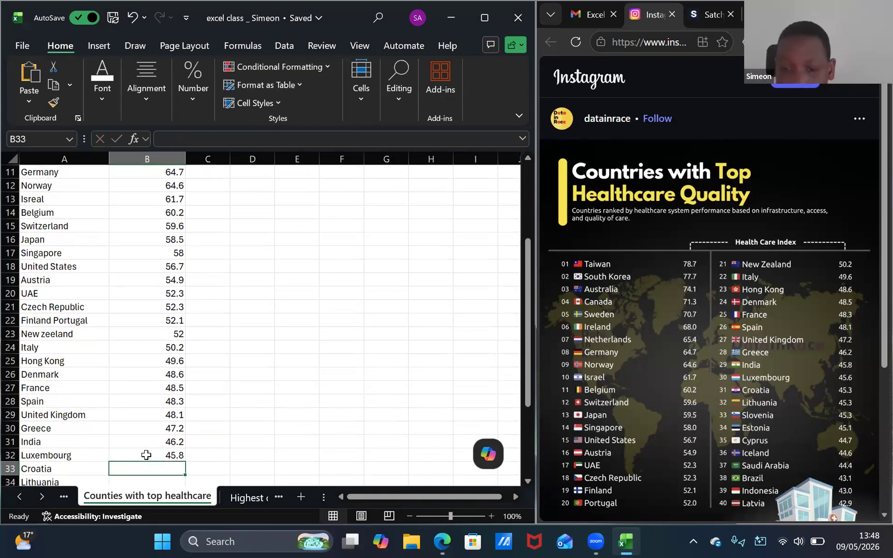
Fill in the index for Croatia, Lithuania, Slovenia and Estonia with 45.6, 45.3, 45.3 and 45.1 in B33 to B36
type("45.6")
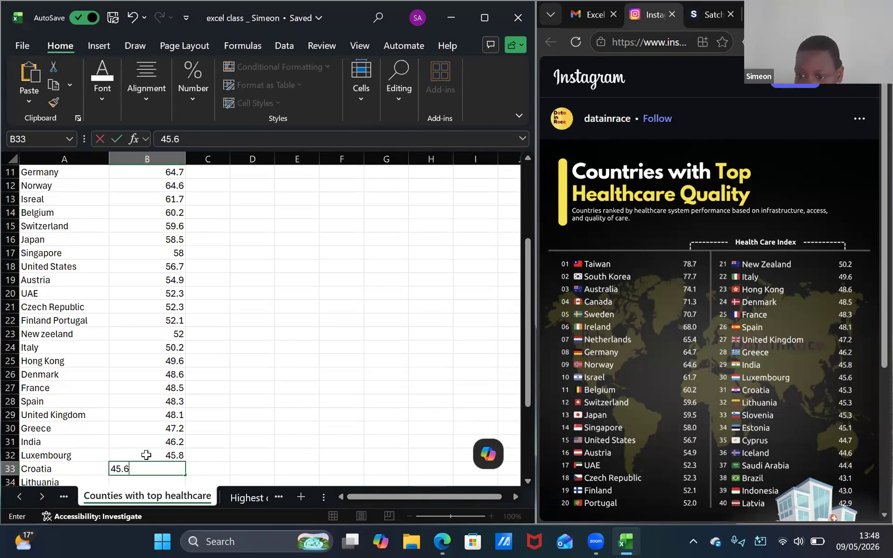
key("Return")
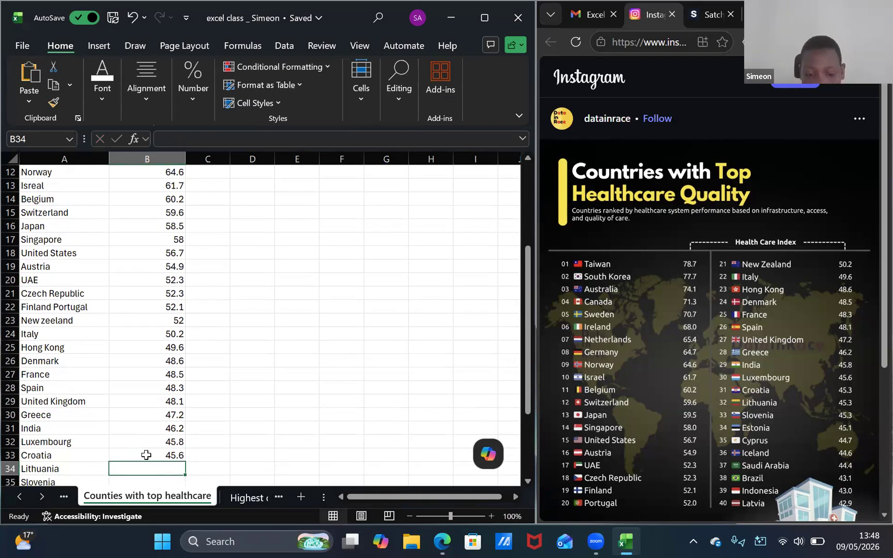
type("45.3")
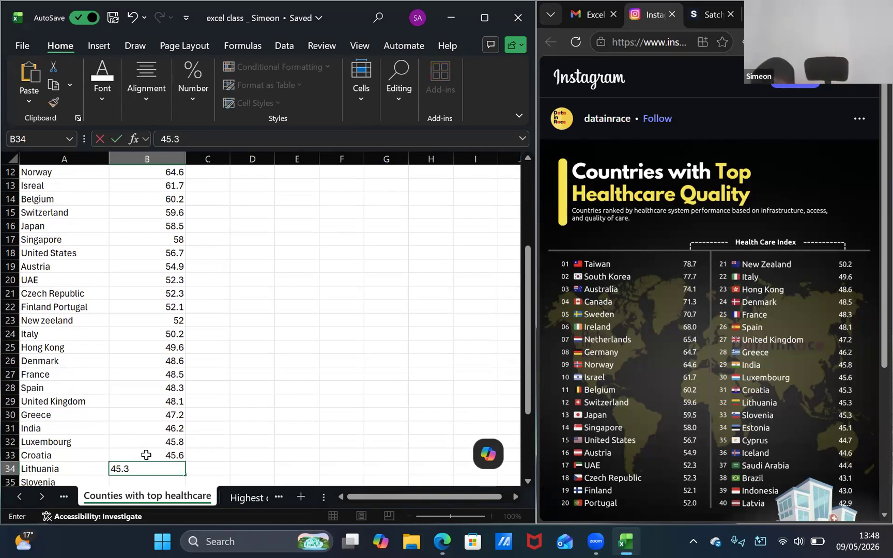
key("Return")
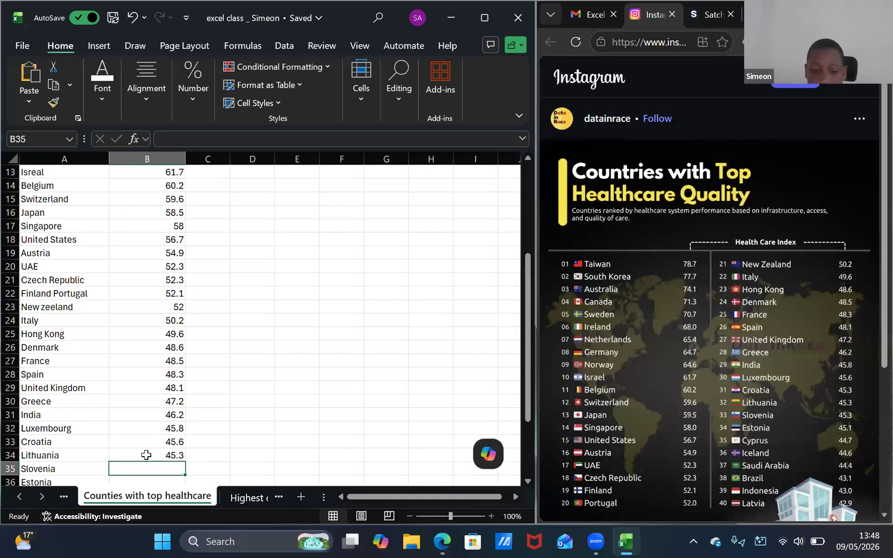
type("45.3")
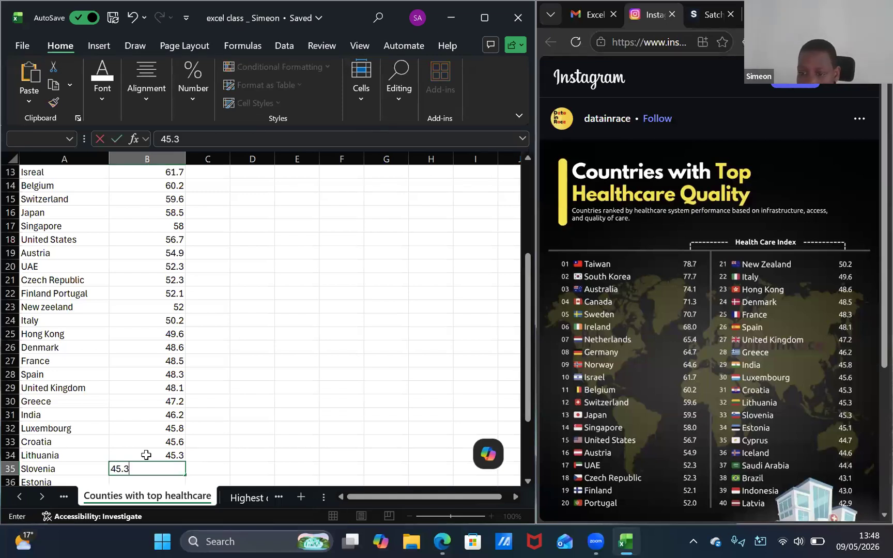
key("Return")
type("45.1")
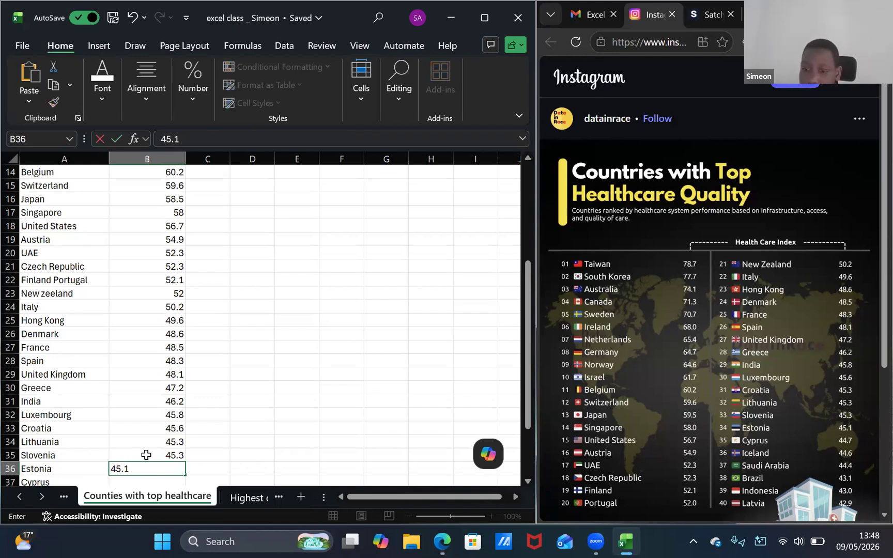
key("Return")
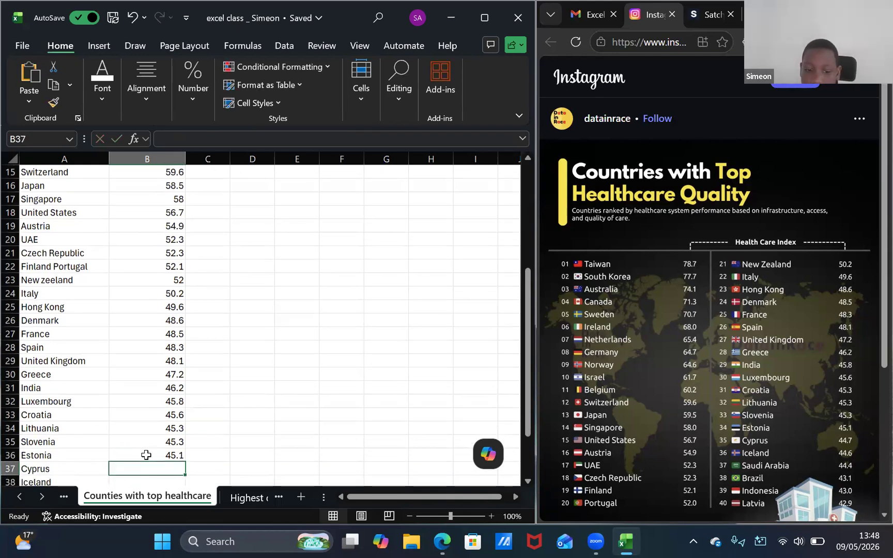
Enter 44.7 for Cyprus, 44.6 for Iceland and 44.4 for Saudi Arabia in cells B37 to B39
type("44.7")
key("Return")
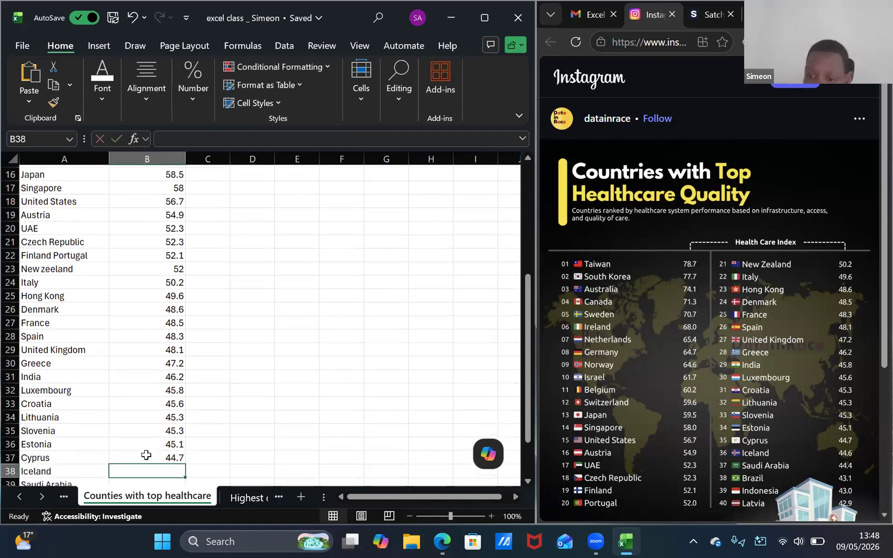
type("44.6")
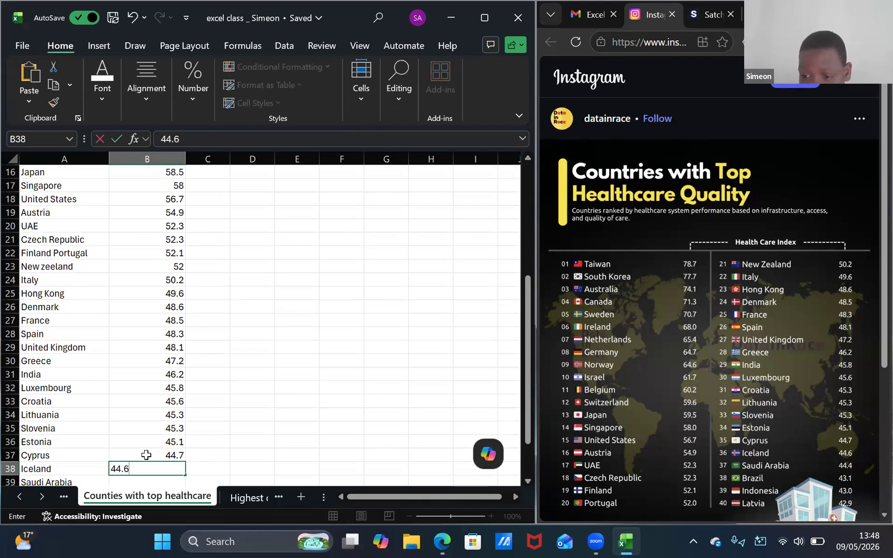
key("Return")
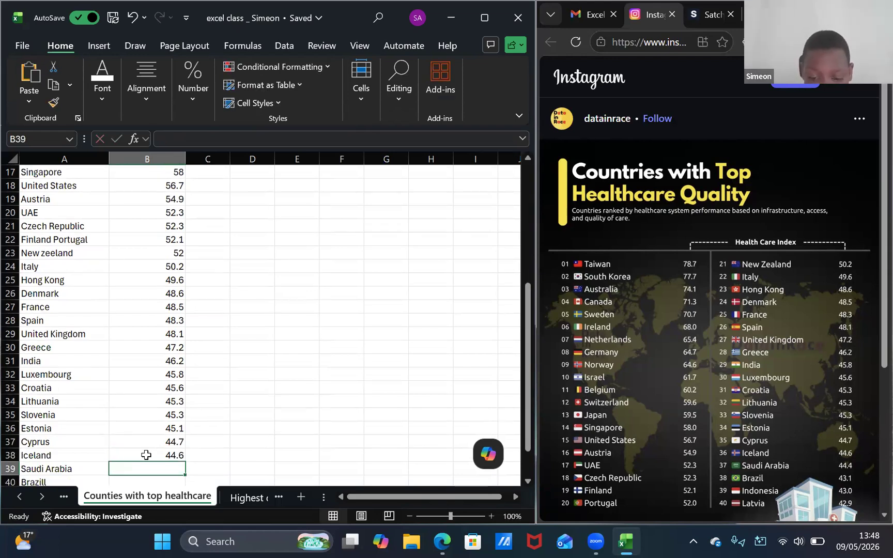
type("44.4")
key("Return")
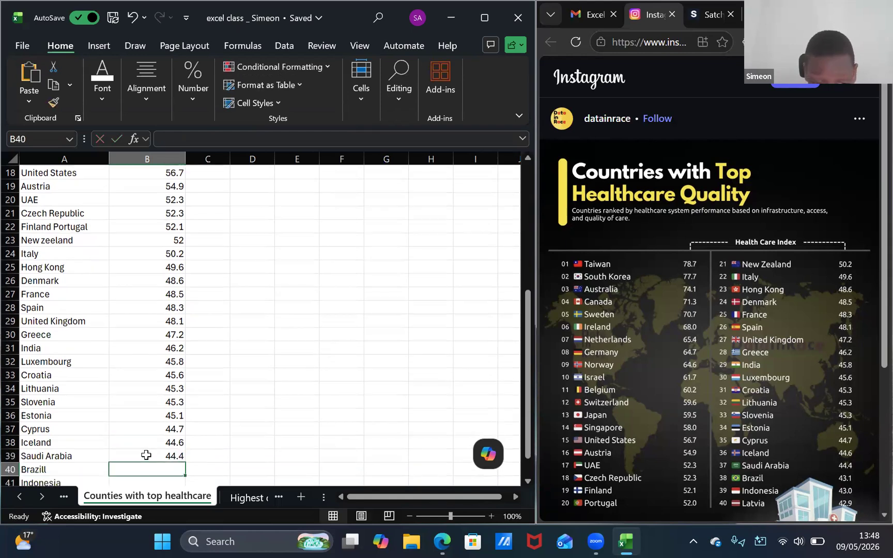
Enter the last index values 43.1, 43 and 42.9 in B40 to B42 for Brazill, Indonesia and Latvia
type("43")
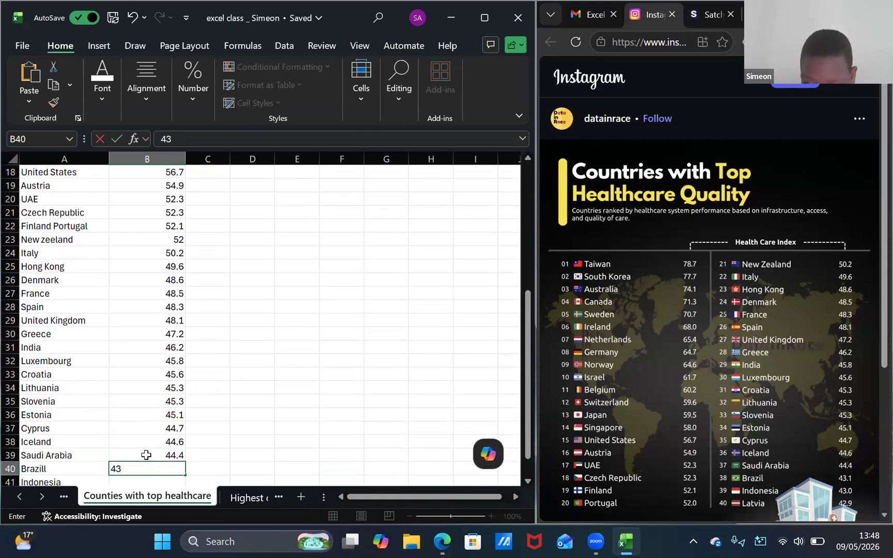
type(".1")
key("Return")
type("43")
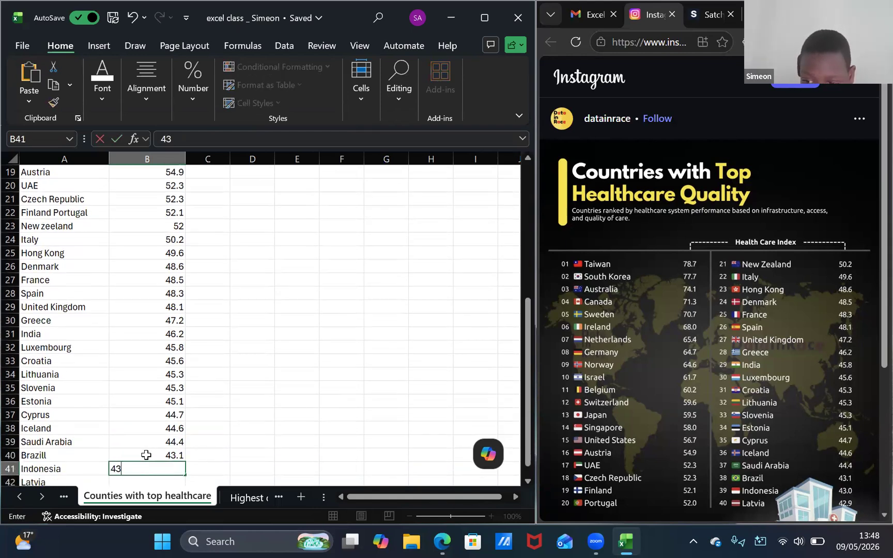
key("Return")
type("42.9")
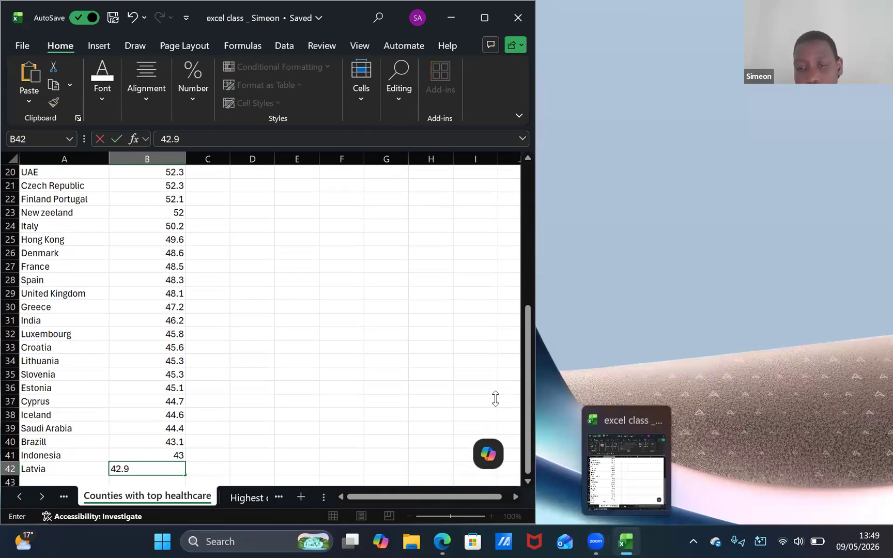
Switch to the browser and view the healthcare ranking post in a maximized window
left_click(443, 542)
left_click(845, 14)
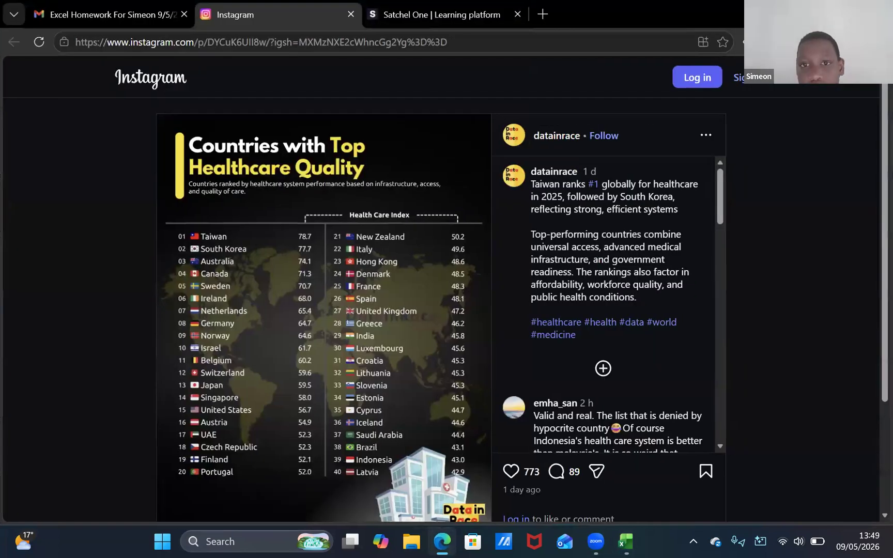
left_click(813, 15)
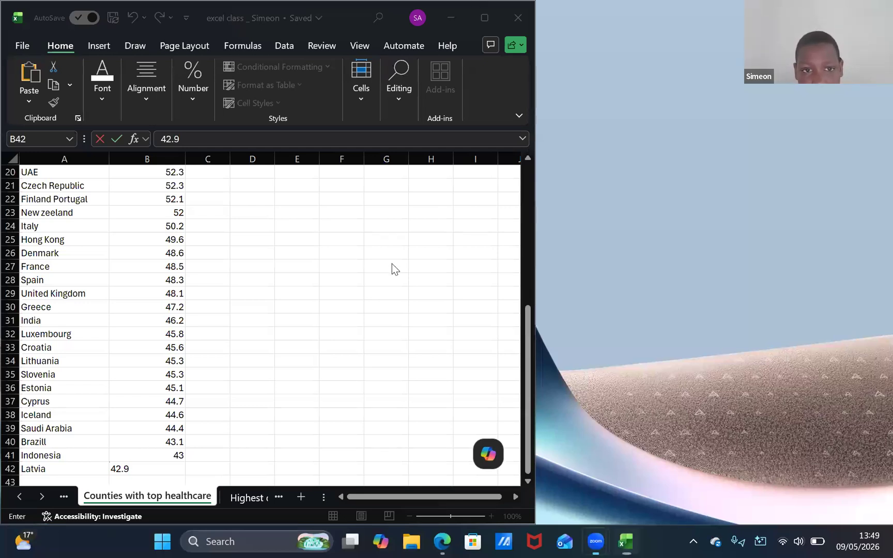
Commit Latvia's index in a maximized workbook window and apply thick outside borders to the table A3:B42
key("super+Up")
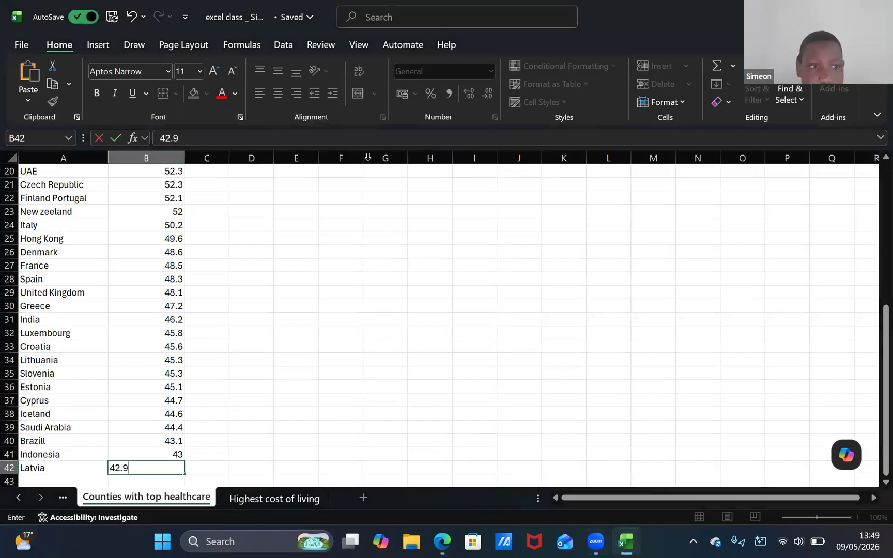
left_click(44, 202)
key("ctrl+Up")
scroll(254, 317, "down", 7)
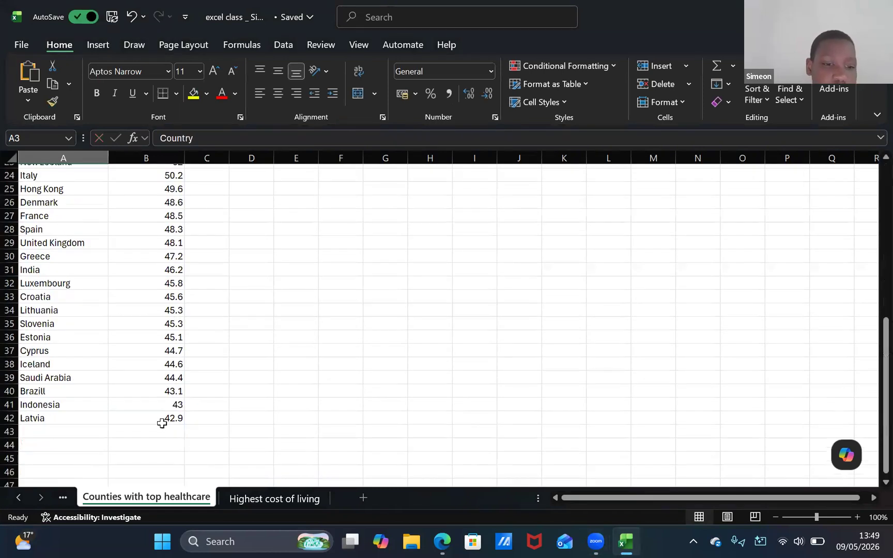
left_click(161, 419, "shift")
left_click(176, 94)
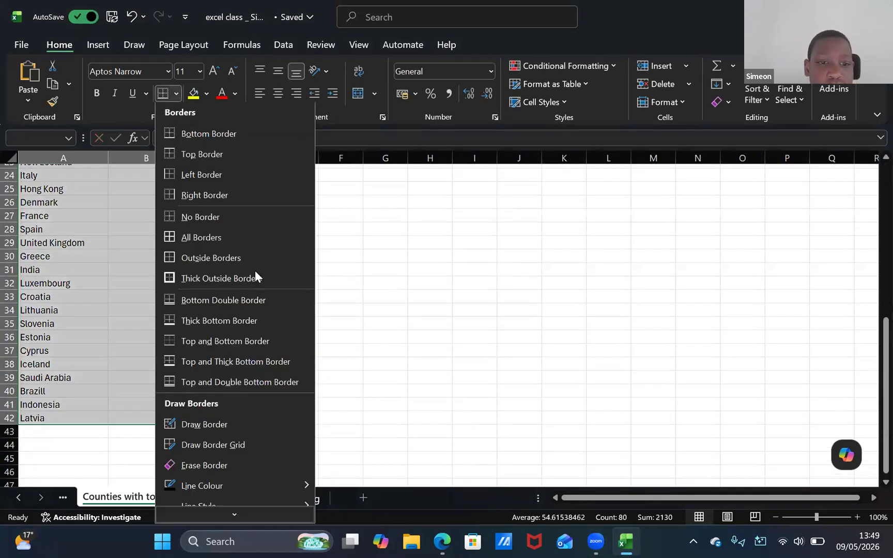
left_click(241, 279)
scroll(141, 273, "up", 7)
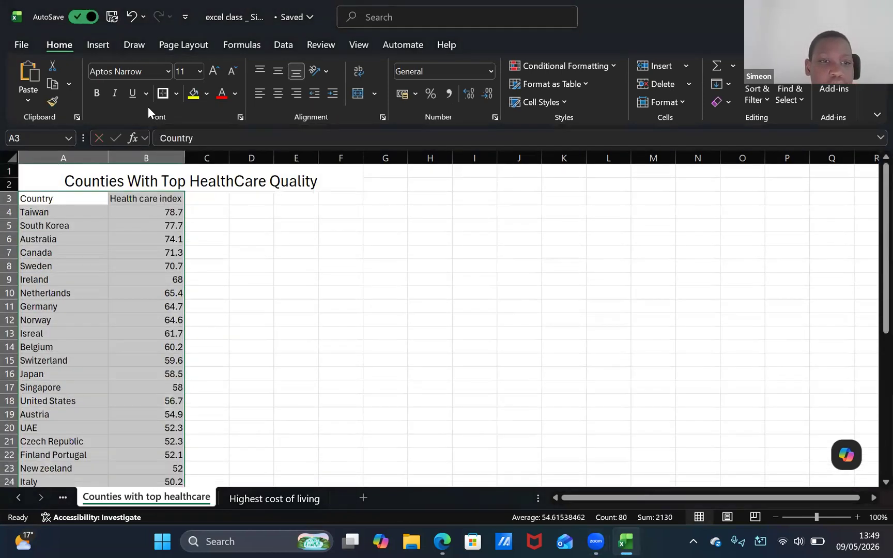
key("Right")
left_click(60, 226)
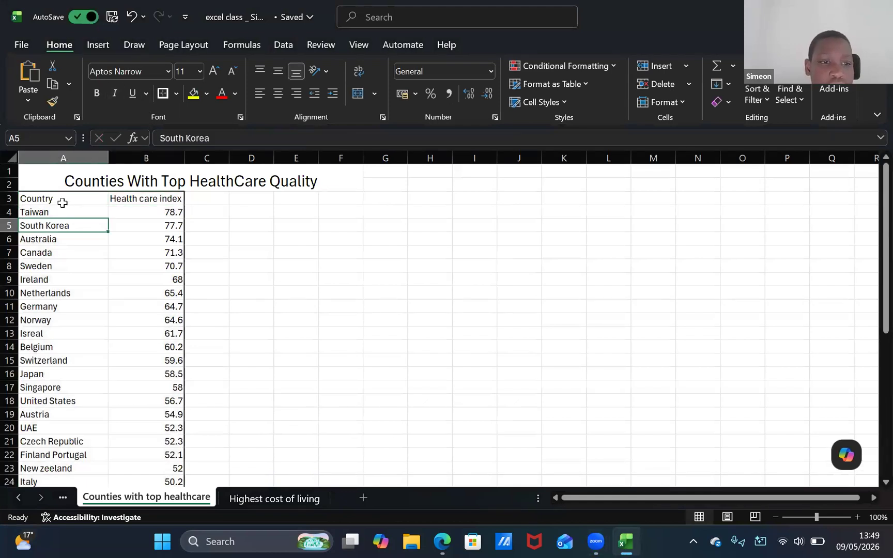
left_click(62, 201)
key("ctrl+shift+Down")
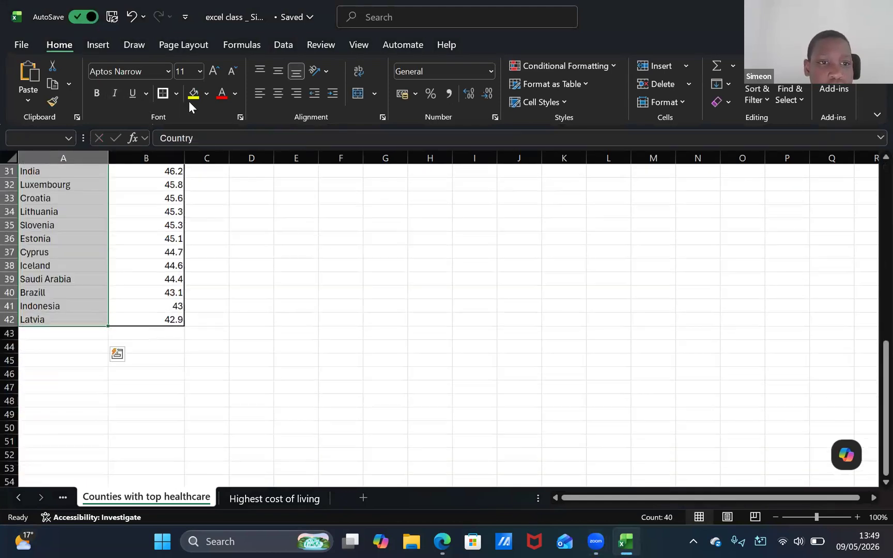
scroll(80, 245, "up", 7)
scroll(80, 245, "up", 4)
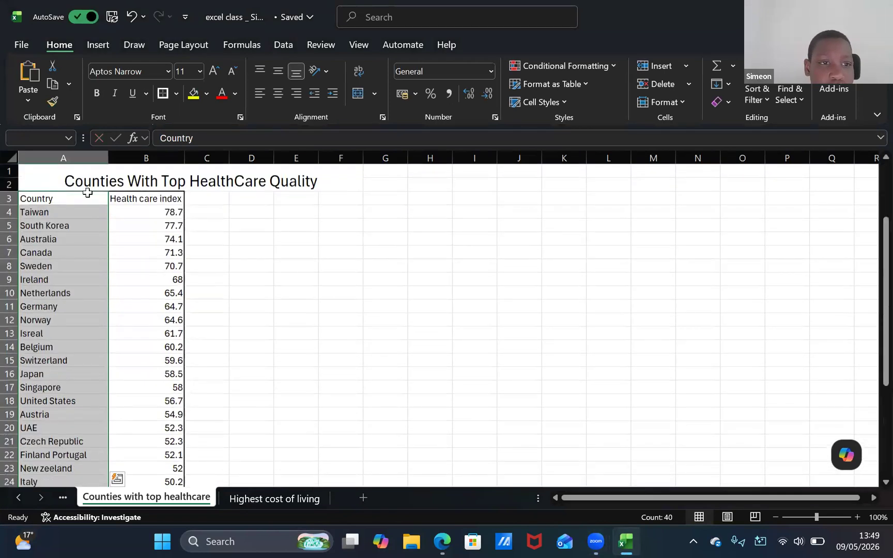
Make the Country and Health care index header cells bold
left_click(75, 199)
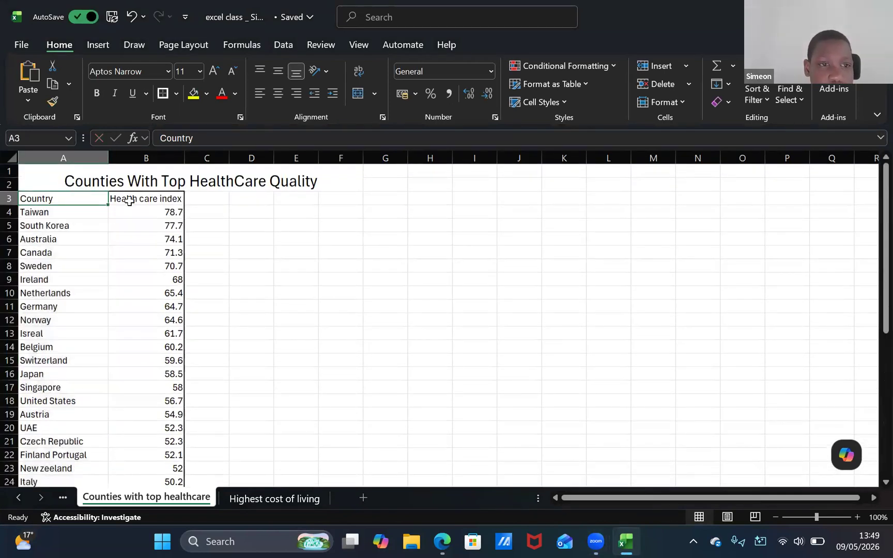
key("ctrl+shift+Right")
left_click(98, 93)
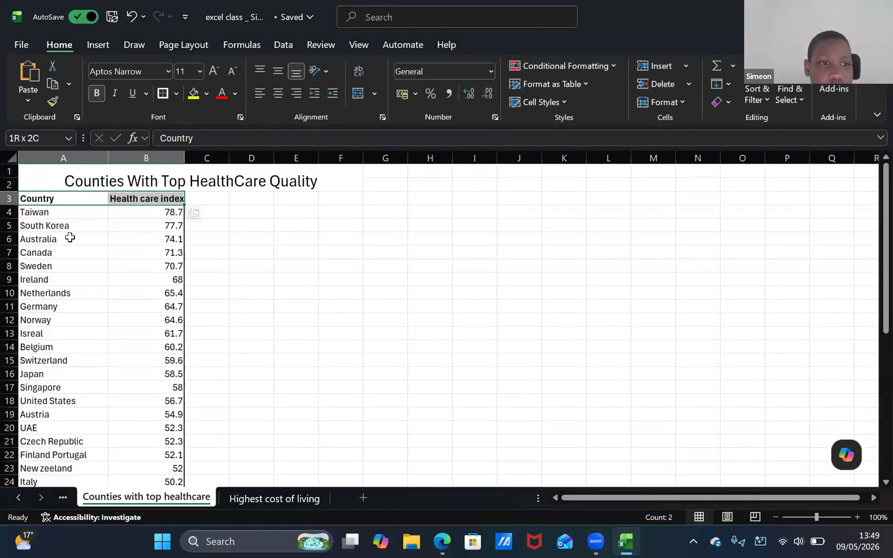
Italicize all the country names and index values in A4:B42
left_click(64, 212)
key("ctrl+shift+Down")
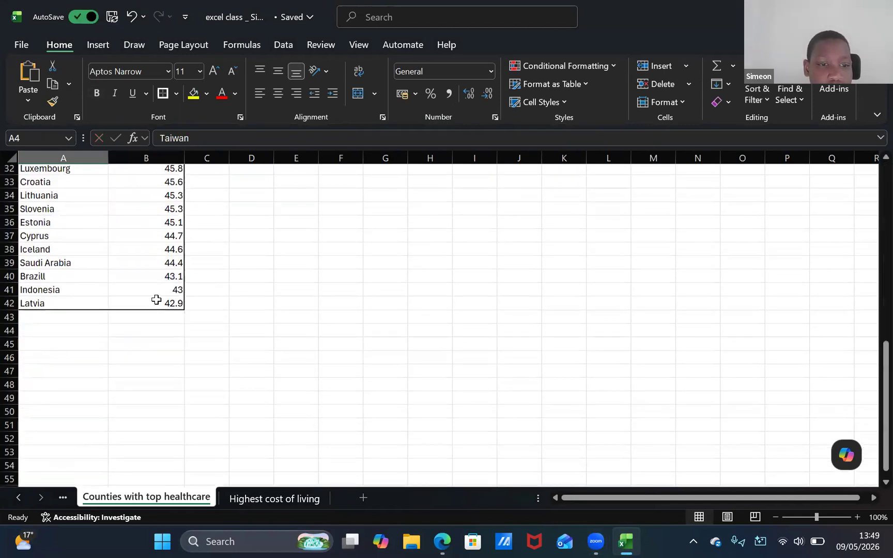
key("ctrl+shift+Right")
key("shift")
key("shift")
key("shift")
key("shift")
key("shift")
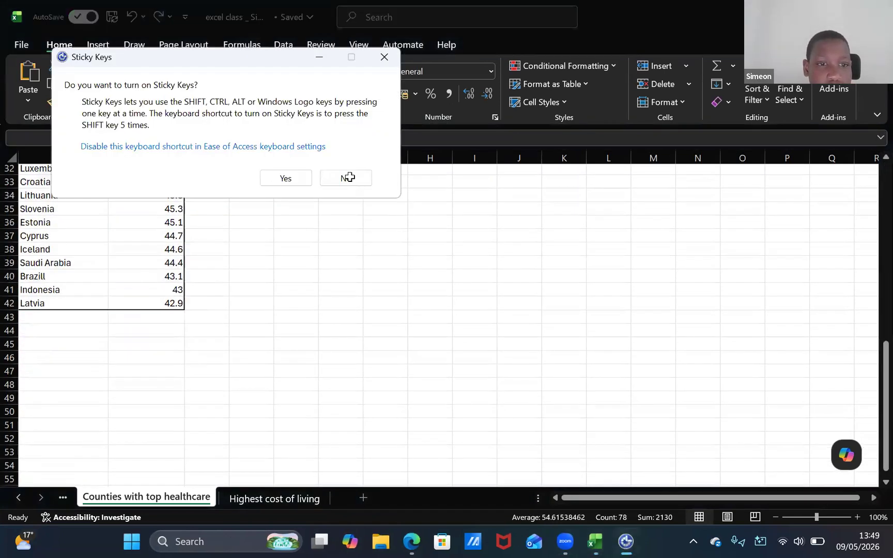
key("Escape")
left_click(114, 95)
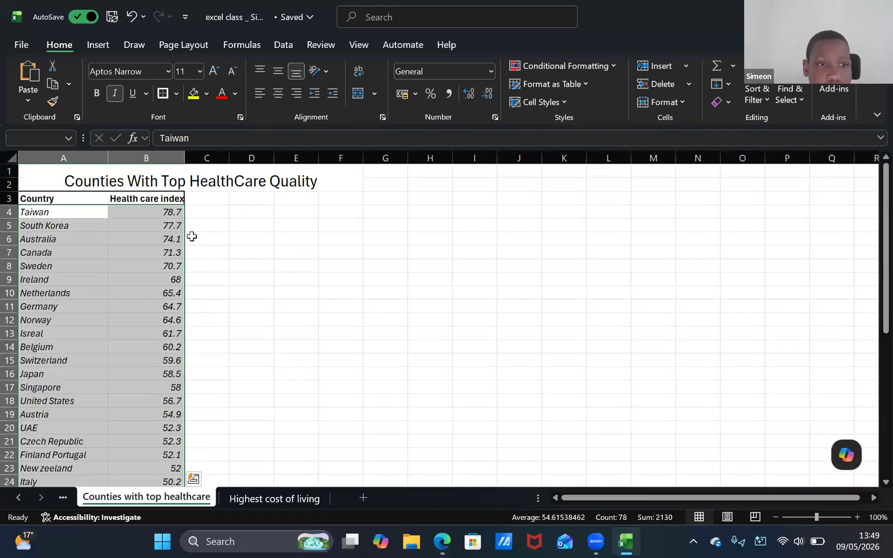
Add a right border to the country names in A4:A42 to separate them from the index column
left_click(90, 212)
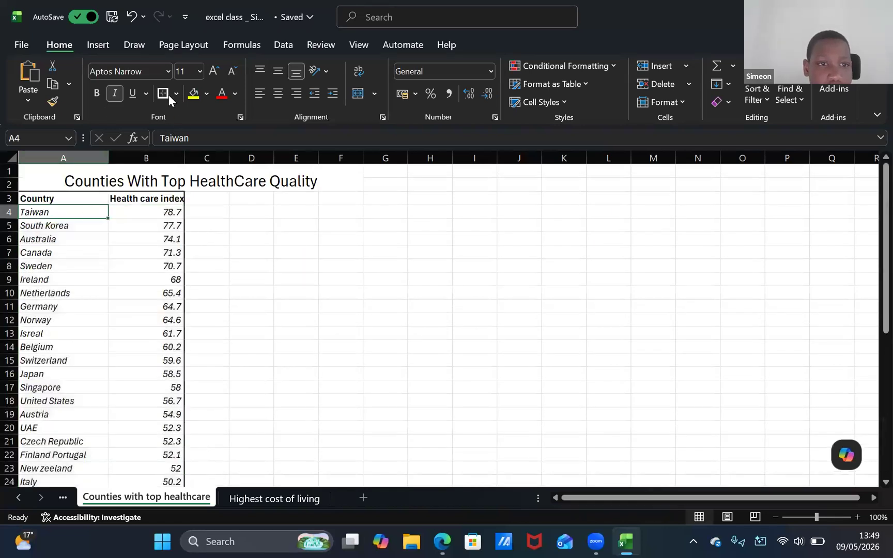
scroll(82, 282, "down", 1)
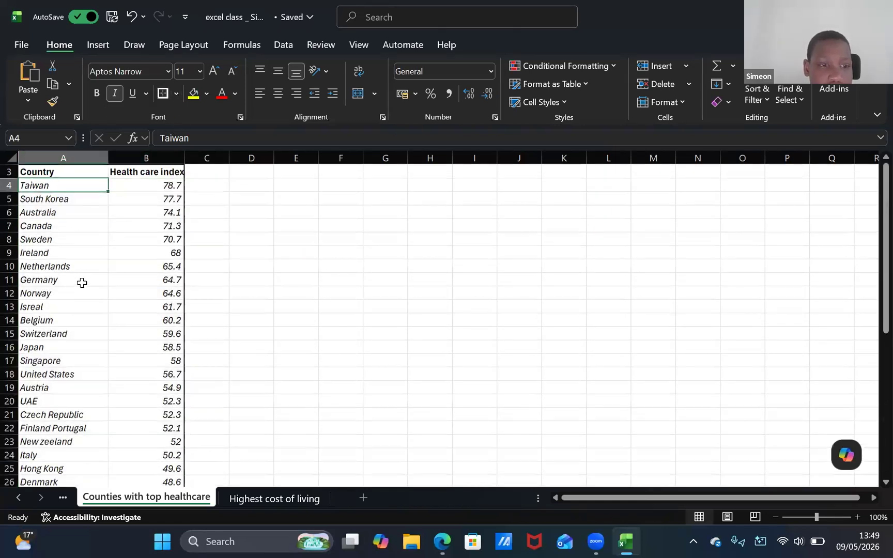
scroll(82, 282, "down", 7)
left_click(62, 418, "shift")
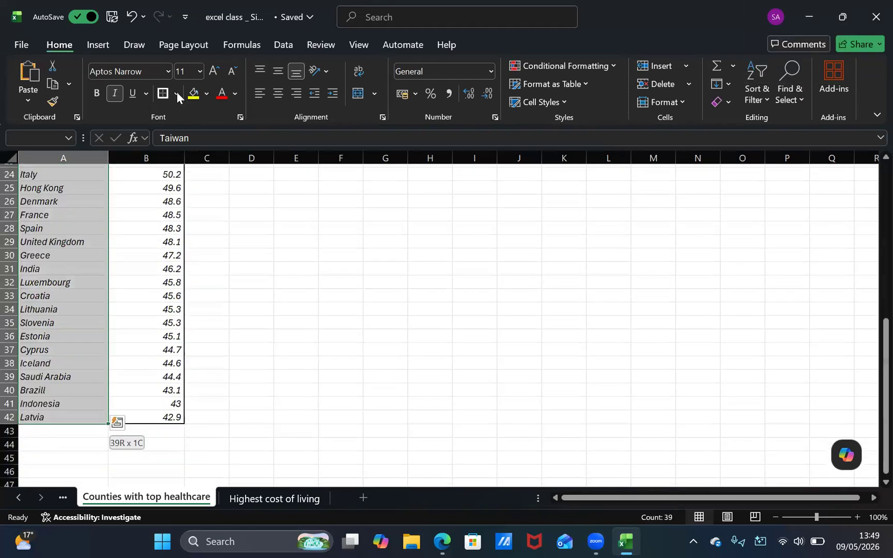
left_click(177, 93)
left_click(215, 196)
scroll(150, 304, "up", 5)
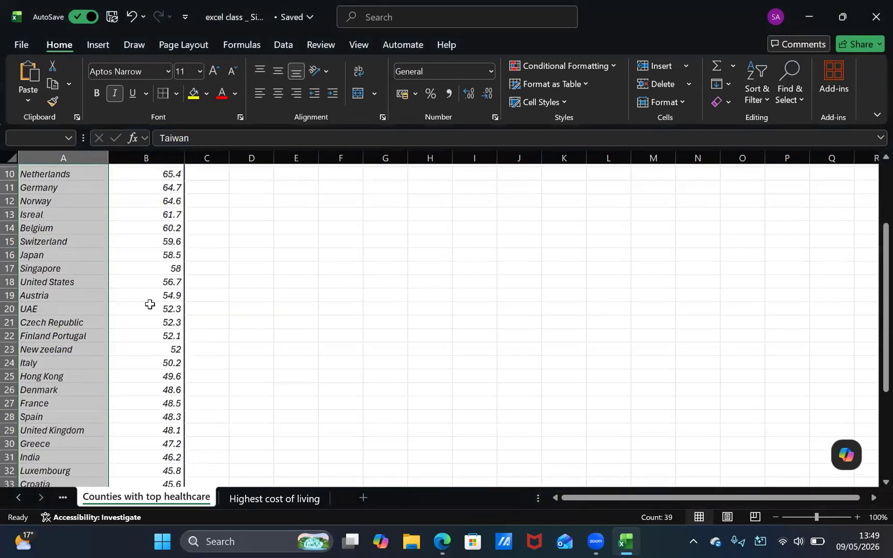
scroll(150, 304, "up", 3)
left_click(93, 225)
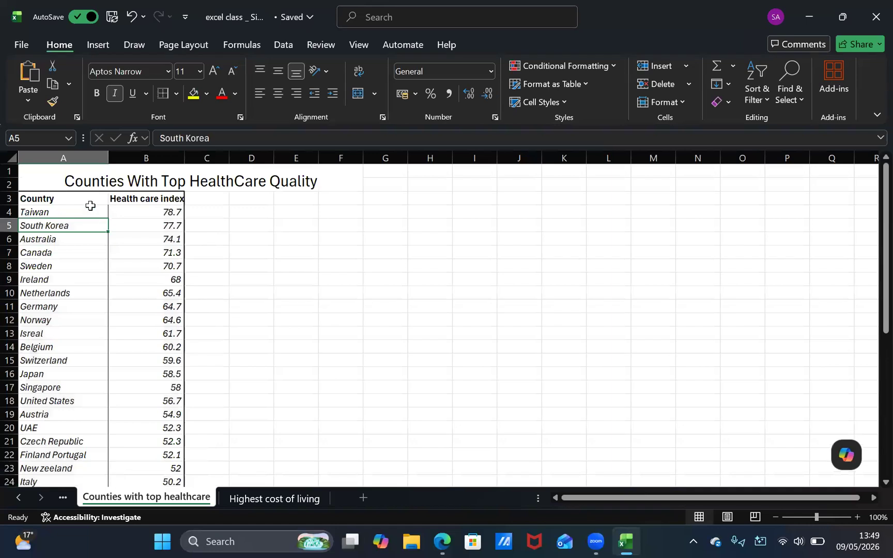
Apply thick outside borders to the header cells A3 and B3
left_click(90, 201)
left_click(177, 89)
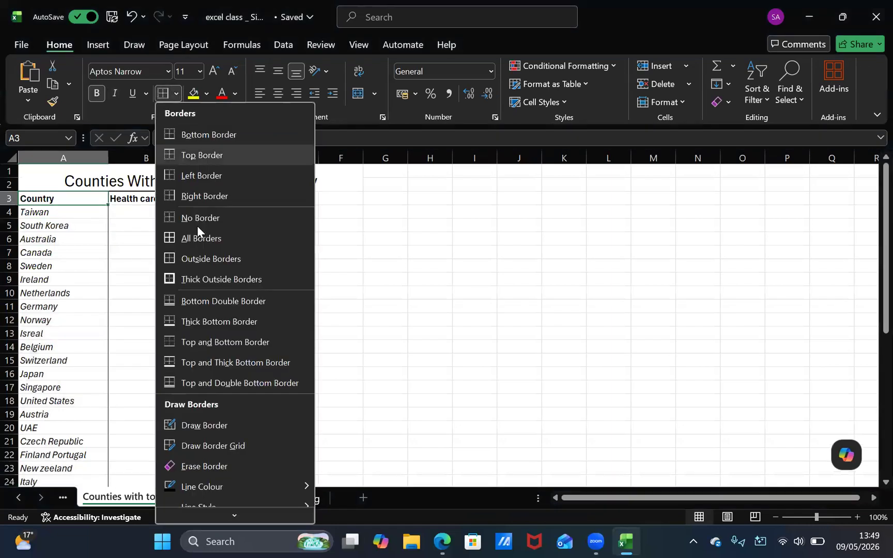
left_click(242, 279)
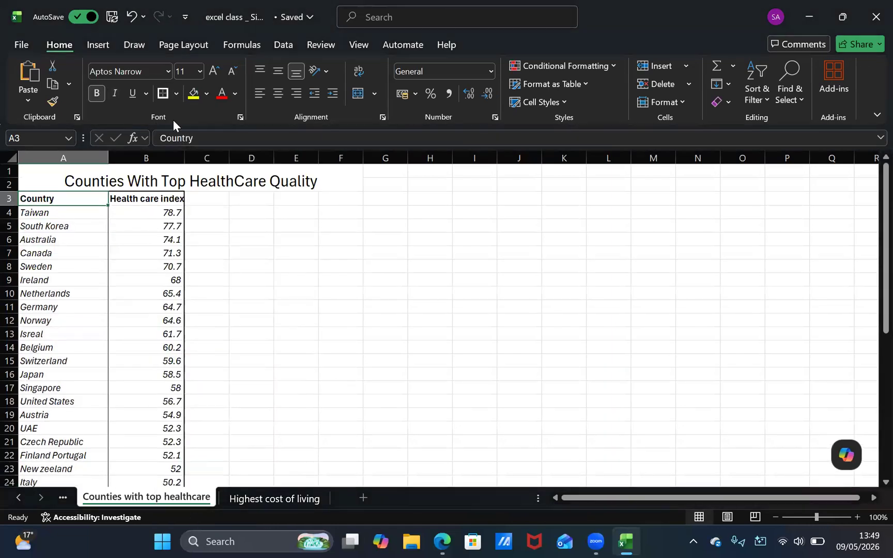
key("Right")
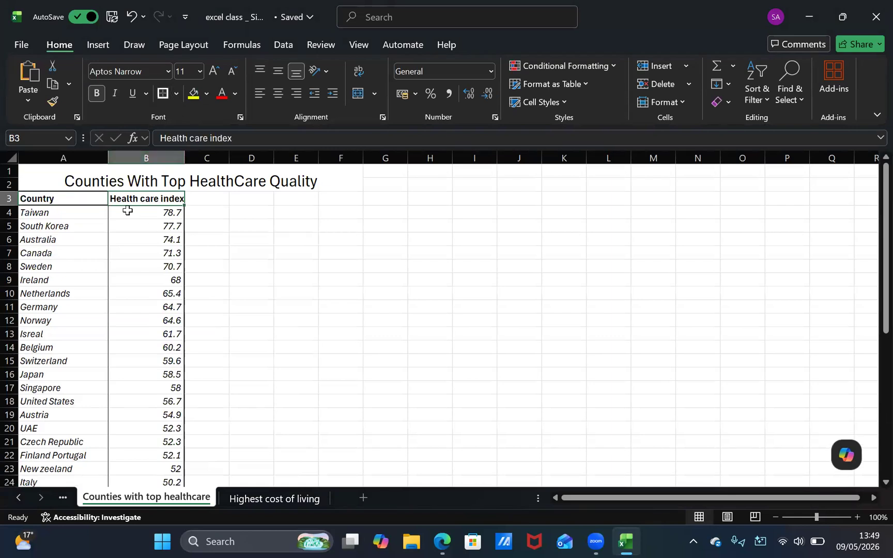
Add a bottom border to each country cell one by one, from Taiwan in A4 down to Indonesia in A41
left_click(99, 225)
left_click(93, 212)
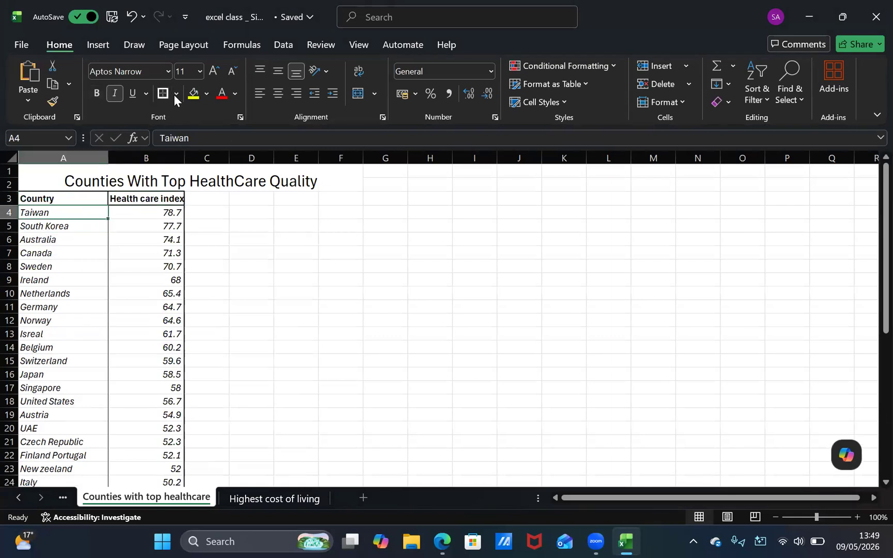
left_click(176, 93)
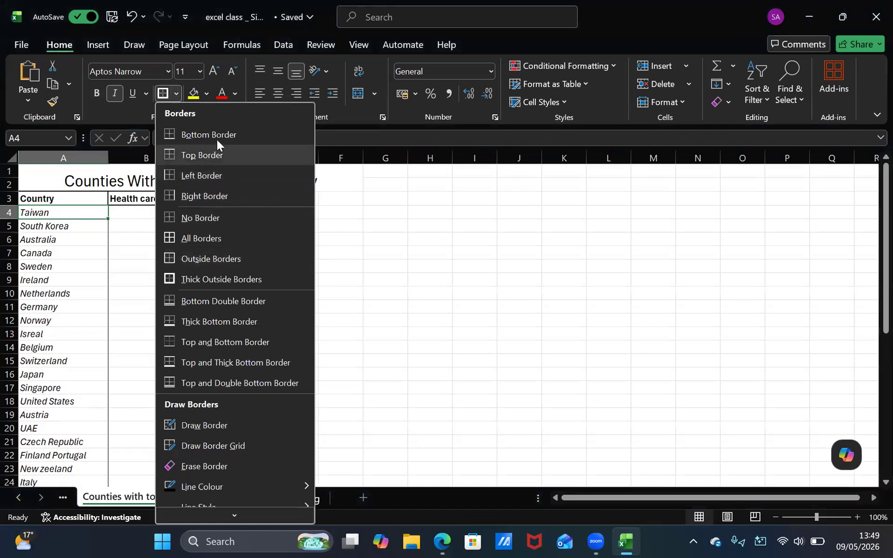
left_click(203, 138)
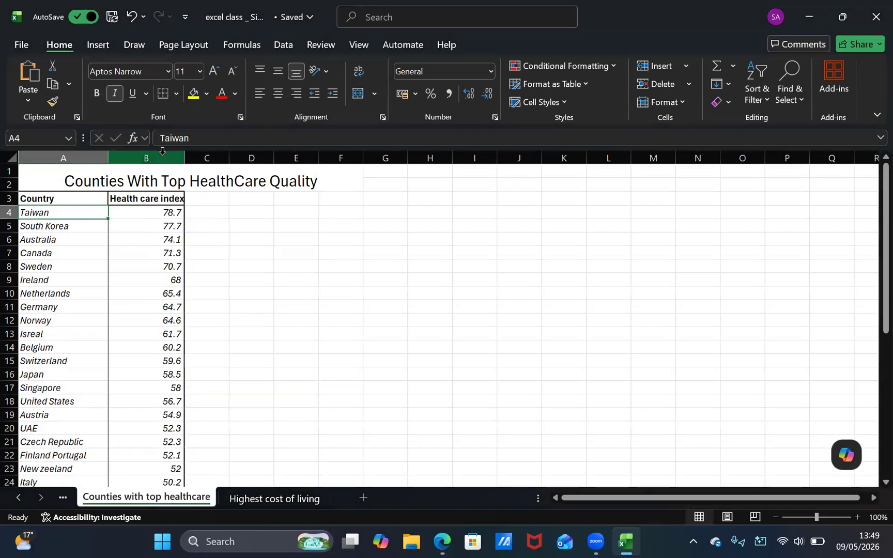
key("Down")
left_click(163, 92)
key("Down")
left_click(163, 92)
key("Down")
left_click(163, 92)
key("Down")
left_click(163, 92)
key("Down")
left_click(163, 92)
key("Down")
left_click(163, 92)
key("Down")
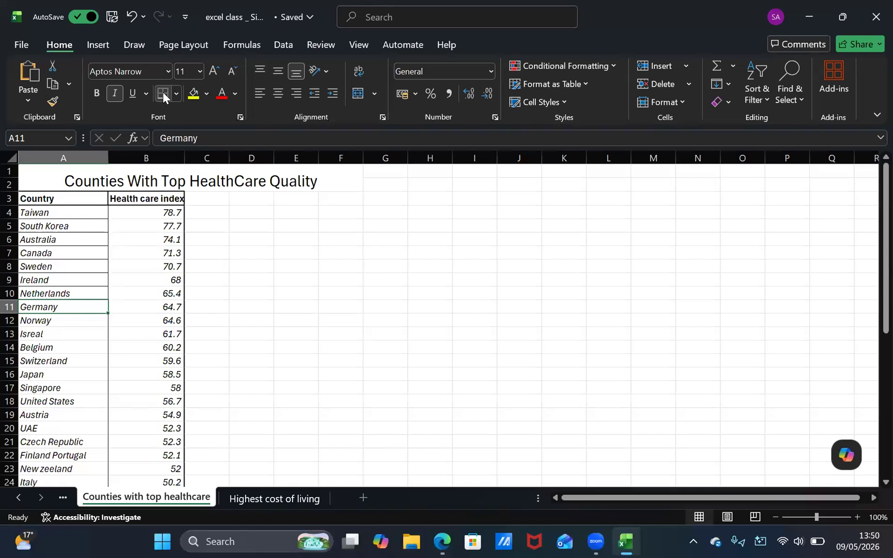
left_click(163, 92)
key("Down")
left_click(163, 92)
key("Down")
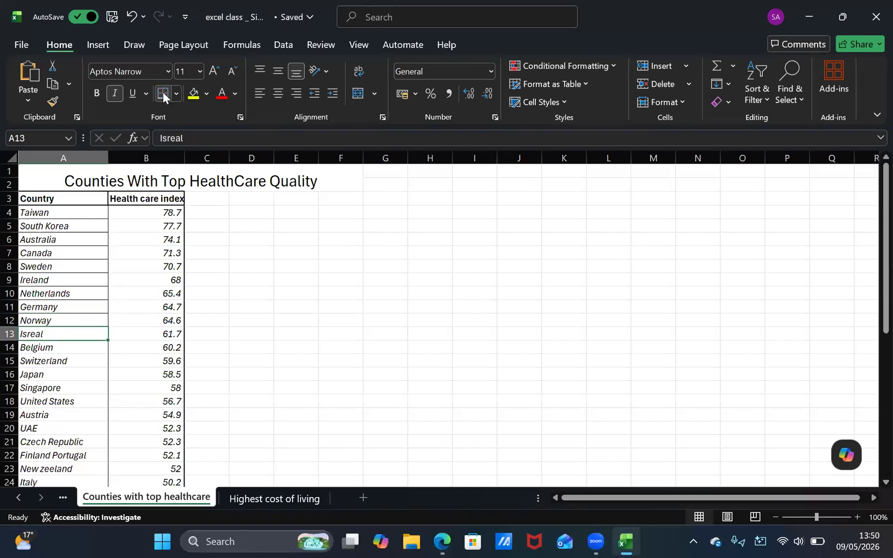
left_click(163, 92)
key("Down")
left_click(162, 92)
key("Down")
left_click(163, 91)
key("Down")
left_click(163, 92)
key("Down")
left_click(164, 93)
key("Down")
left_click(163, 93)
key("Down")
left_click(163, 93)
key("Down")
left_click(164, 94)
key("Down")
left_click(163, 93)
key("Down")
left_click(163, 93)
key("Down")
left_click(163, 92)
key("Down")
left_click(163, 92)
key("Down")
left_click(163, 92)
key("Down")
left_click(162, 92)
key("Down")
left_click(163, 92)
key("Down")
left_click(162, 94)
key("Down")
left_click(162, 94)
key("Down")
left_click(162, 94)
key("Down")
key("Up")
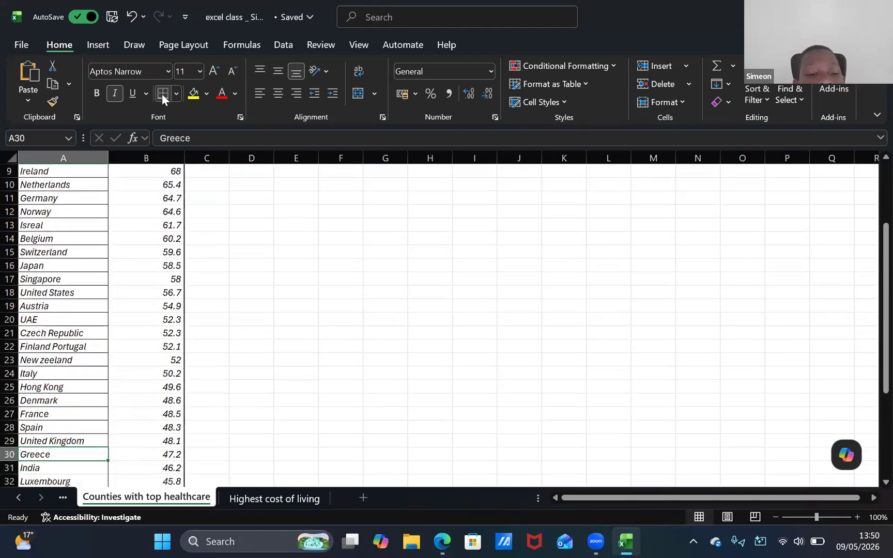
key("Up")
key("Down")
left_click(161, 94)
key("Down")
left_click(162, 94)
key("Down")
left_click(162, 94)
key("Down")
left_click(161, 95)
key("Down")
left_click(162, 95)
key("Down")
left_click(162, 95)
key("Down")
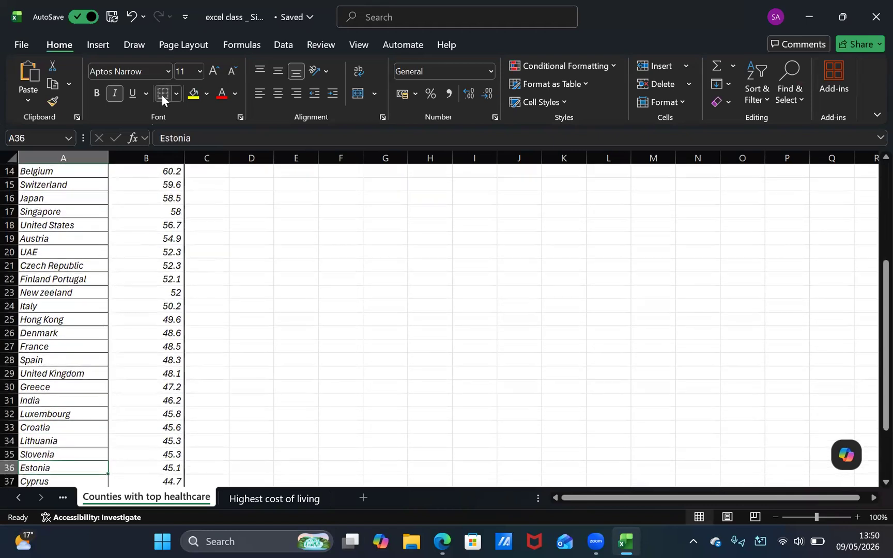
key("Up")
key("Down")
left_click(161, 95)
key("Down")
left_click(161, 95)
key("Down")
key("Up")
key("Down")
key("Down")
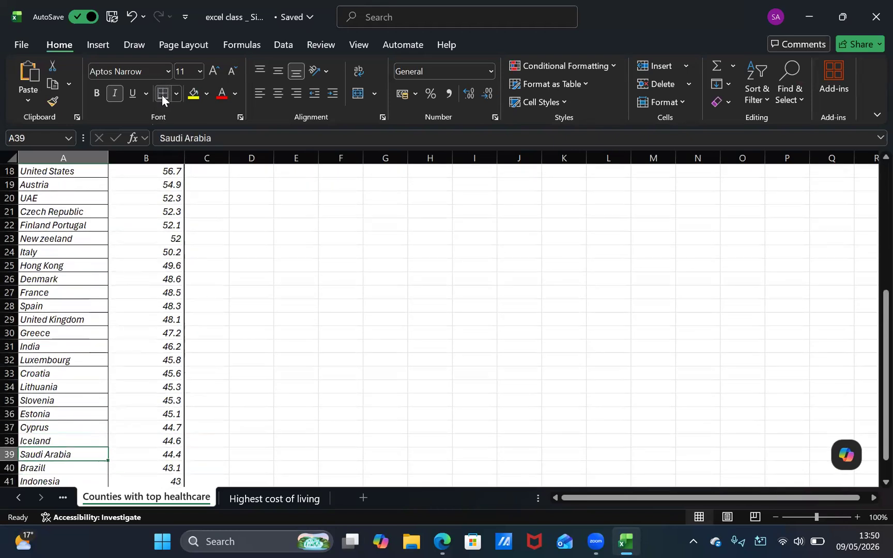
key("Down")
key("Down")
key("Down")
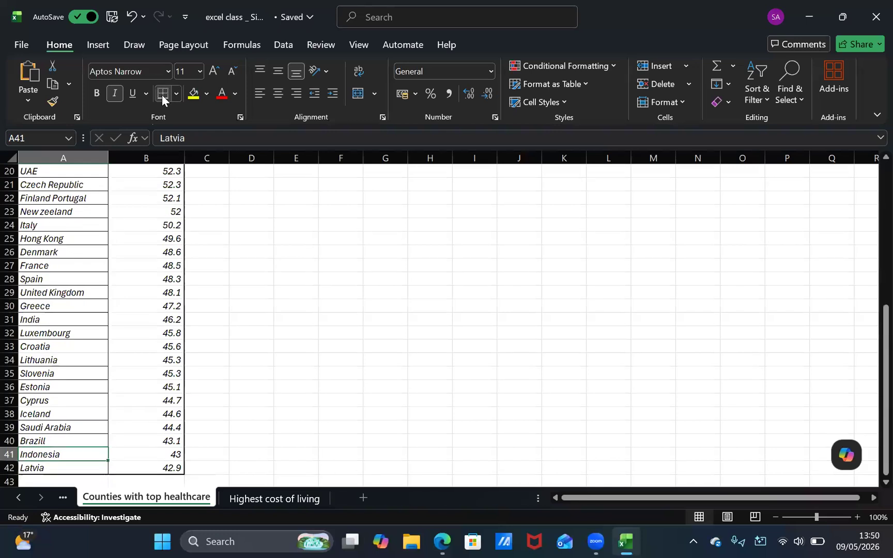
key("Up")
key("Up")
key("Up")
key("Up")
key("Up")
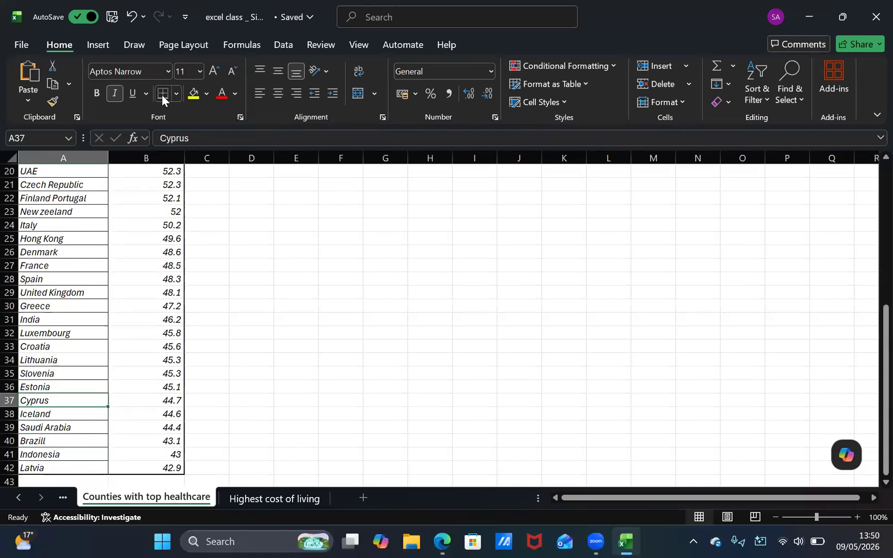
key("Down")
key("Down")
key("Down")
key("Down")
Add a bottom border to the index cells in column B one by one, working upward from B41 to B31
key("Right")
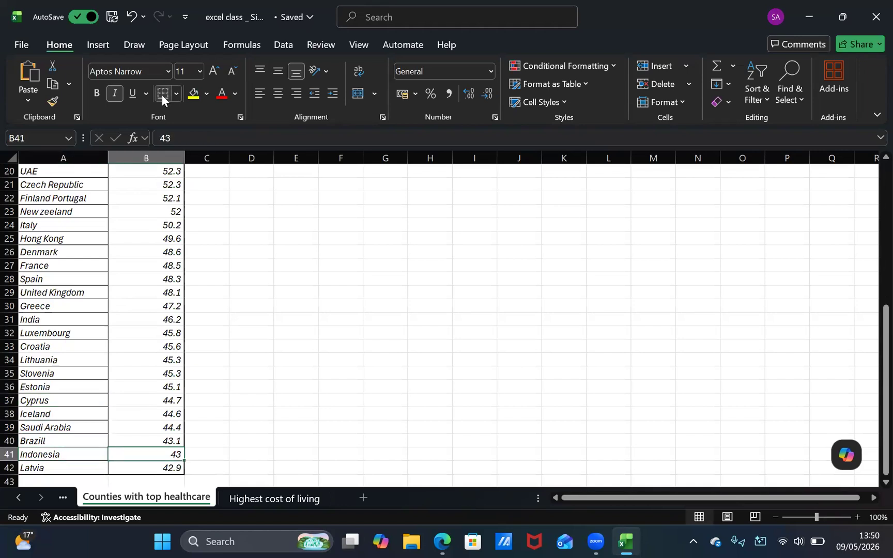
key("Up")
key("Up")
key("Up")
key("Up")
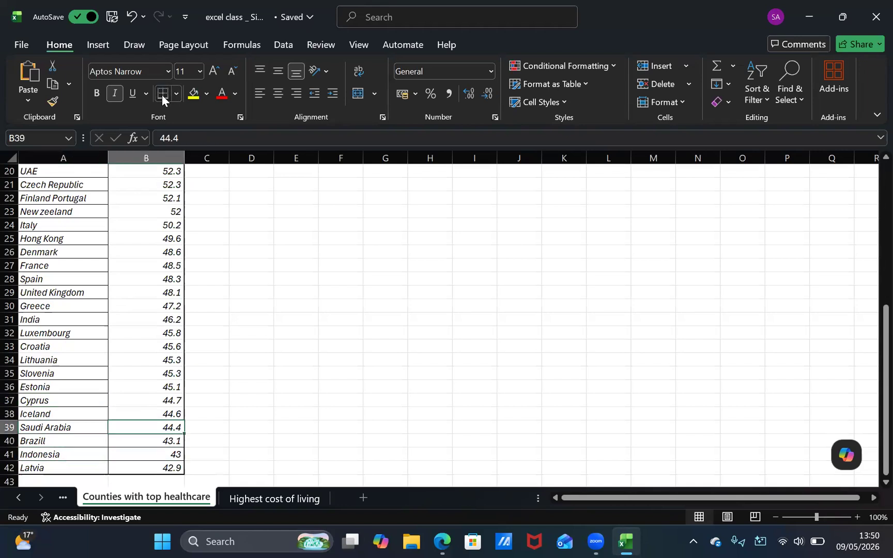
key("Up")
key("Up")
key("Up")
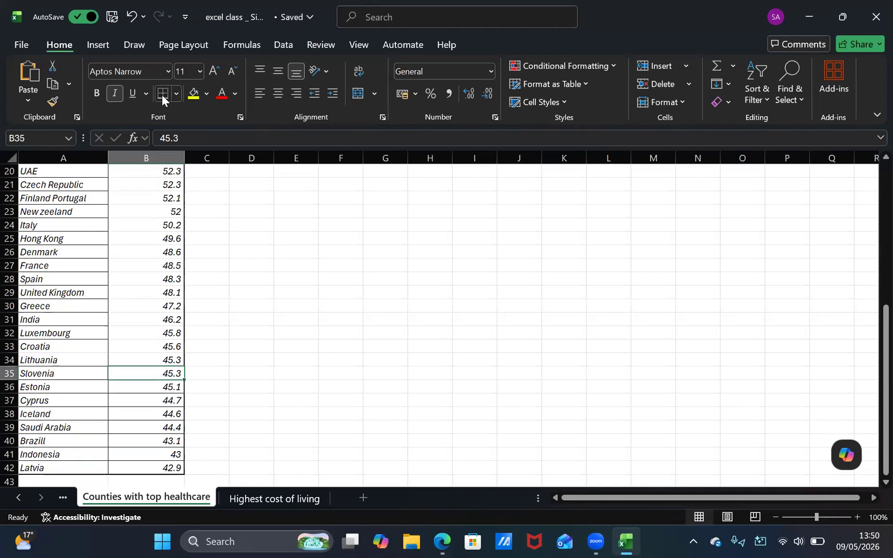
key("Up")
key("Up")
key("Up")
key("Up")
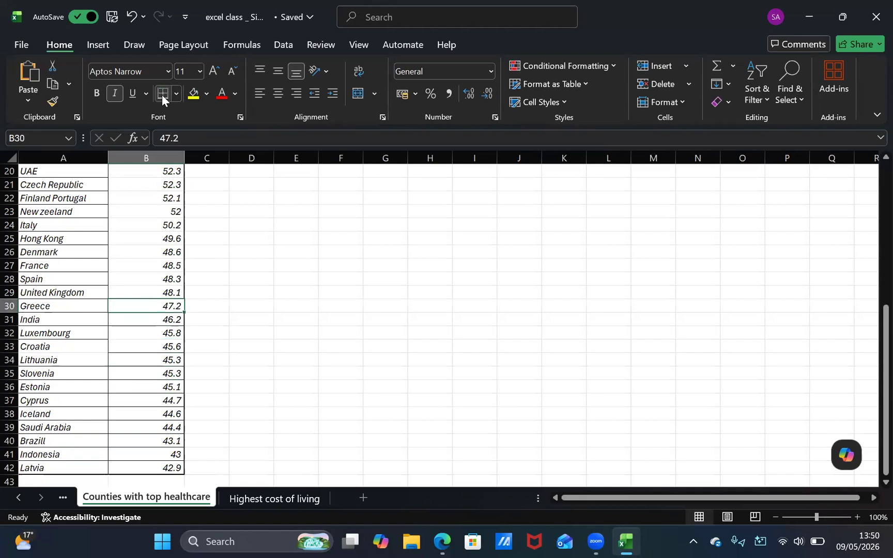
key("Left")
key("Down")
key("Down")
key("Down")
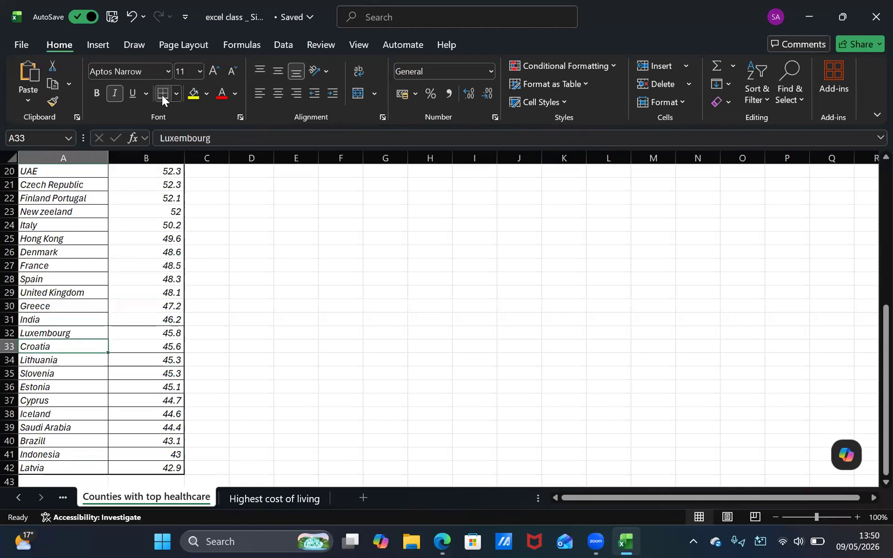
Add a bottom border to the remaining health care index cells one by one, working upward from B30 to B4
key("Right")
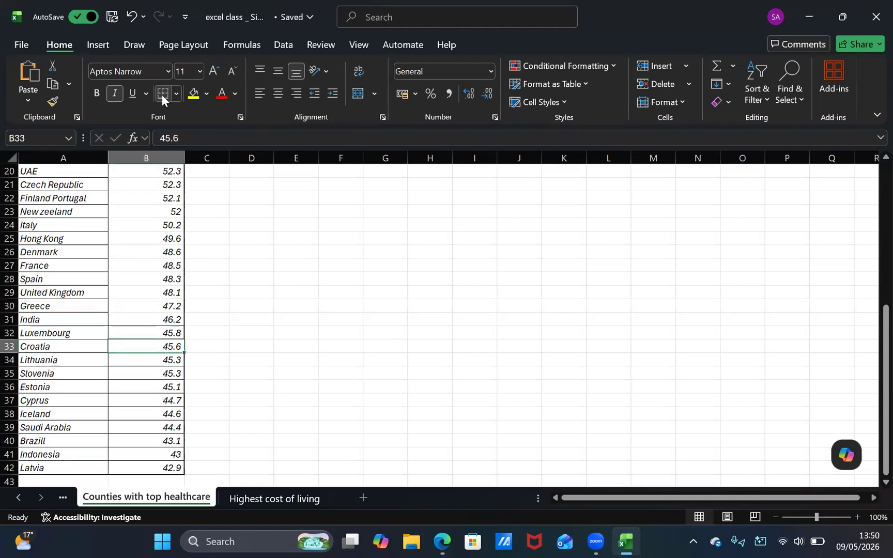
key("Up")
key("Up")
key("Up")
key("Up")
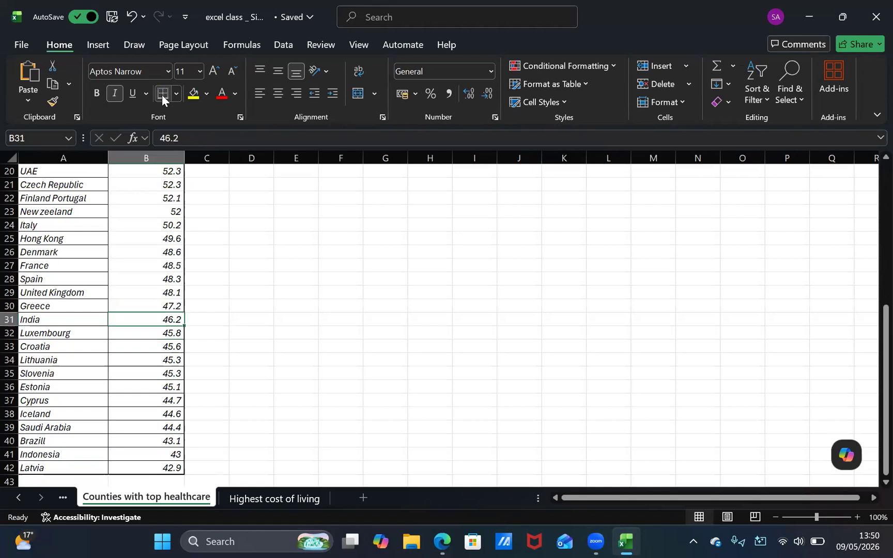
key("Up")
key("Up")
key("Up")
key("Up")
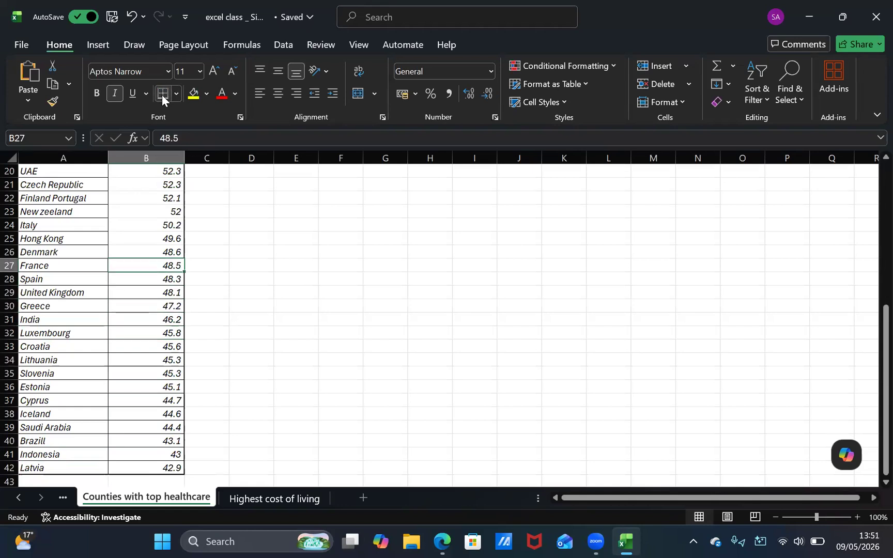
key("Up")
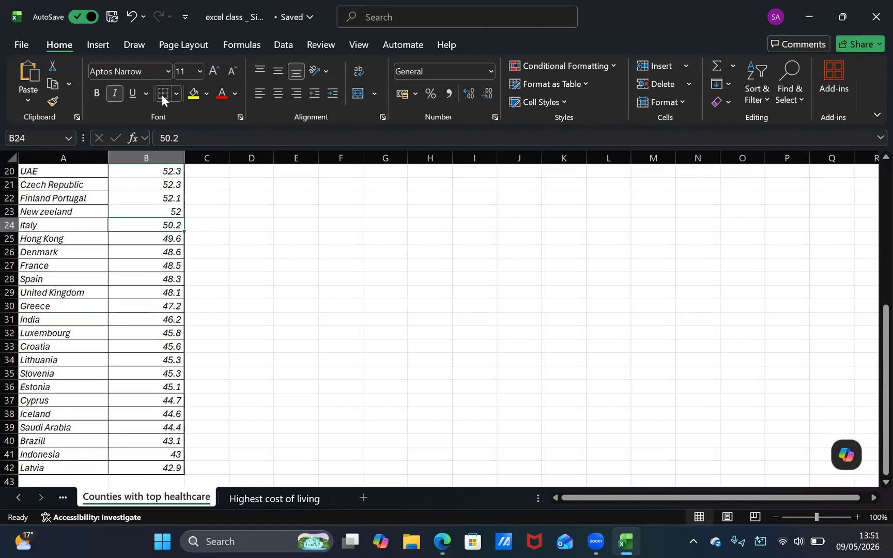
key("Up")
key("Up")
key("Up")
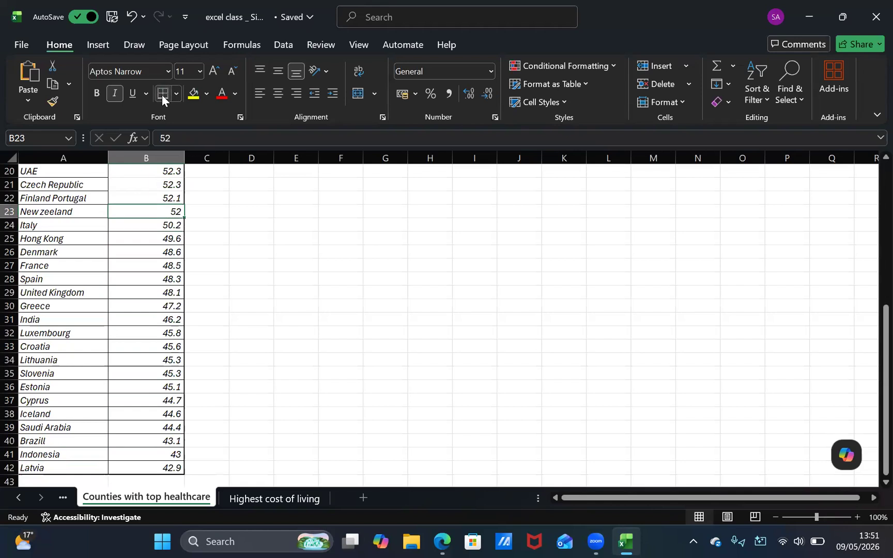
key("Up")
key("Up")
key("Up")
key("Up")
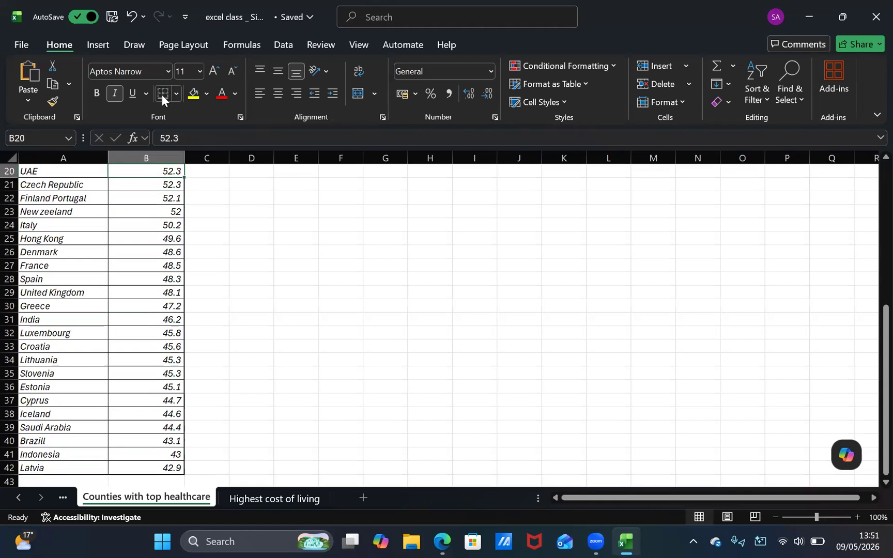
key("Up")
key("Up")
key("Up")
key("Up")
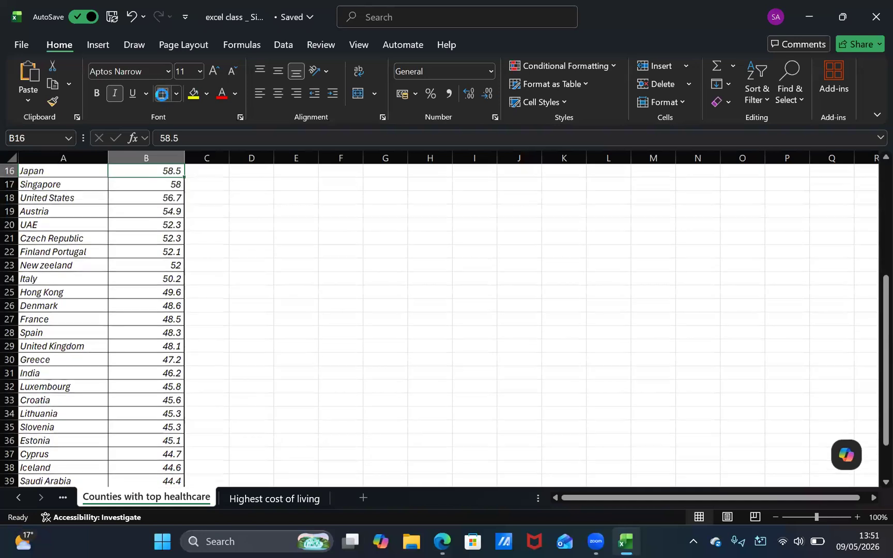
key("Up")
key("Up")
key("Up")
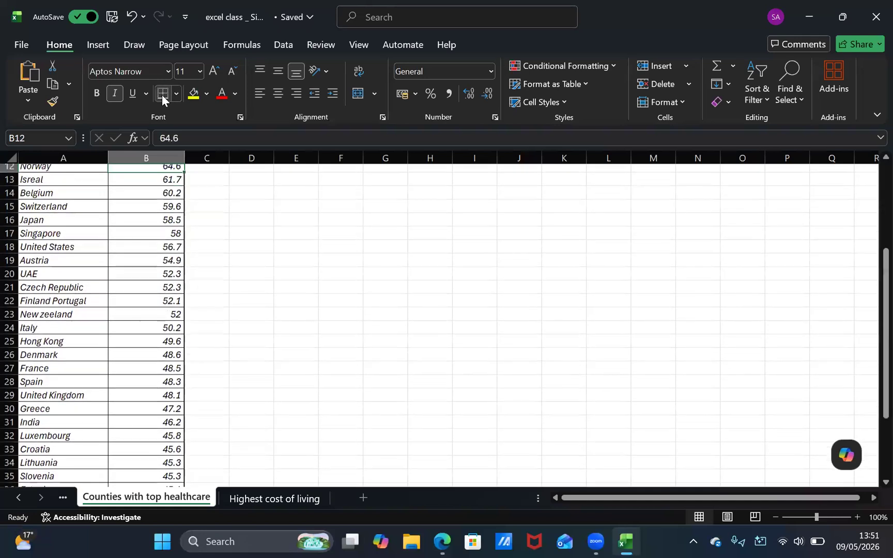
key("Up")
key("Up")
key("Up")
key("Up")
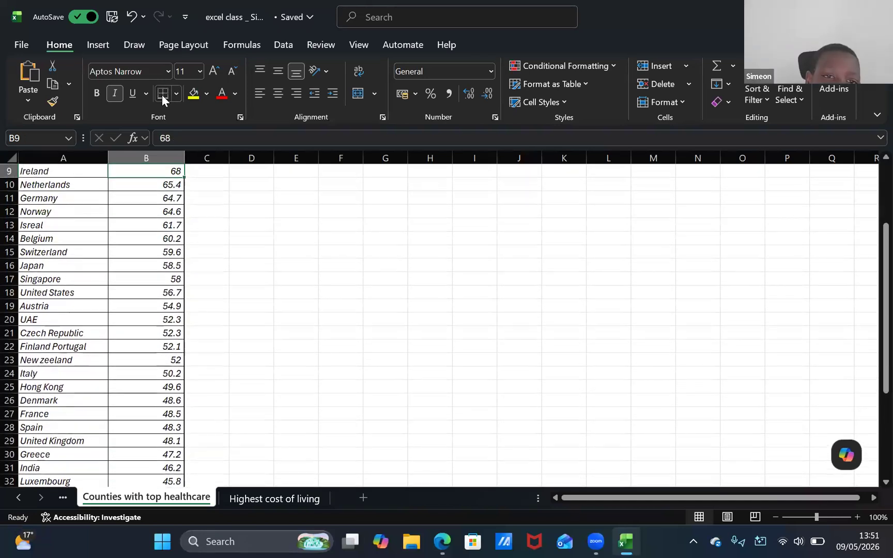
key("Up")
key("Up")
key("Up")
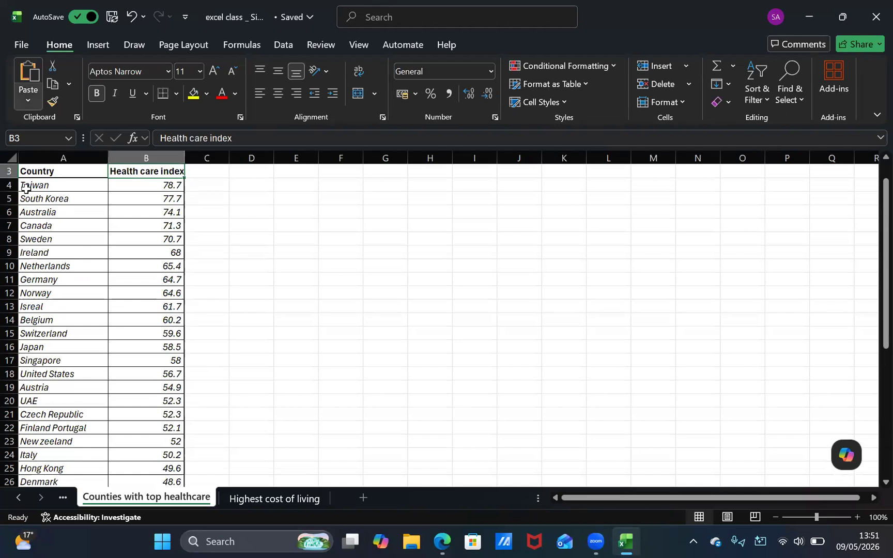
Insert a recommended Filled Map chart from the whole table, A3:B42
left_click(46, 174)
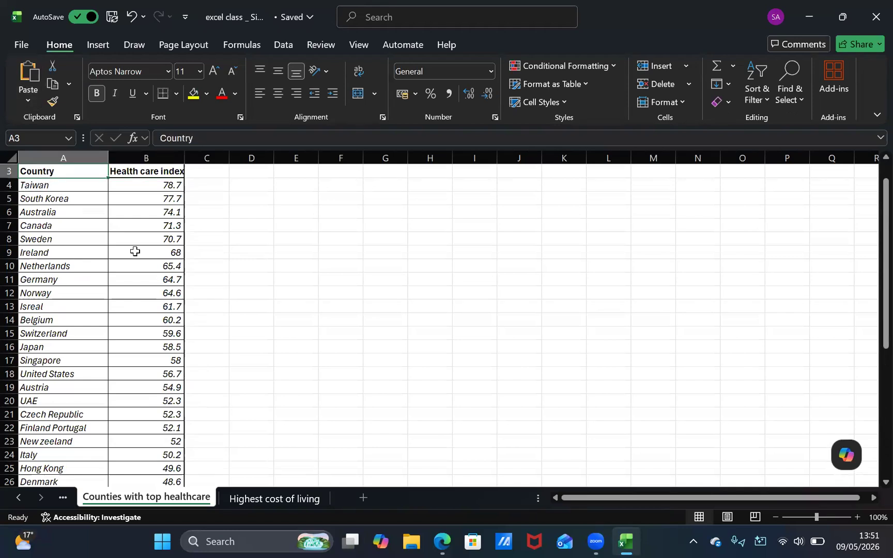
scroll(135, 251, "down", 8)
left_click(160, 362, "shift")
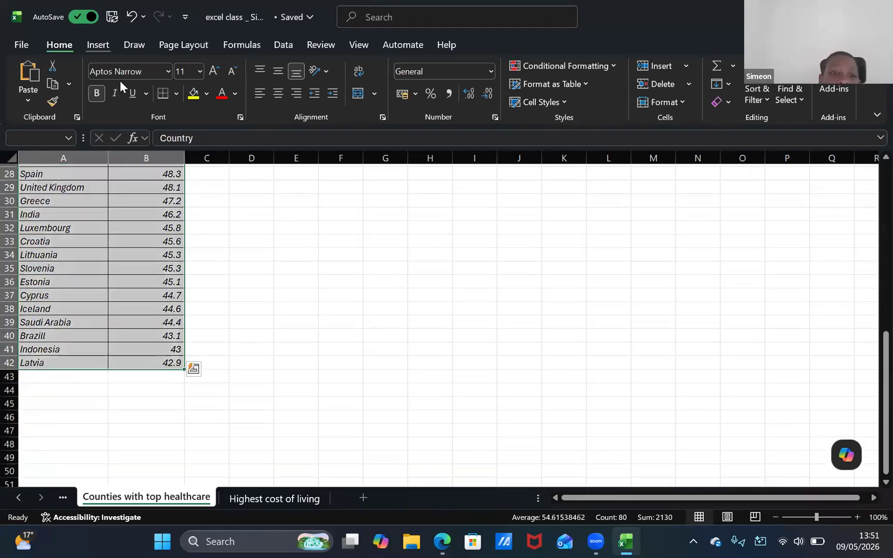
key("alt+n")
left_click(324, 87)
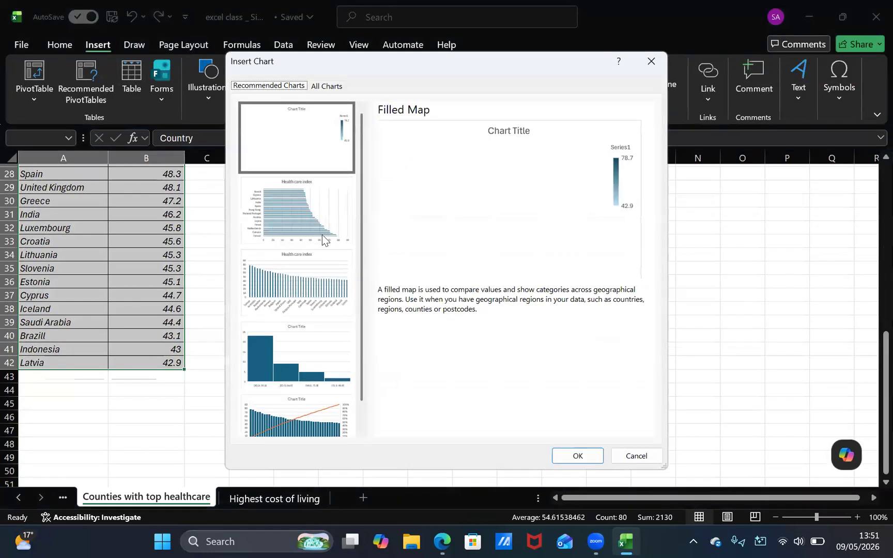
left_click(310, 209)
left_click(315, 155)
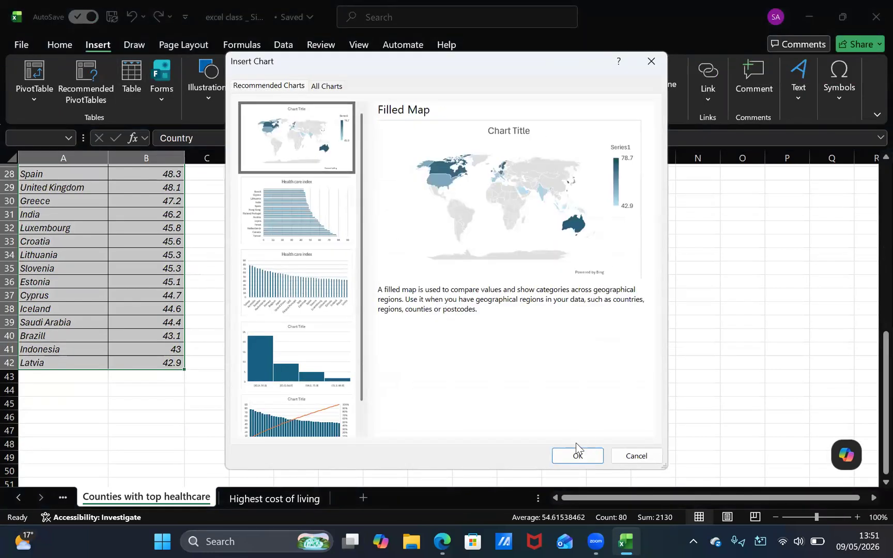
left_click(594, 459)
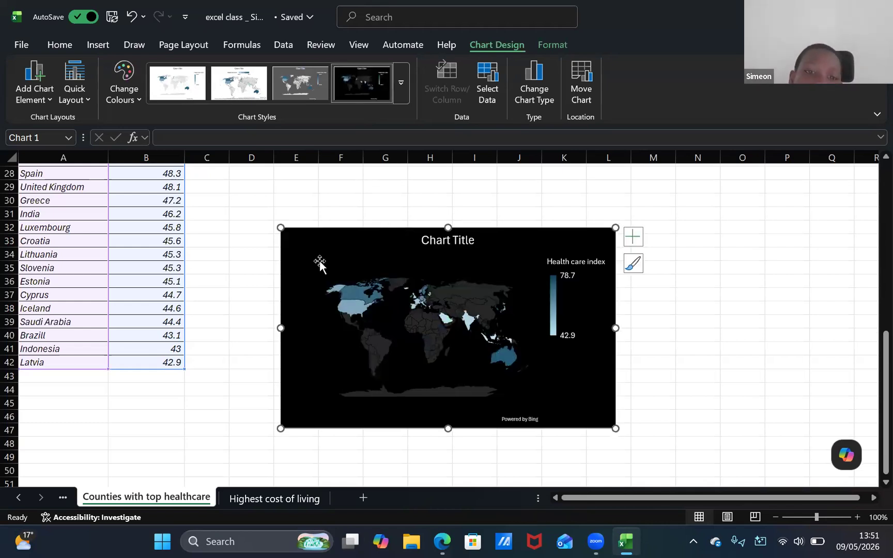
Change the map chart to a Clustered Bar and apply the grey gradient chart style with data labels
left_click(98, 45)
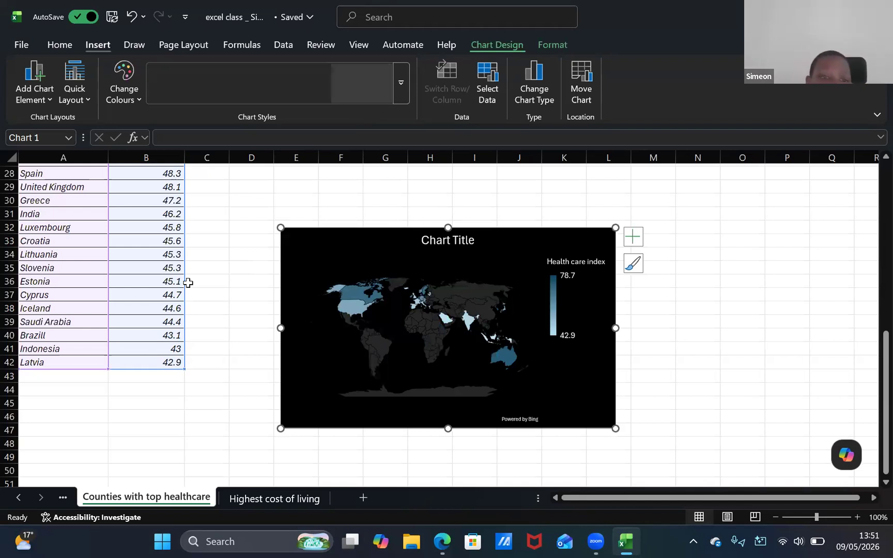
left_click(320, 95)
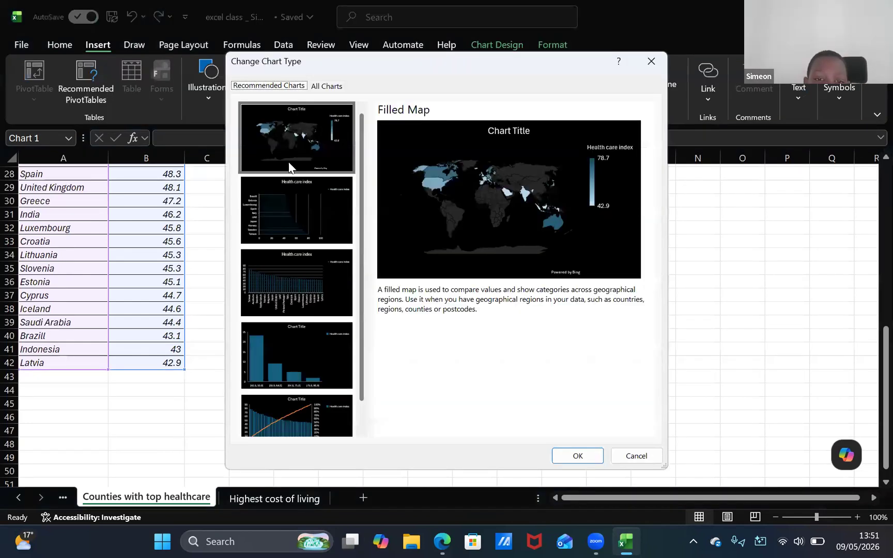
left_click(293, 209)
left_click(287, 251)
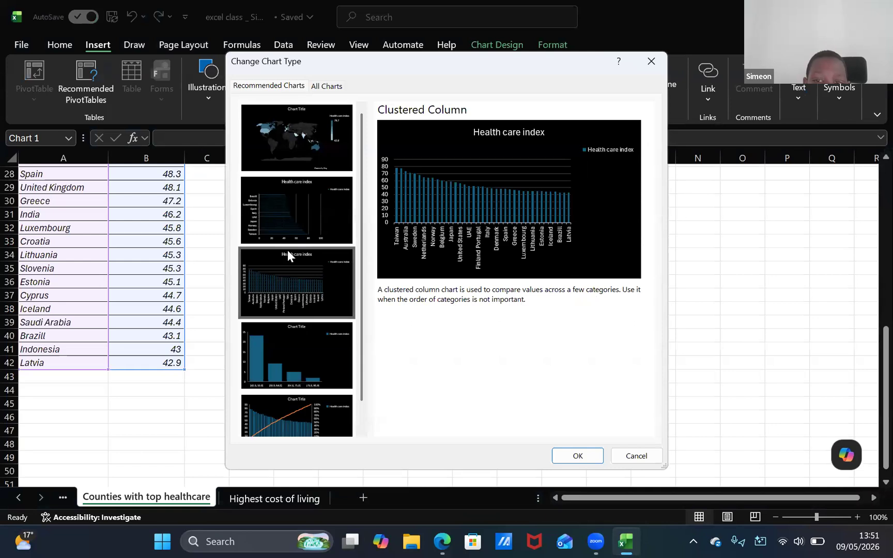
left_click(286, 356)
left_click(279, 213)
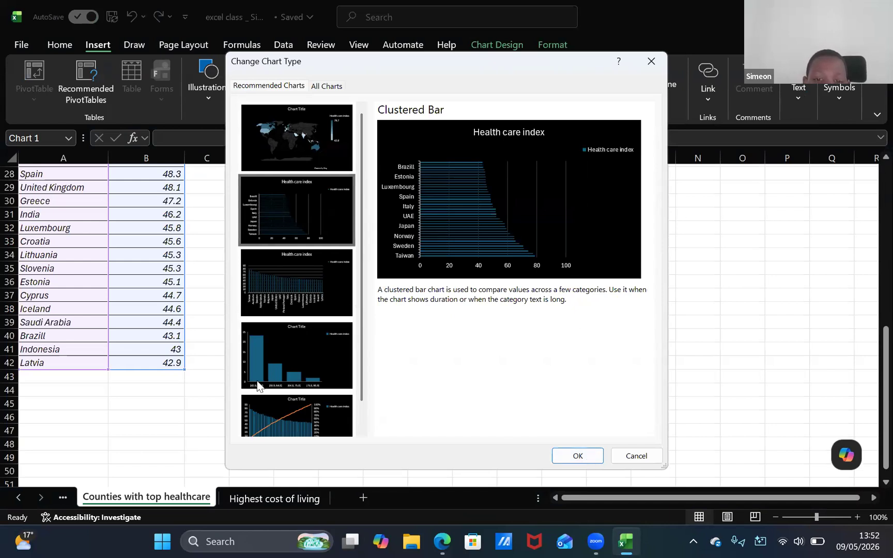
scroll(261, 380, "down", 1)
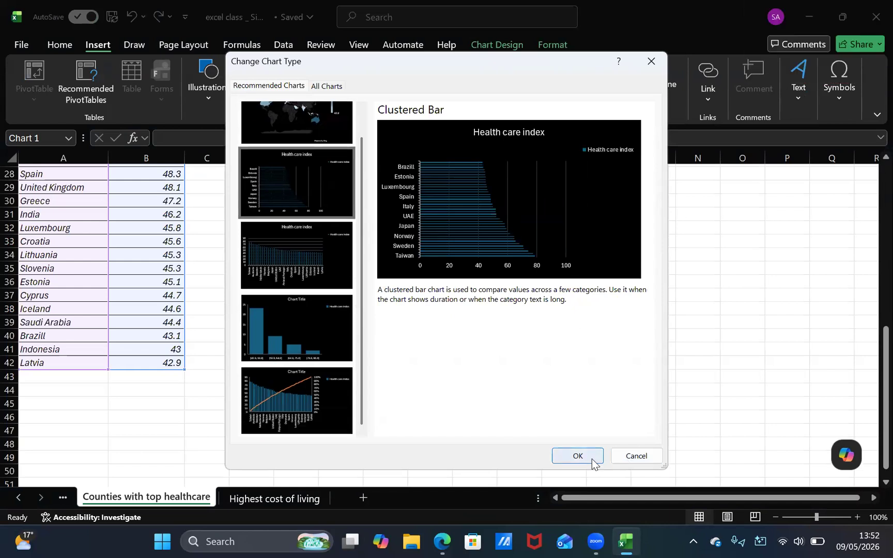
left_click(577, 456)
scroll(357, 361, "down", 7)
scroll(358, 362, "up", 10)
scroll(357, 362, "down", 2)
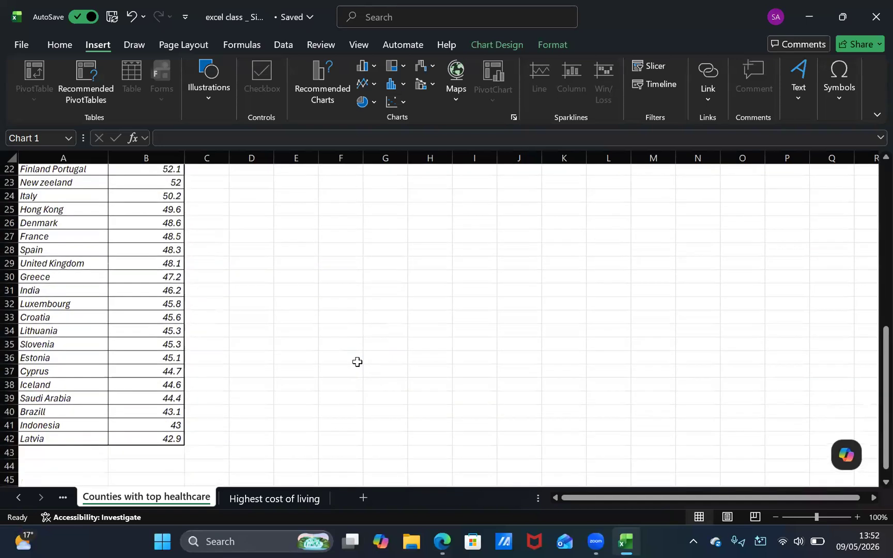
scroll(358, 361, "up", 2)
scroll(351, 354, "down", 3)
scroll(351, 353, "down", 1)
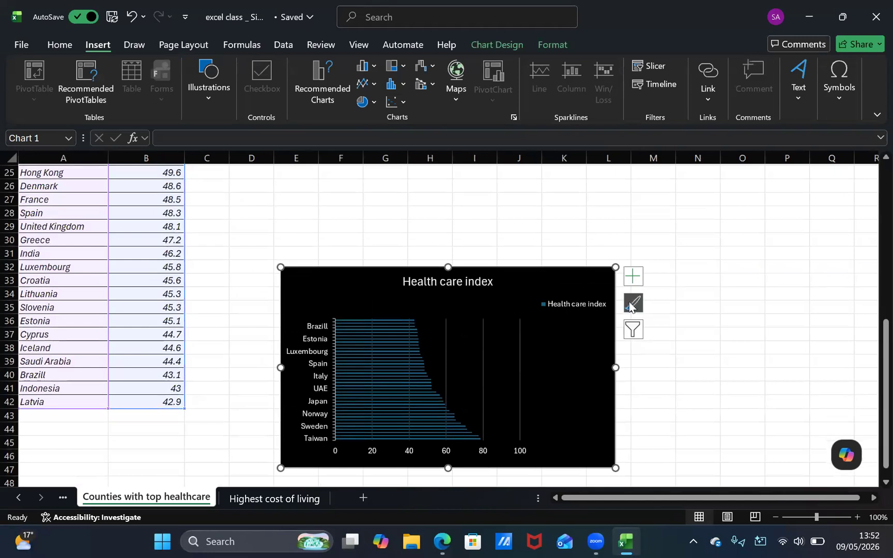
left_click(635, 303)
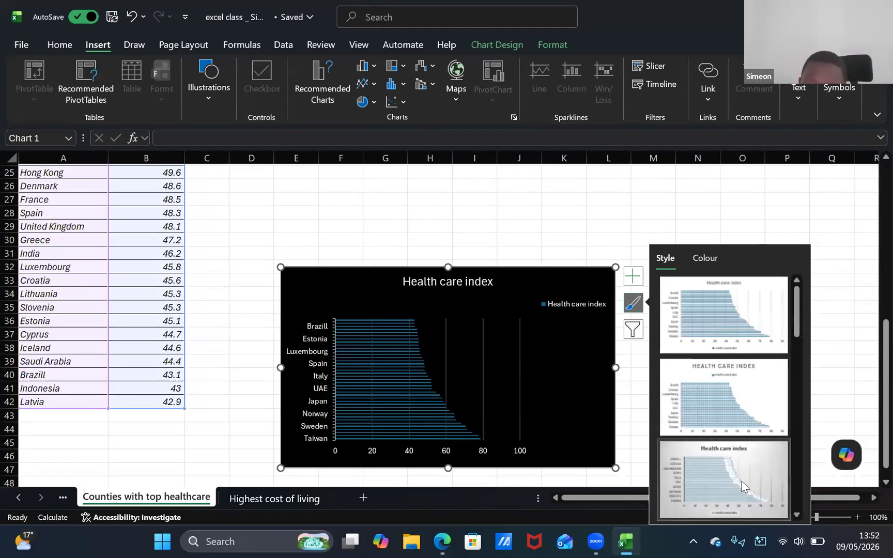
left_click(742, 481)
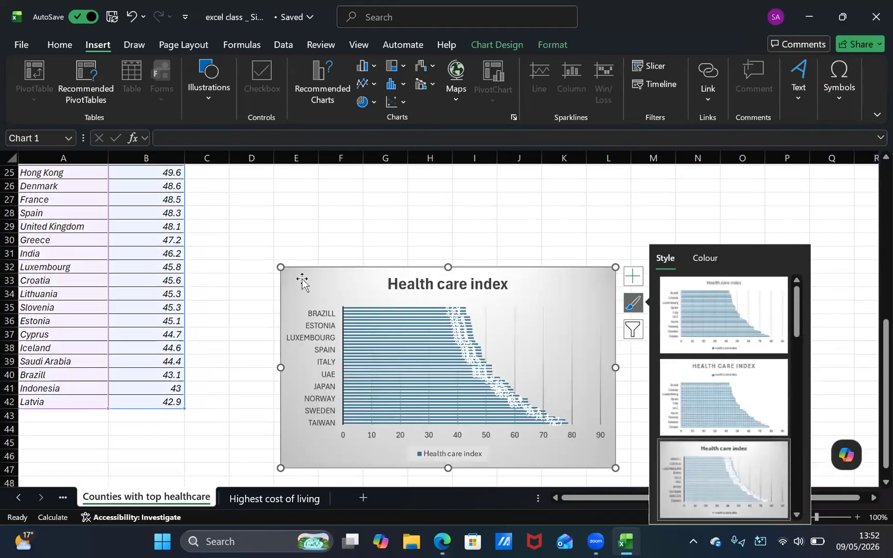
Move the chart beside the table, starting at C3, and enlarge it to about column N and row 23
left_click_drag(302, 282, 249, 176)
scroll(247, 177, "up", 8)
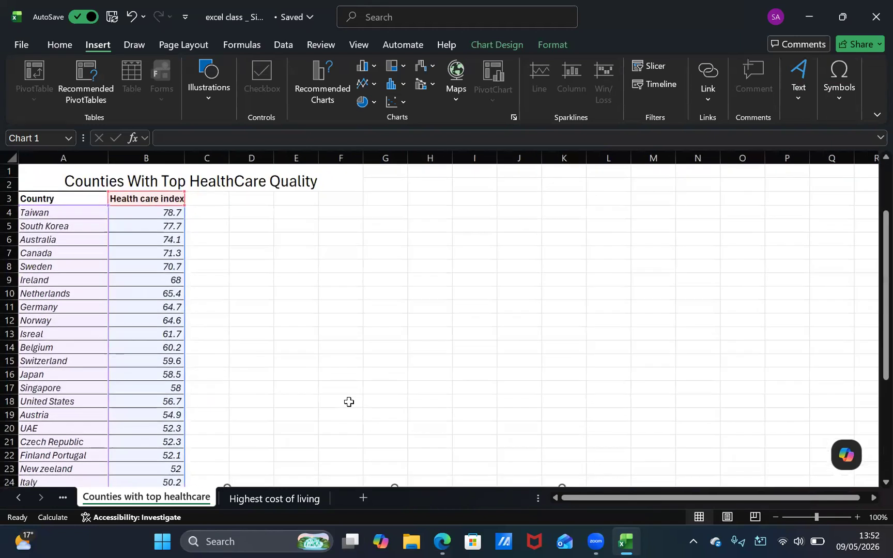
scroll(349, 402, "down", 2)
left_click_drag(282, 399, 240, 202)
scroll(239, 202, "up", 2)
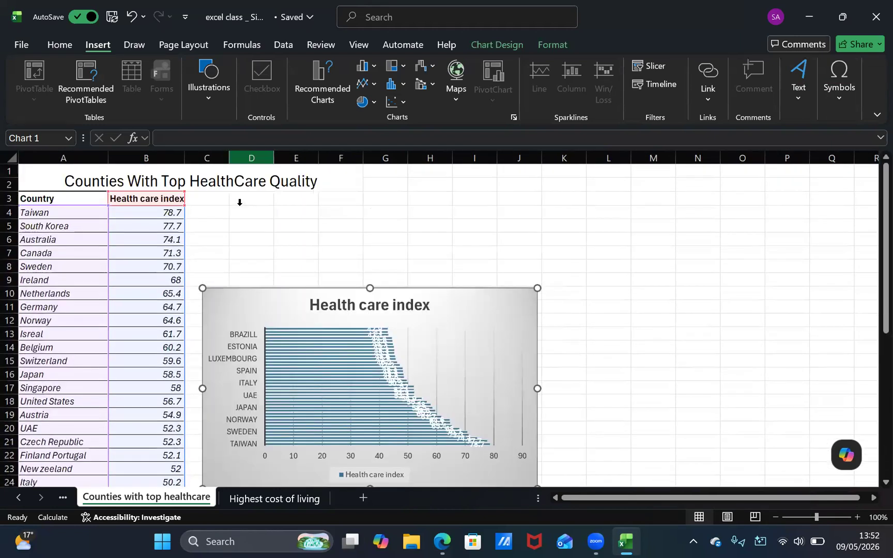
left_click_drag(218, 307, 200, 212)
left_click_drag(519, 395, 727, 474)
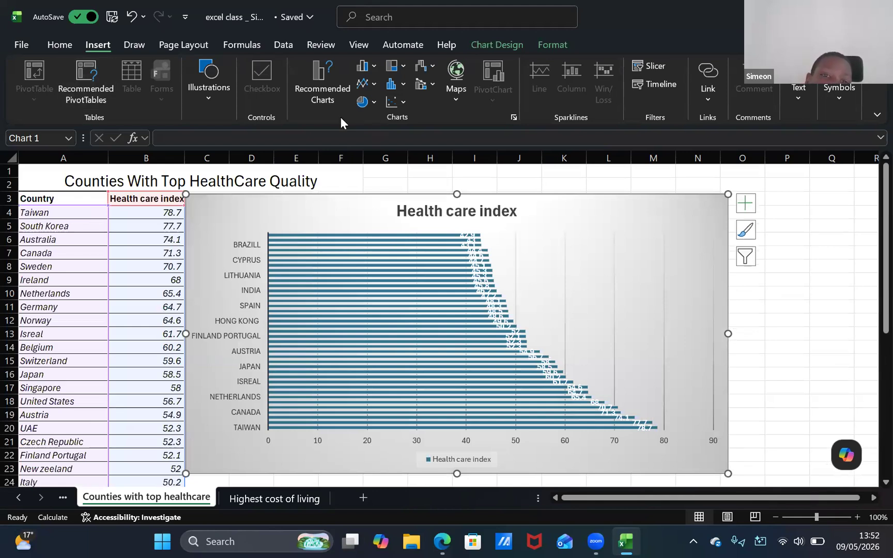
Change the chart type of the health care index chart back to Filled Map
left_click(329, 90)
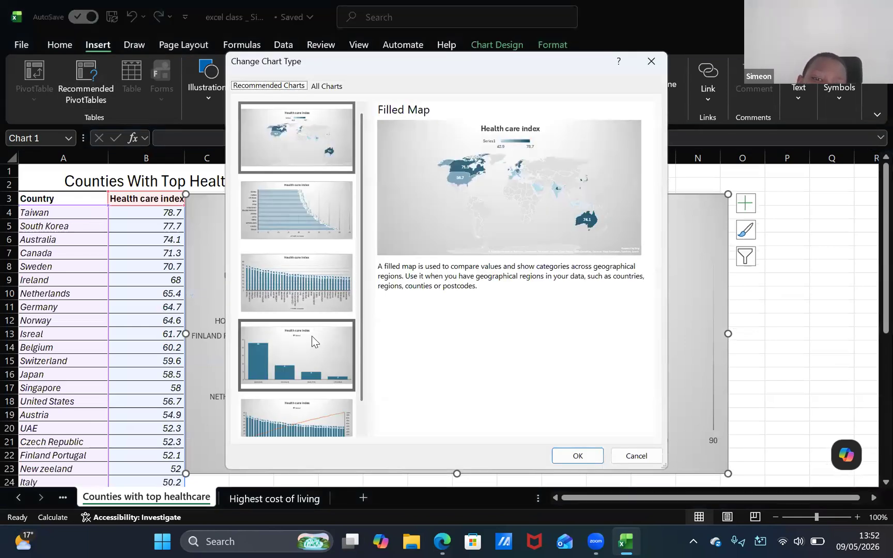
left_click(581, 456)
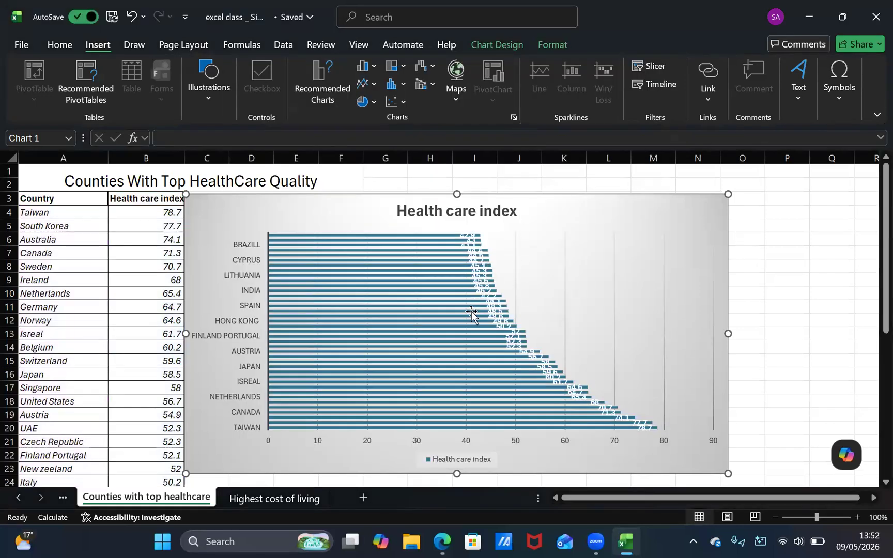
key("Delete")
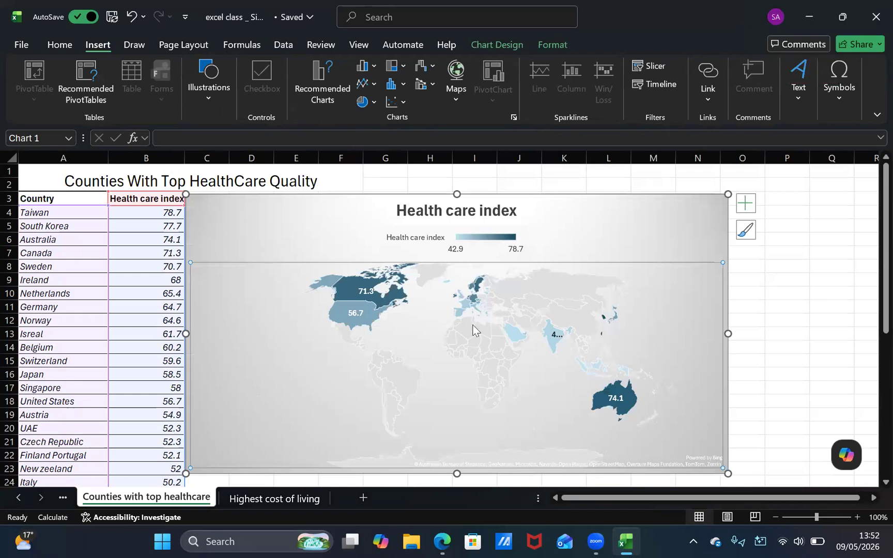
scroll(474, 326, "down", 1)
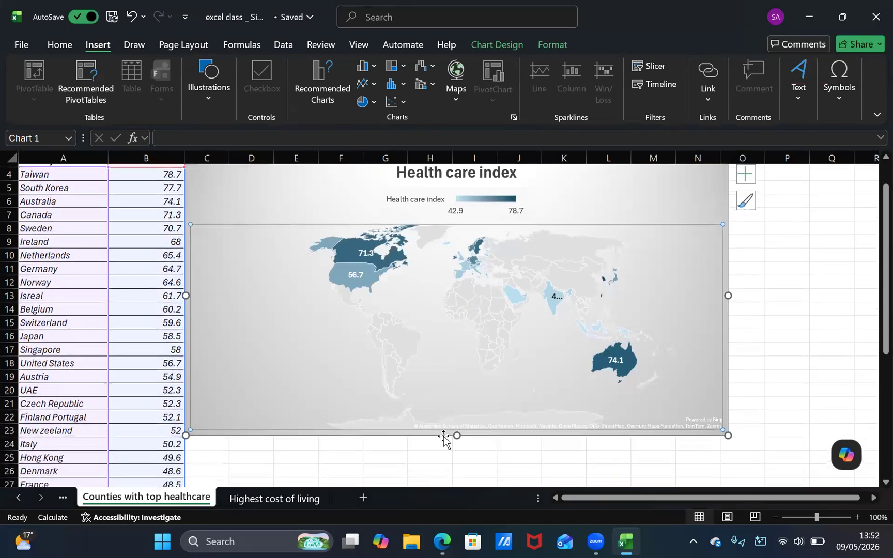
scroll(452, 300, "down", 3)
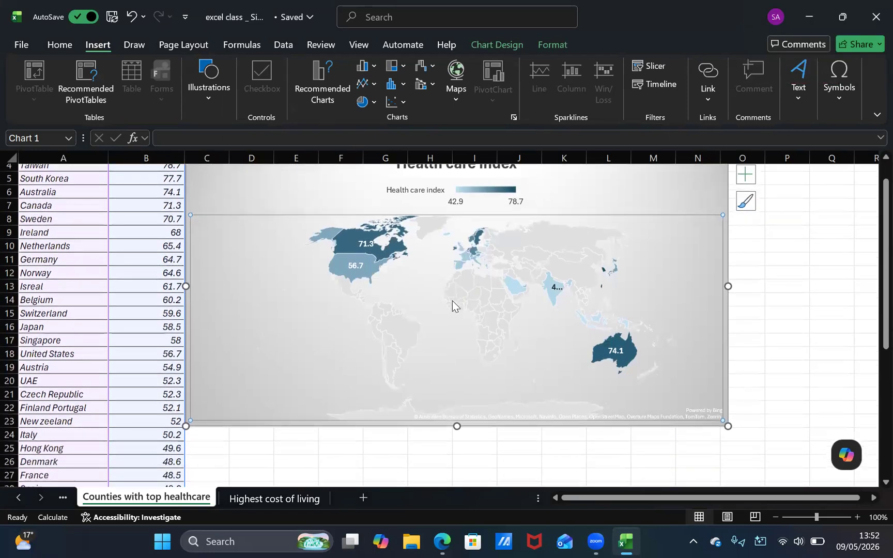
scroll(452, 301, "down", 1)
left_click(177, 371)
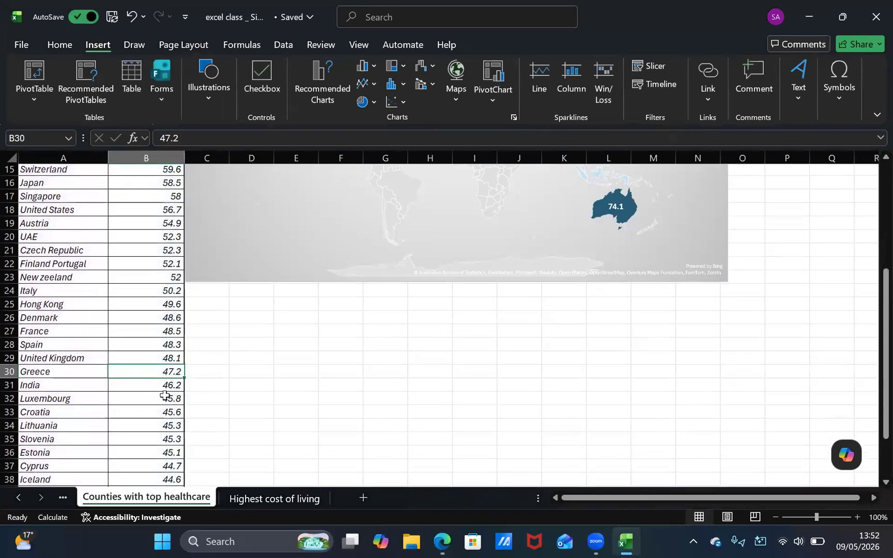
Insert a recommended Clustered Column chart from the table entries A4:B42, without the header row
scroll(152, 294, "up", 5)
left_click(66, 214)
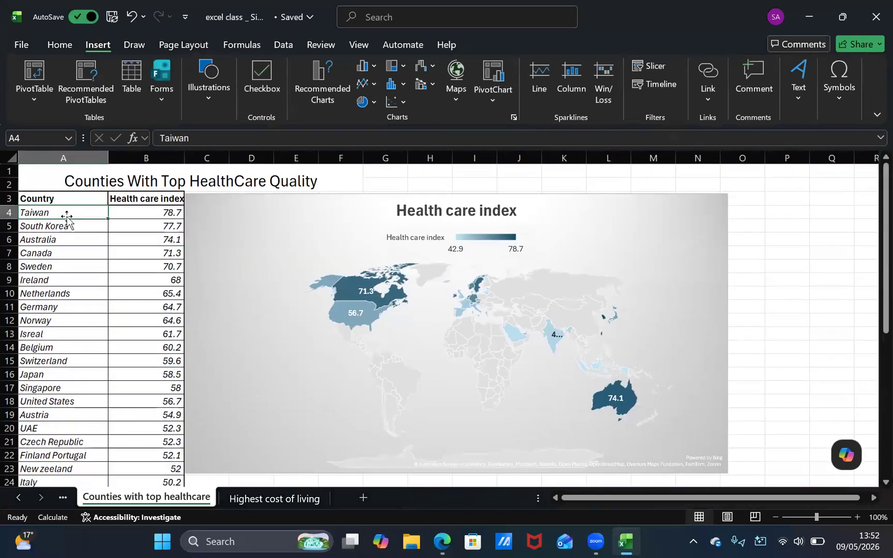
scroll(72, 358, "down", 10)
left_click(126, 304, "shift")
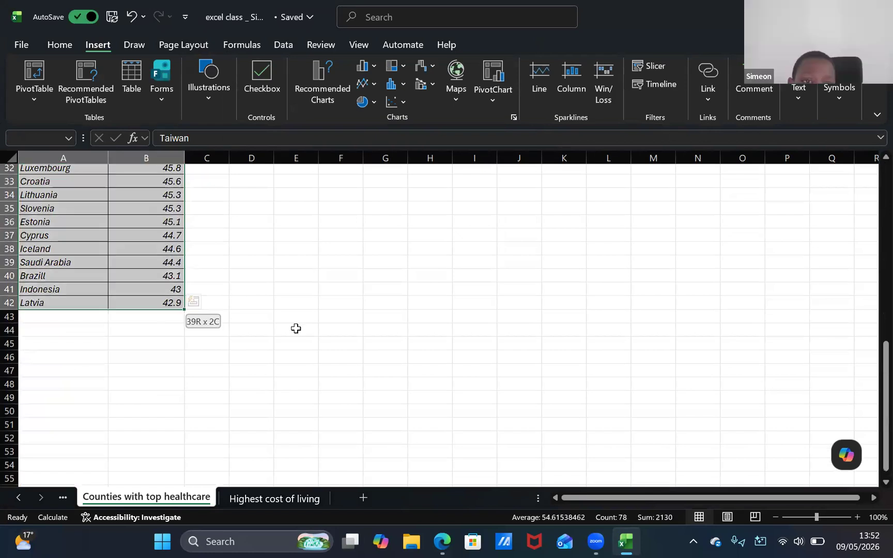
scroll(298, 329, "up", 10)
left_click(333, 98)
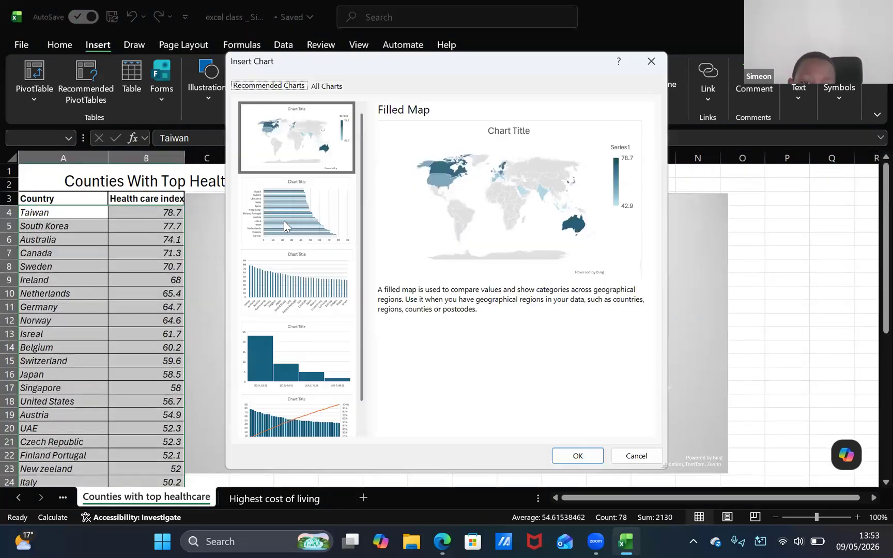
left_click(285, 222)
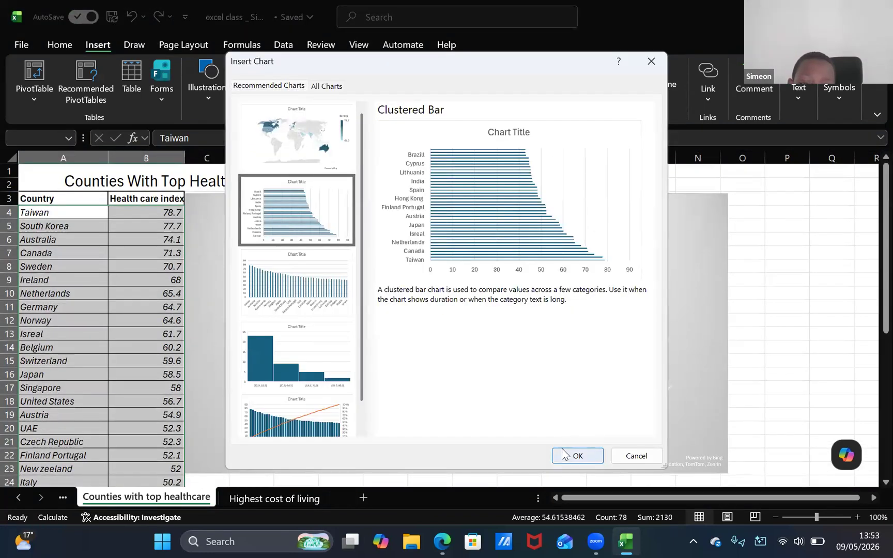
left_click(262, 284)
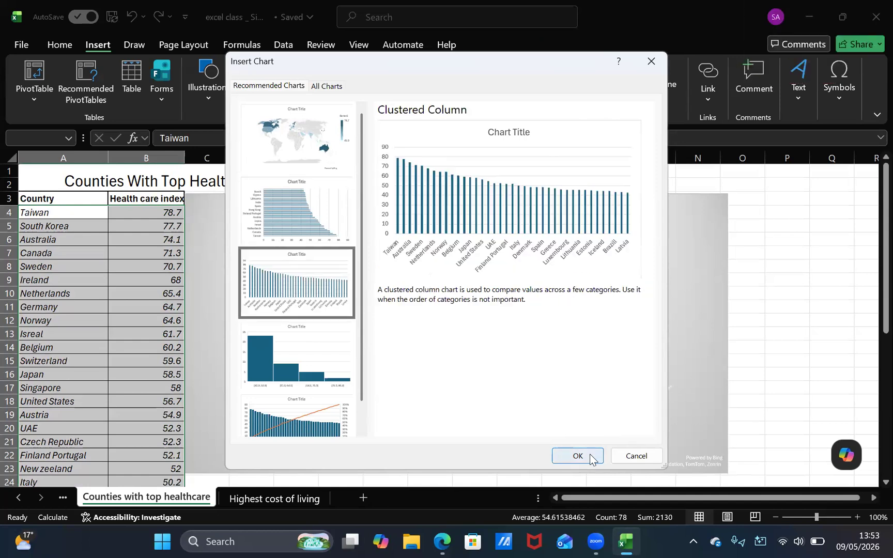
left_click(578, 456)
Move the clustered column chart directly below the map chart, starting at about C24
scroll(575, 455, "down", 5)
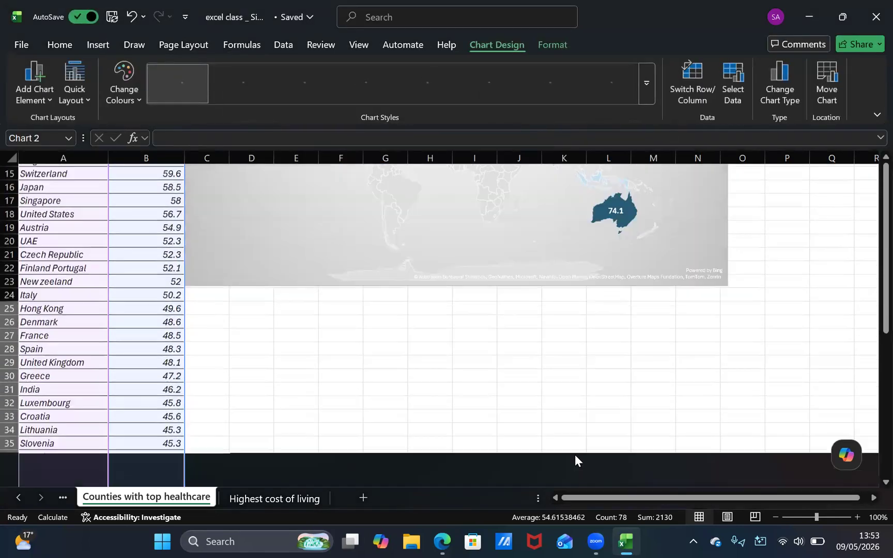
scroll(575, 454, "up", 2)
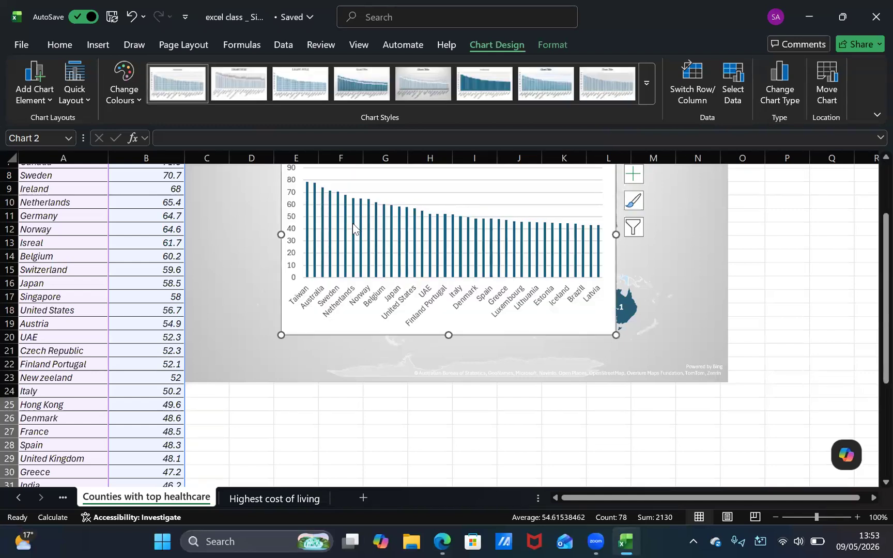
scroll(353, 224, "up", 2)
left_click_drag(334, 223, 319, 501)
scroll(341, 457, "down", 3)
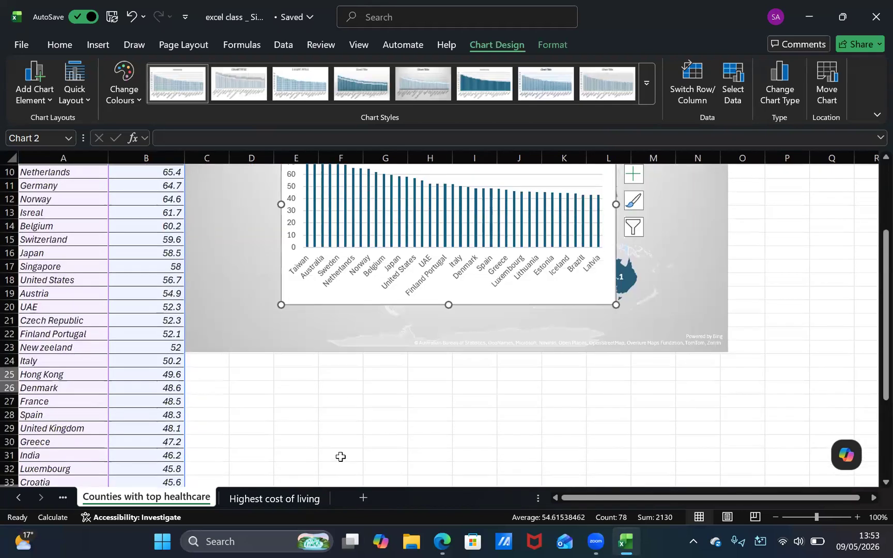
scroll(353, 401, "down", 20)
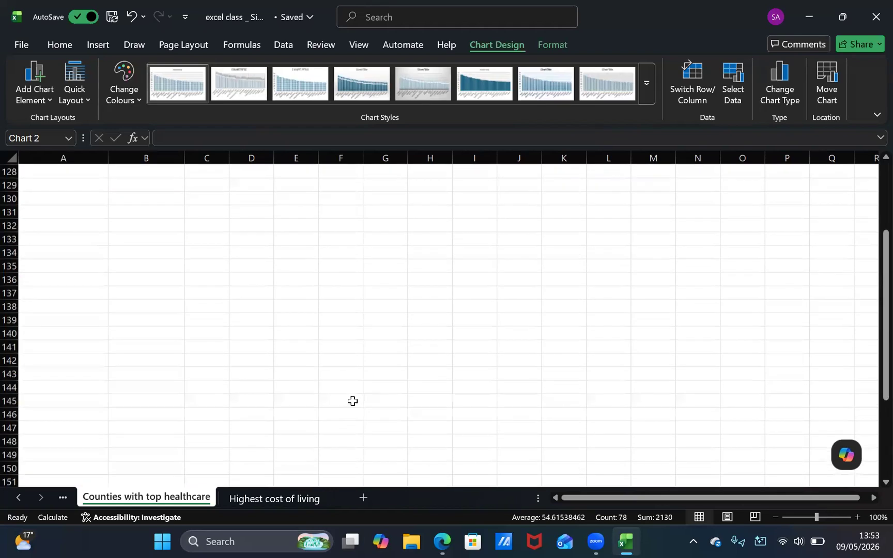
scroll(352, 401, "up", 20)
left_click_drag(339, 213, 247, 464)
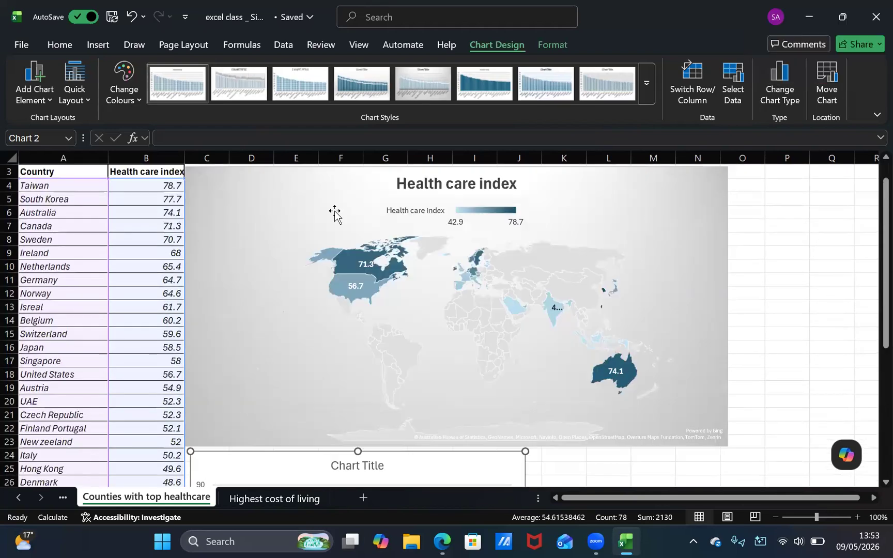
Enlarge the clustered column chart to about column M and row 42
scroll(335, 212, "down", 7)
scroll(335, 212, "down", 1)
left_click_drag(527, 334, 673, 385)
scroll(579, 367, "up", 9)
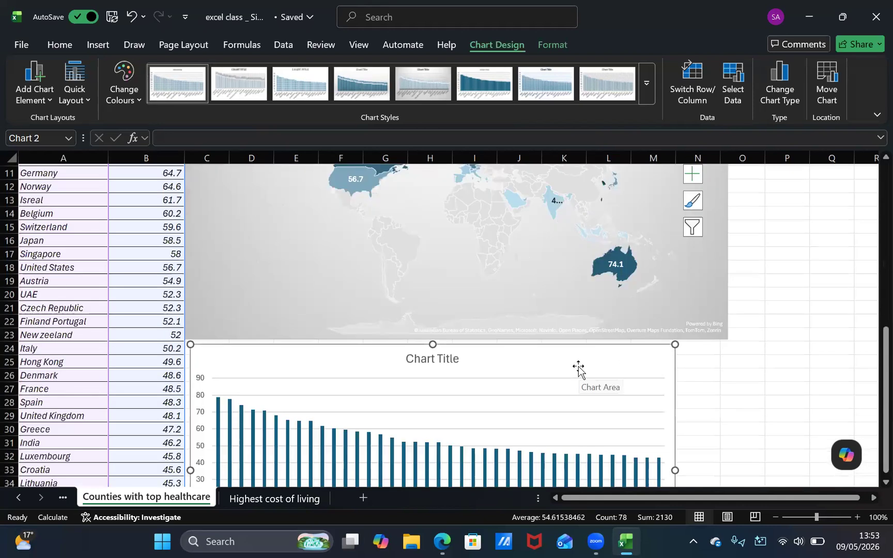
Title the clustered column chart "Health Care Index" and close the title formatting settings
scroll(478, 344, "down", 4)
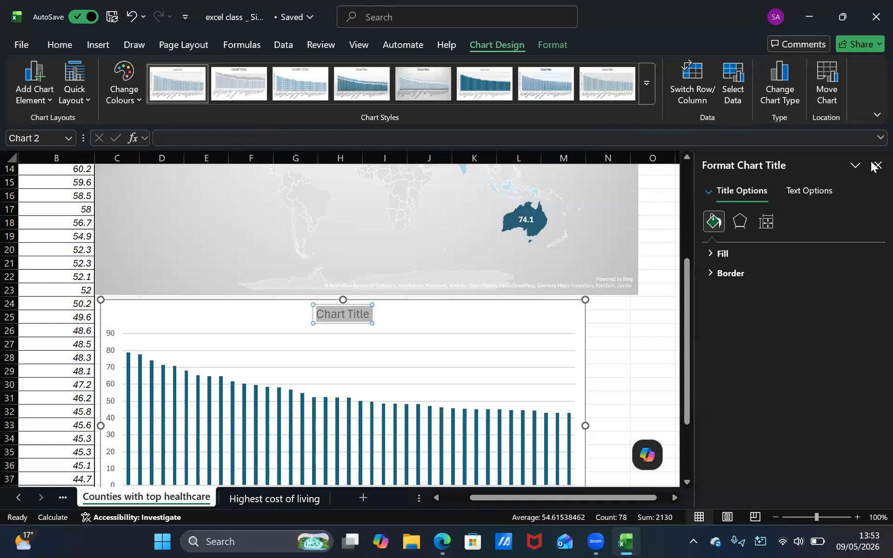
left_click(829, 26)
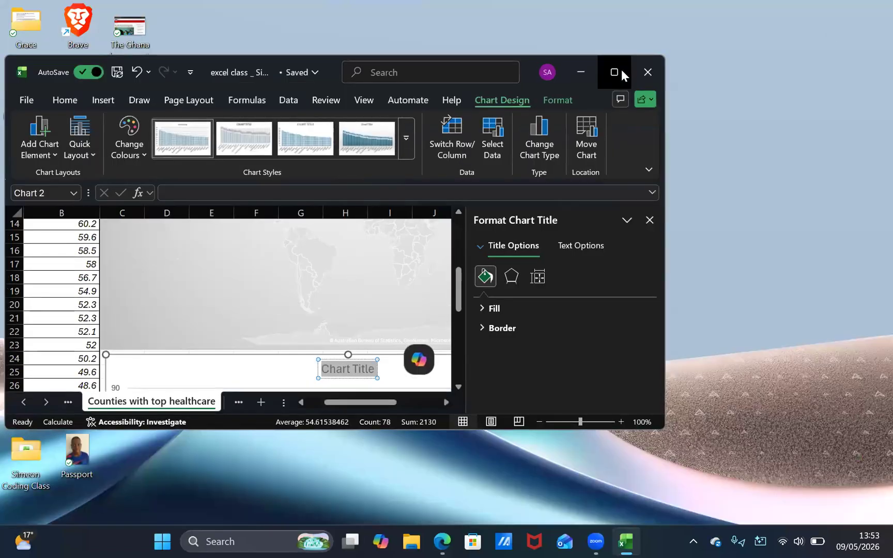
left_click(621, 75)
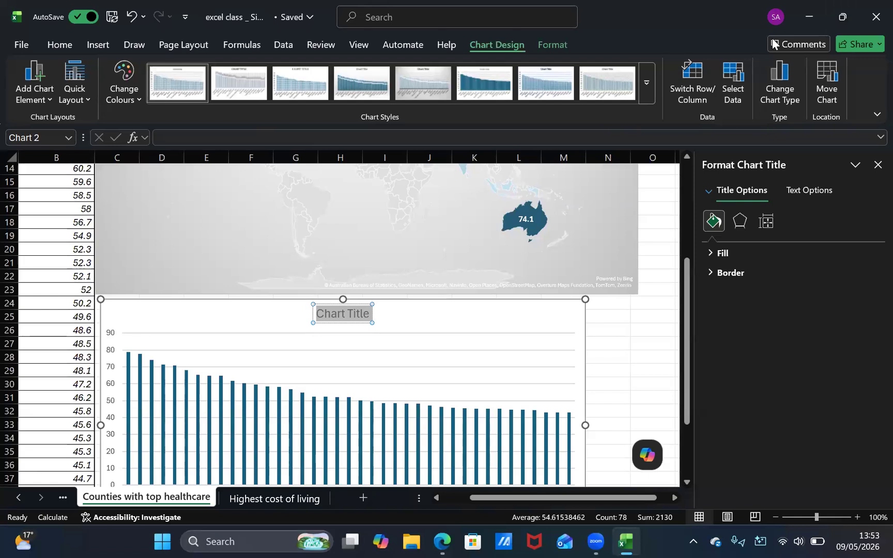
left_click(877, 165)
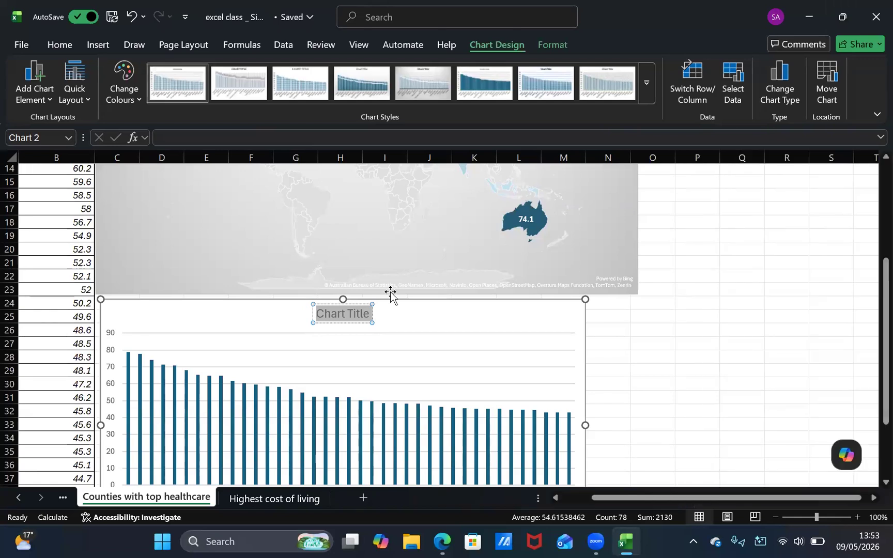
scroll(391, 294, "up", 5)
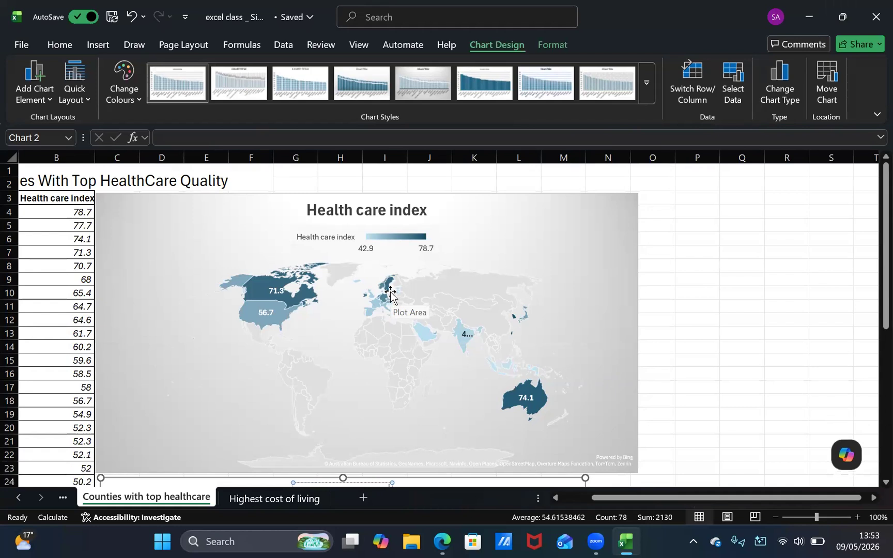
scroll(457, 314, "down", 6)
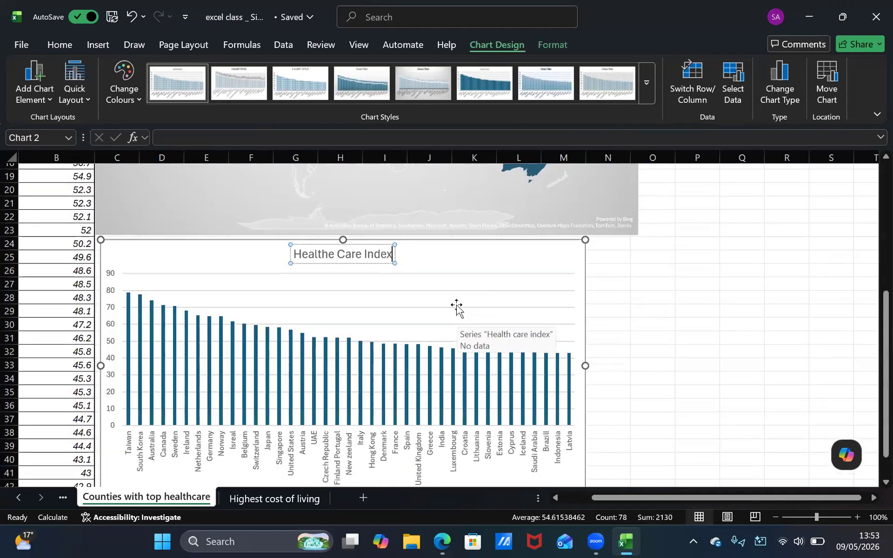
left_click(333, 254)
key("Delete")
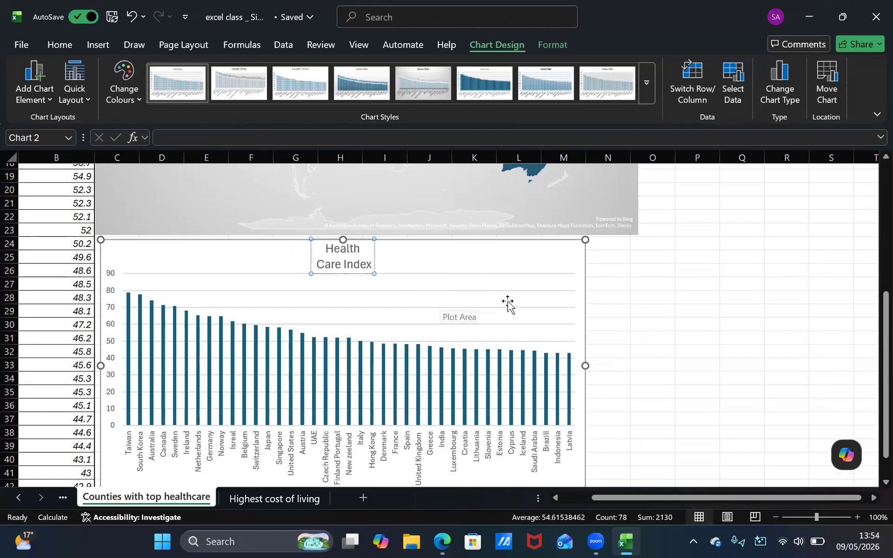
left_click(694, 356)
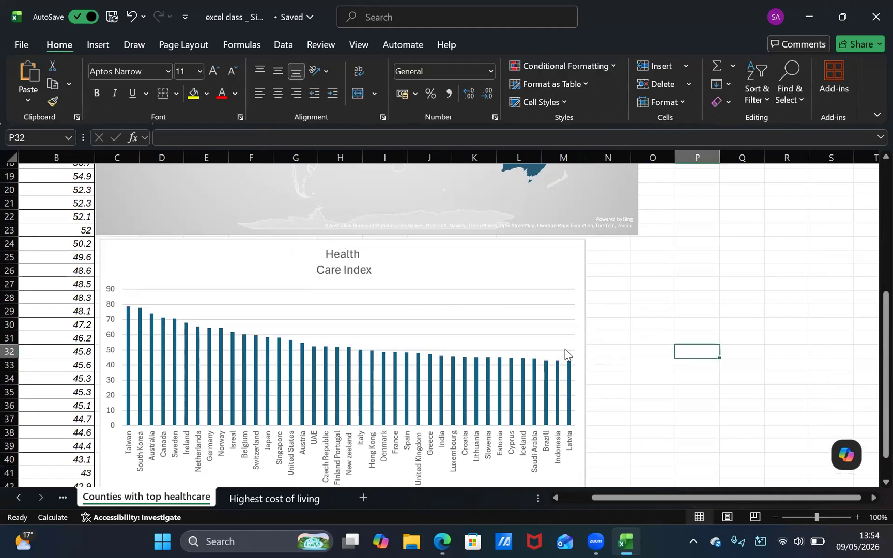
Widen the clustered column chart to the end of column P, keeping its height
left_click(509, 412)
scroll(509, 412, "down", 3)
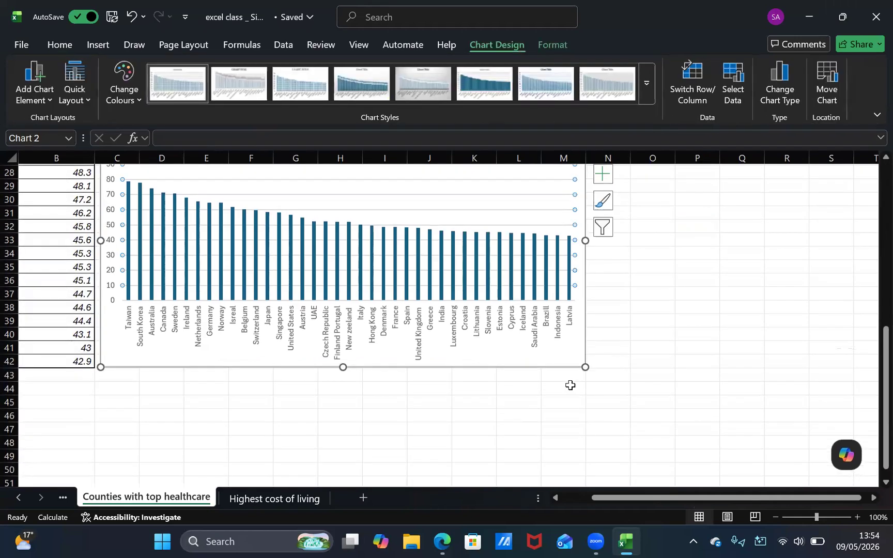
left_click_drag(586, 367, 717, 367)
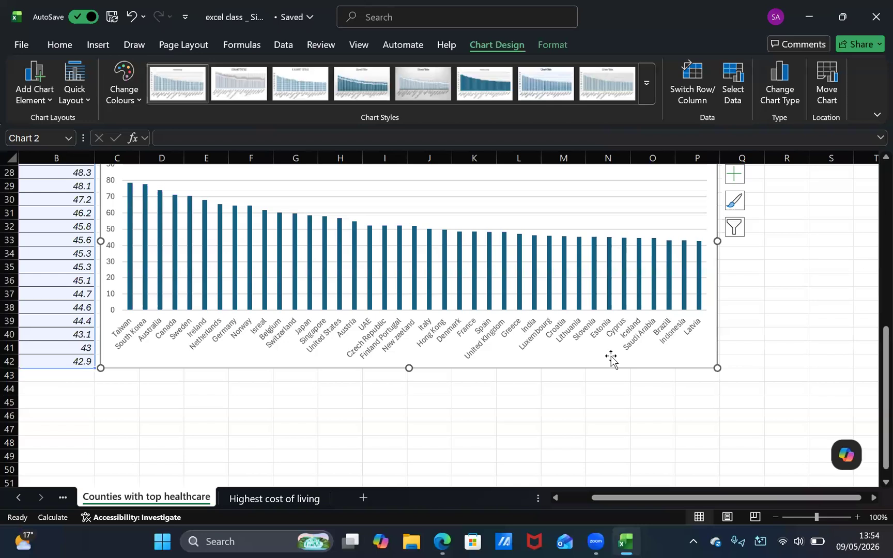
Widen the map chart to the end of column P so it matches the column chart below it
scroll(612, 359, "up", 8)
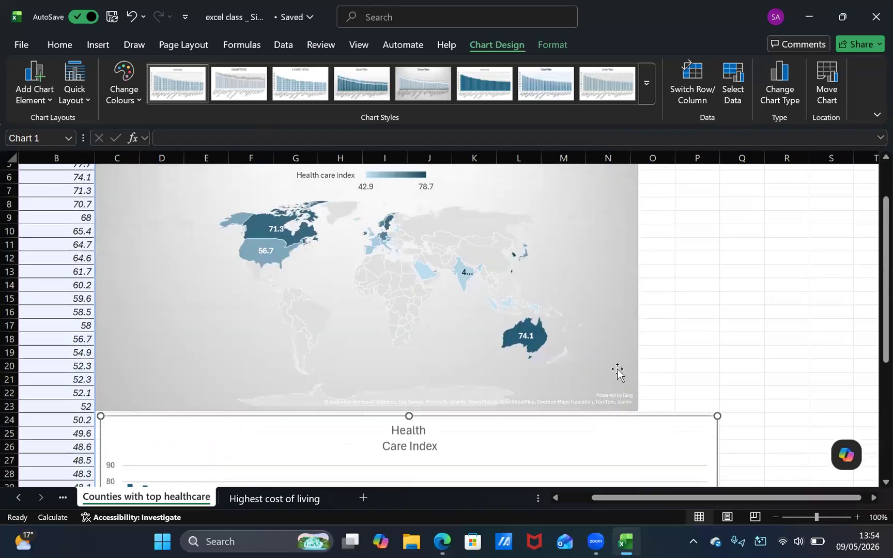
left_click(623, 375)
left_click_drag(672, 414, 717, 413)
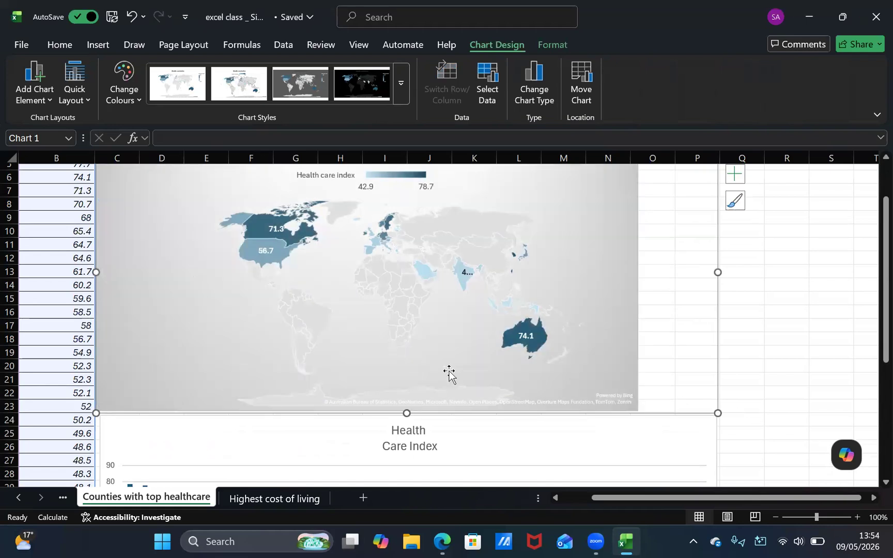
Open the full accounting format settings for the whole health care index column B
scroll(508, 294, "up", 2)
scroll(508, 293, "left", 2)
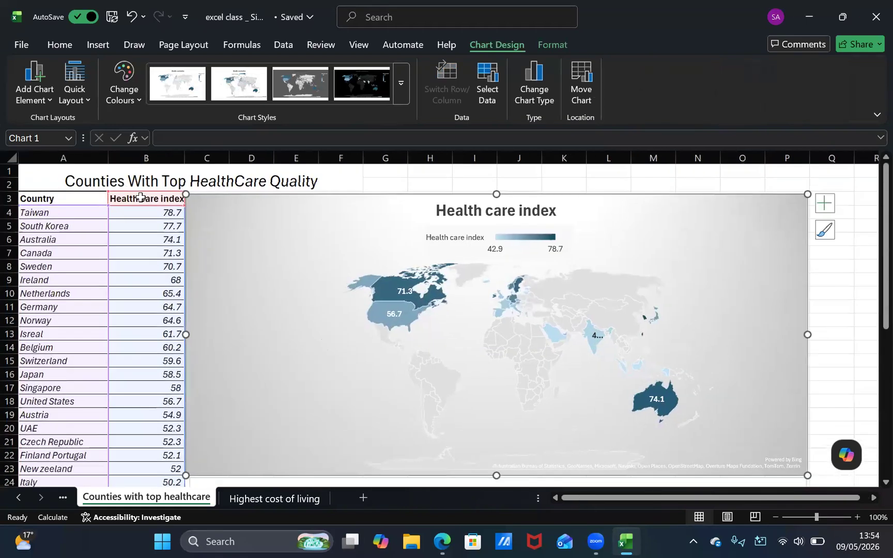
left_click(137, 266)
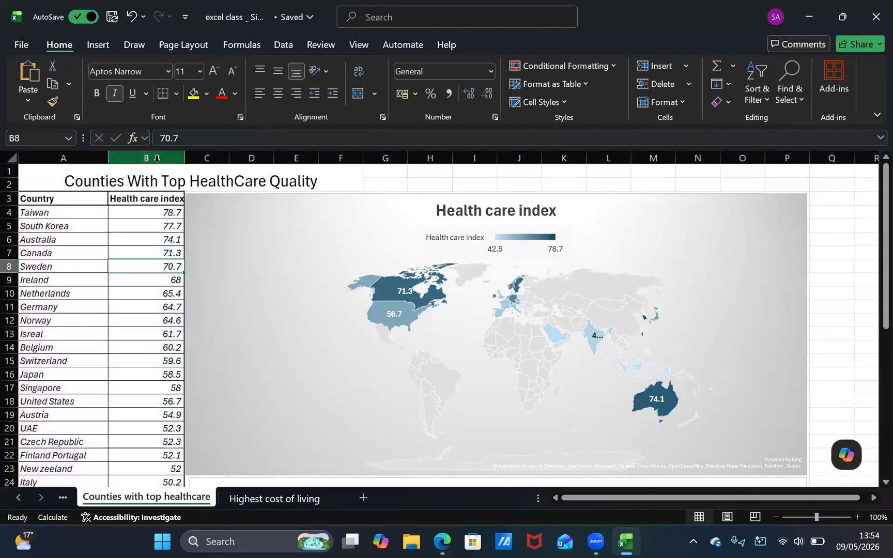
left_click(157, 158)
right_click(157, 161)
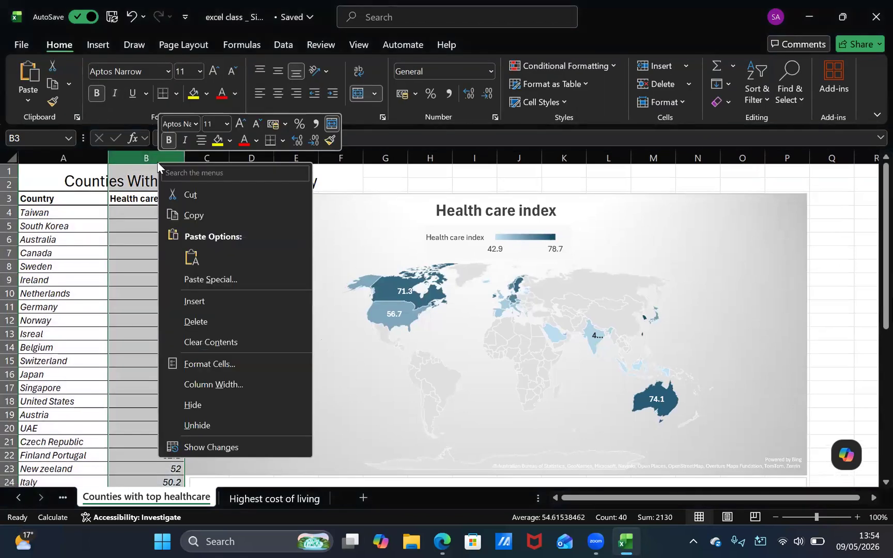
left_click(285, 123)
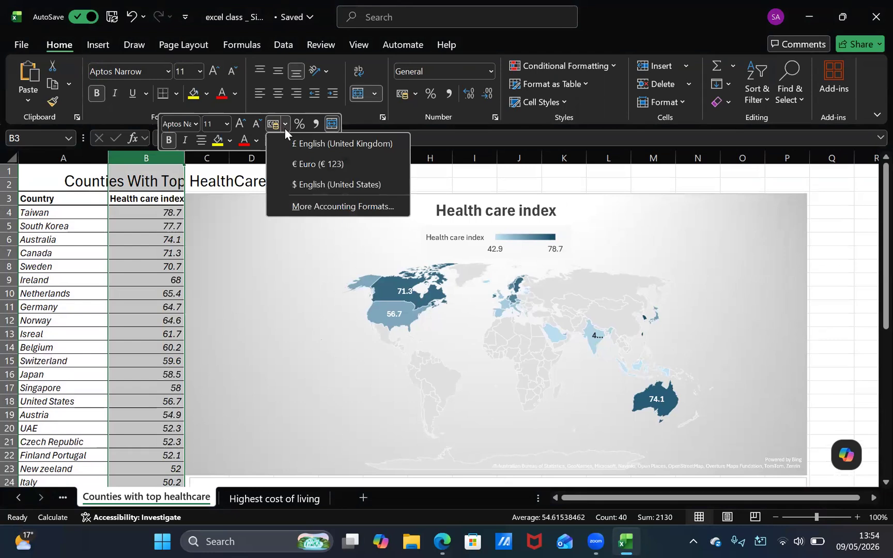
left_click(324, 213)
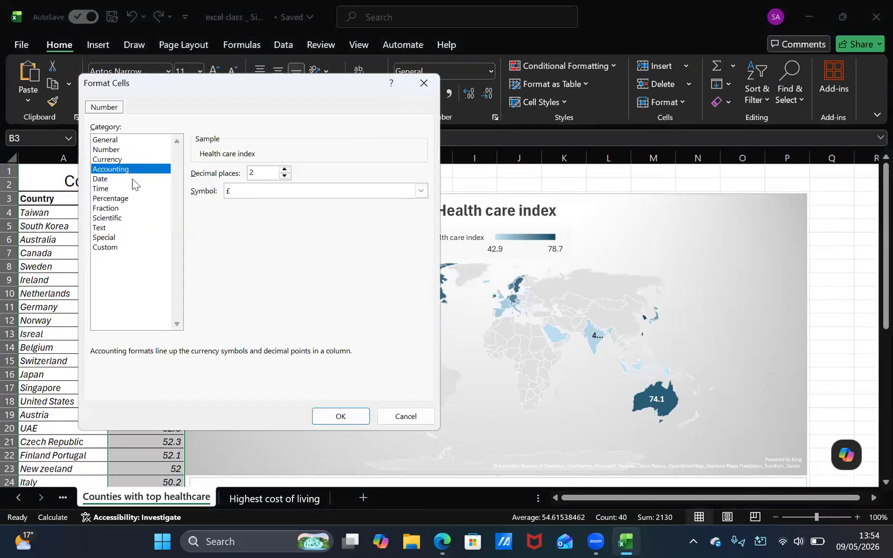
Examine the date, time and currency format options for column B, including the list of currency symbols
left_click(133, 179)
left_click(135, 188)
left_click(129, 171)
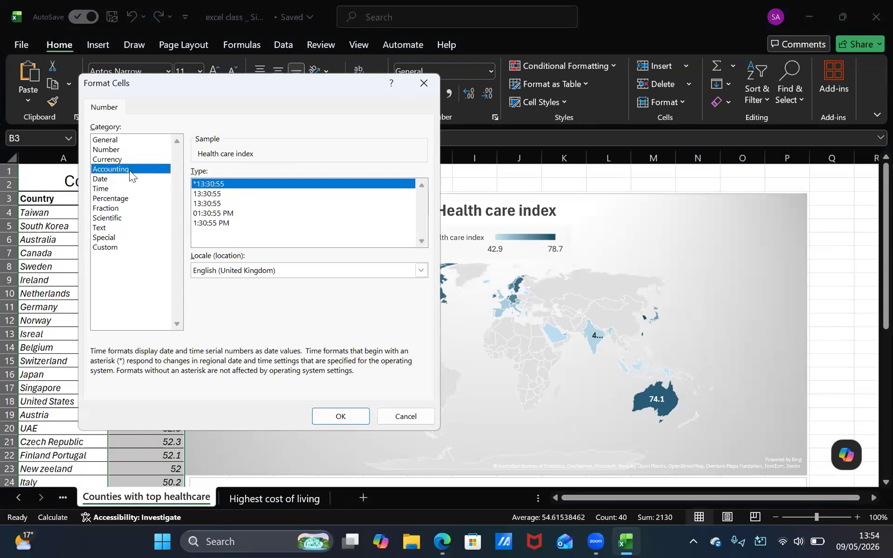
left_click(131, 179)
left_click(133, 161)
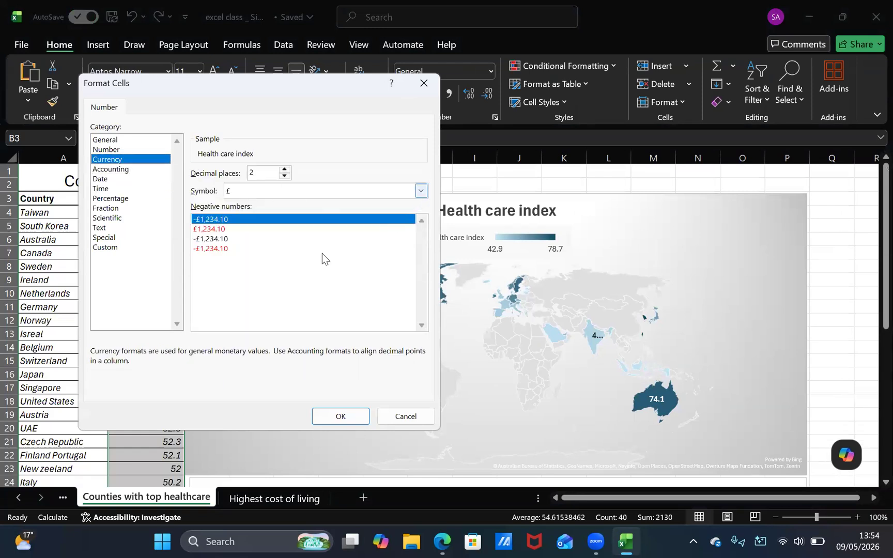
left_click(421, 191)
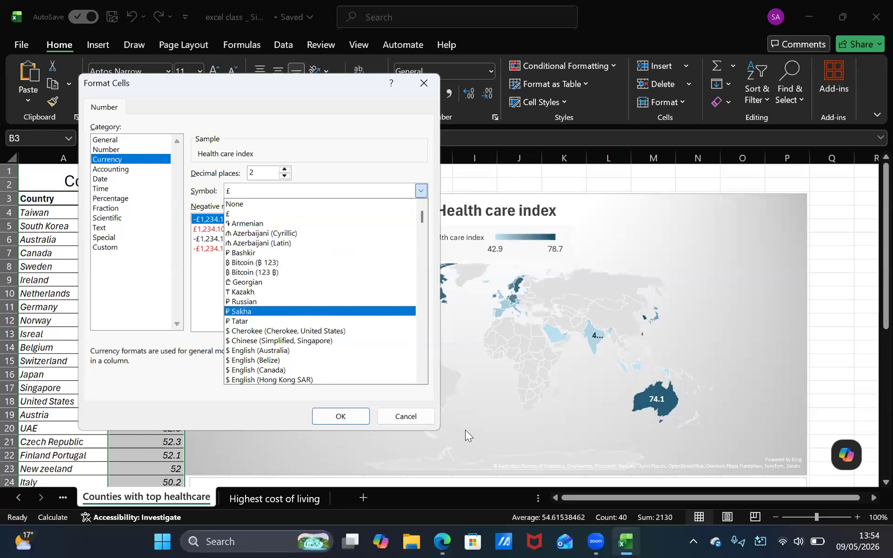
left_click(211, 305)
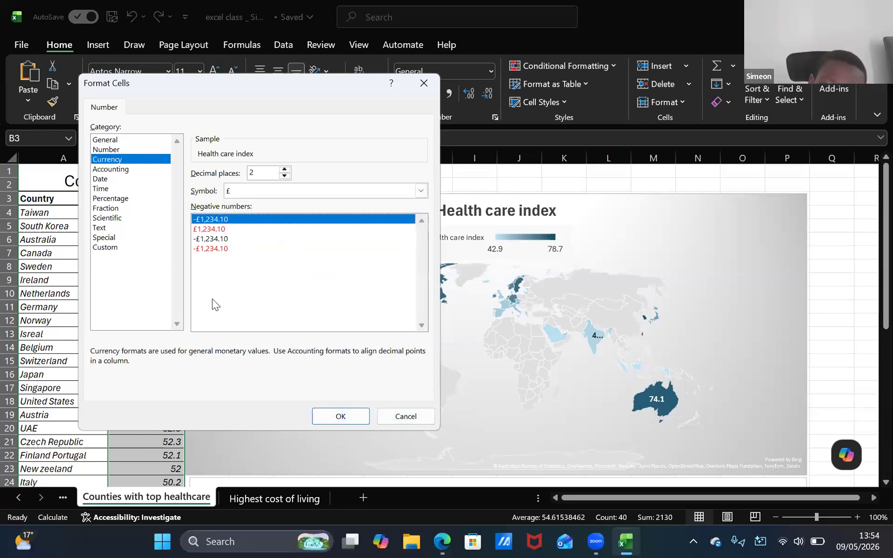
Compare the other number format categories for column B, such as percentage, text, number, general, accounting and date
left_click(127, 199)
left_click(126, 189)
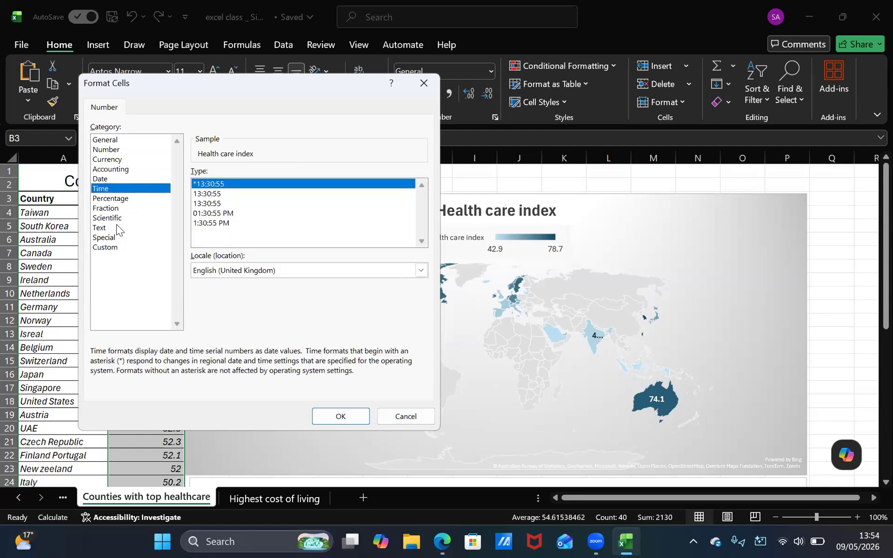
left_click(119, 227)
left_click(120, 149)
left_click(121, 139)
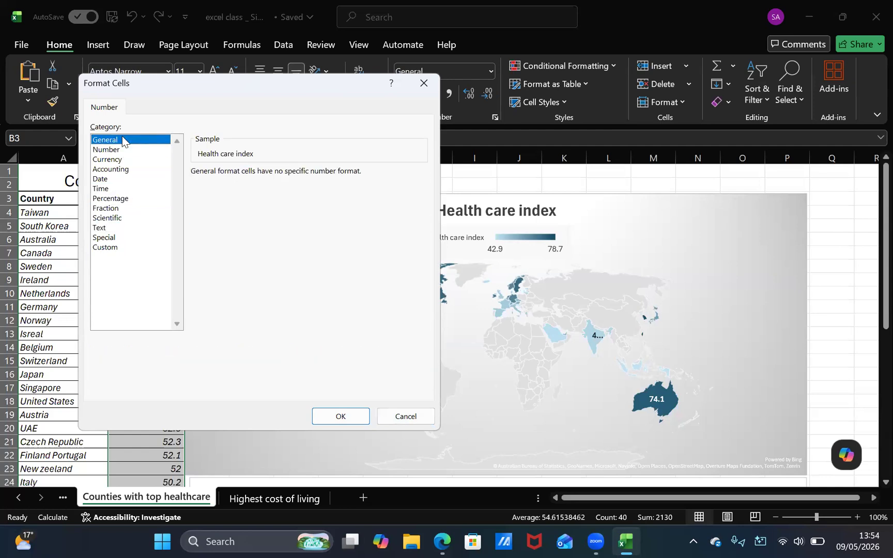
left_click(120, 160)
left_click(127, 170)
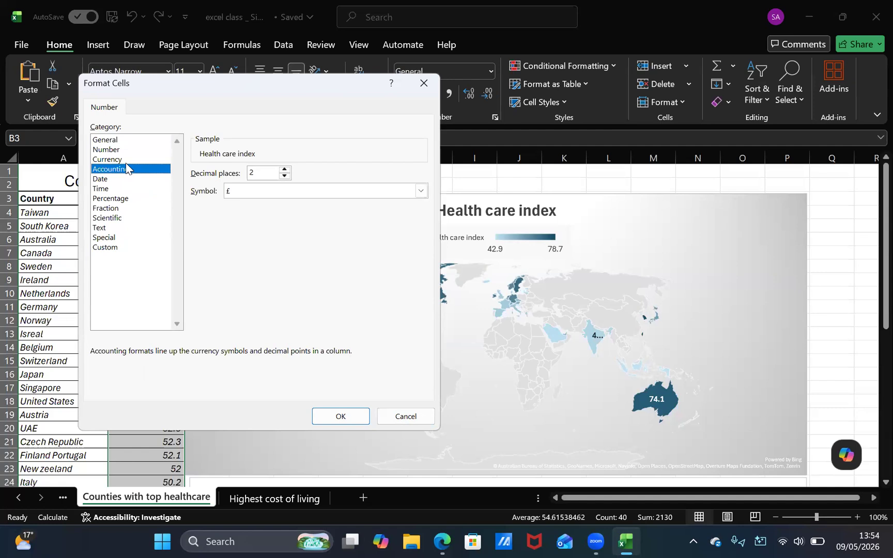
left_click(121, 160)
left_click(124, 179)
left_click(124, 169)
left_click(123, 180)
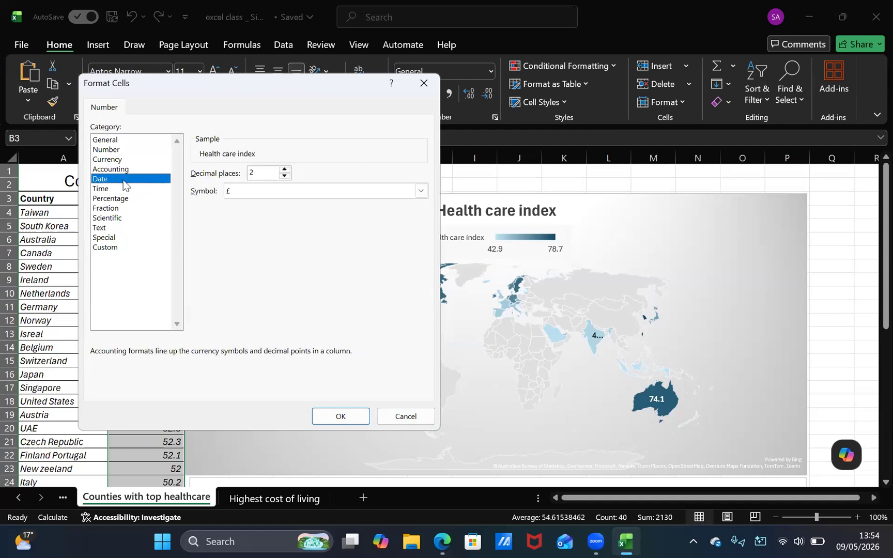
left_click(123, 170)
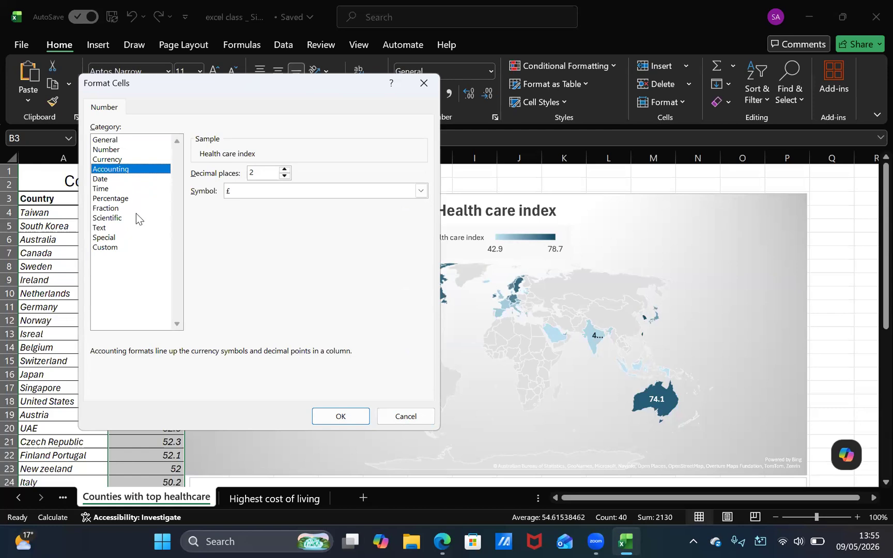
Format column B as Number with 2 decimal places and the 1000 separator
left_click(130, 155)
left_click(129, 151)
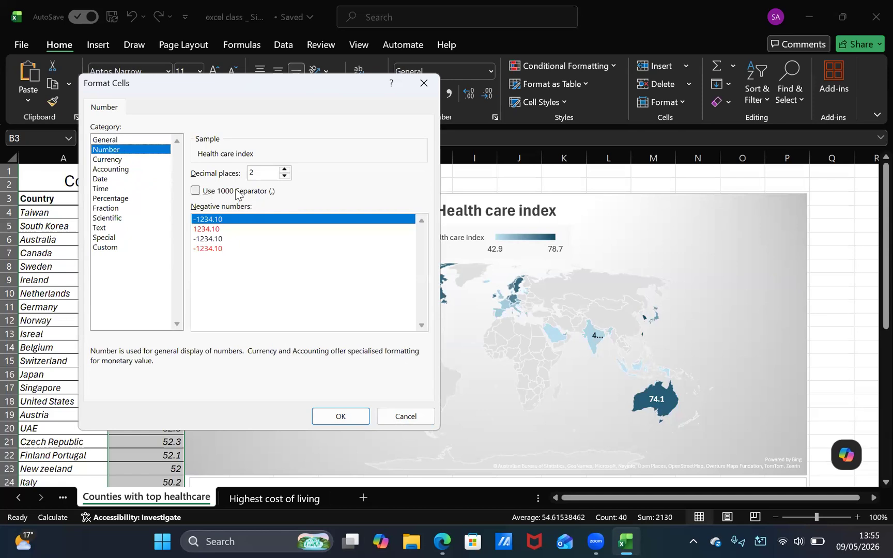
left_click(236, 192)
left_click(195, 194)
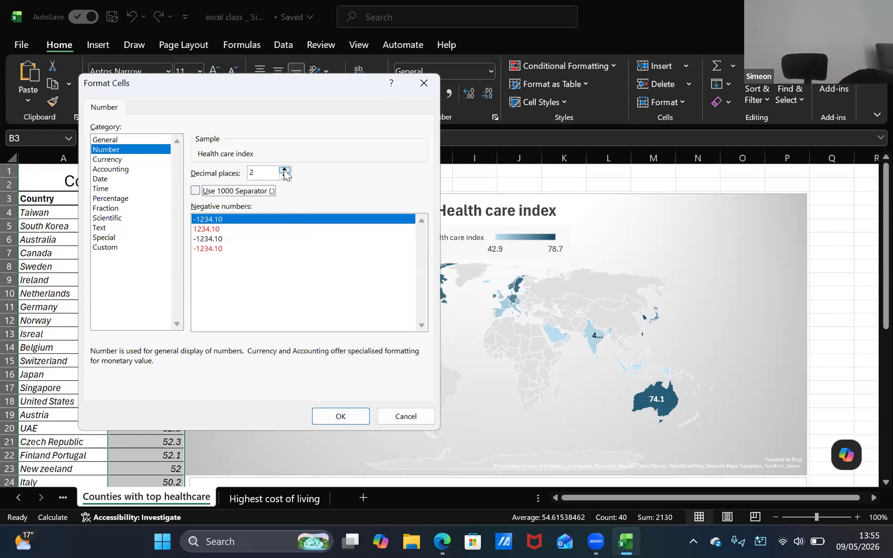
key("alt+u")
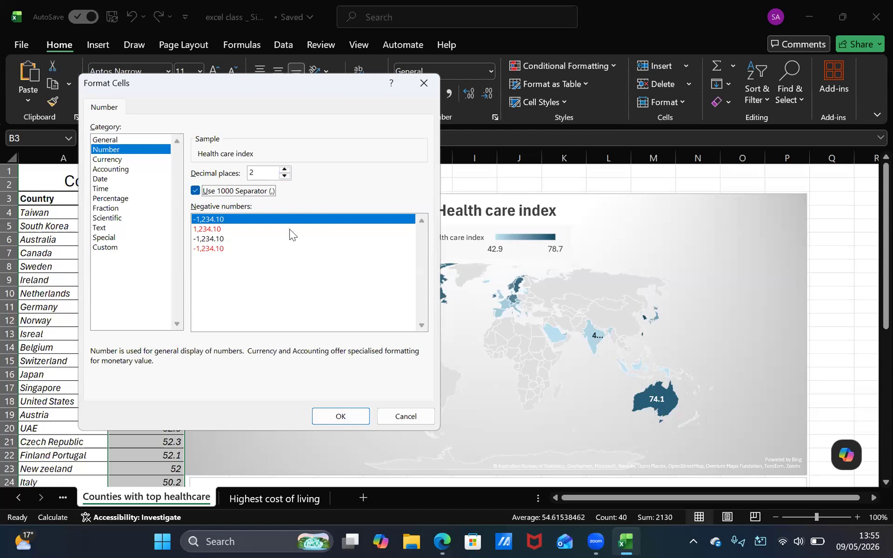
left_click(343, 417)
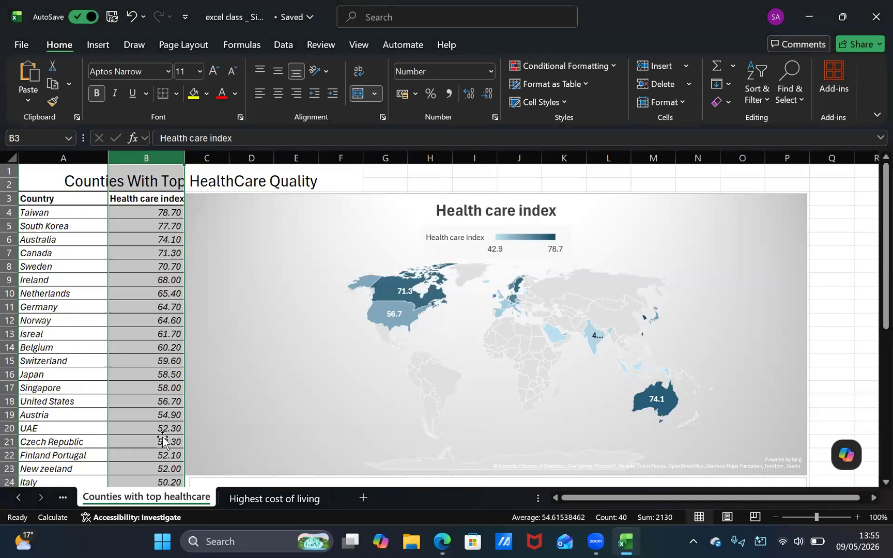
Widen the map chart to the end of column T and close the plot area formatting settings
left_click(816, 281)
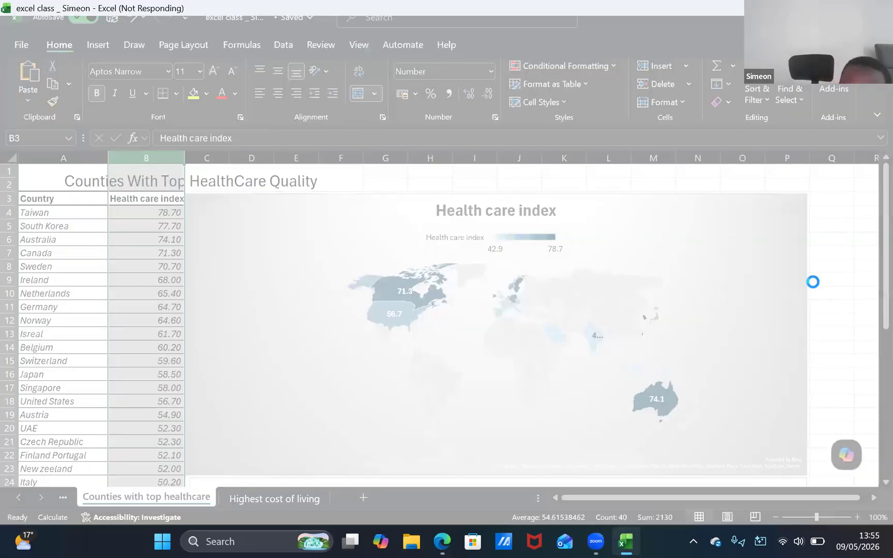
left_click(703, 289)
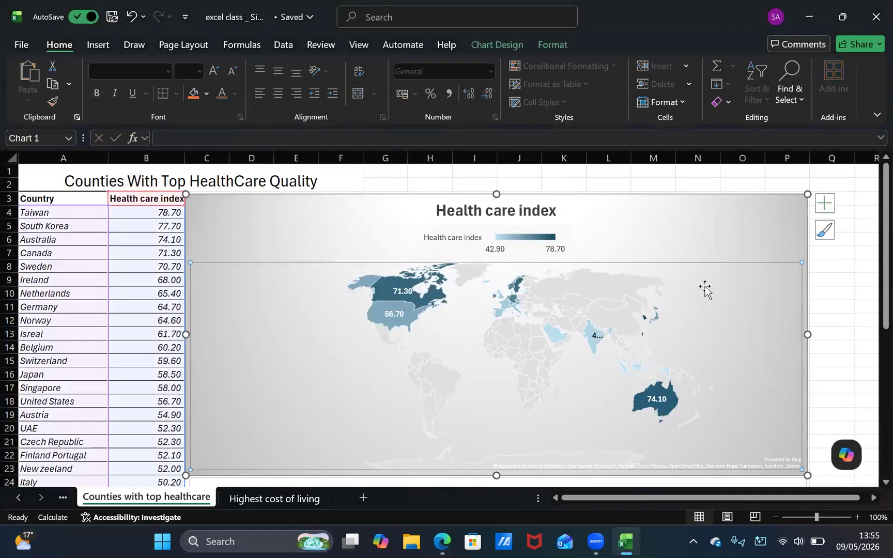
scroll(818, 475, "down", 3)
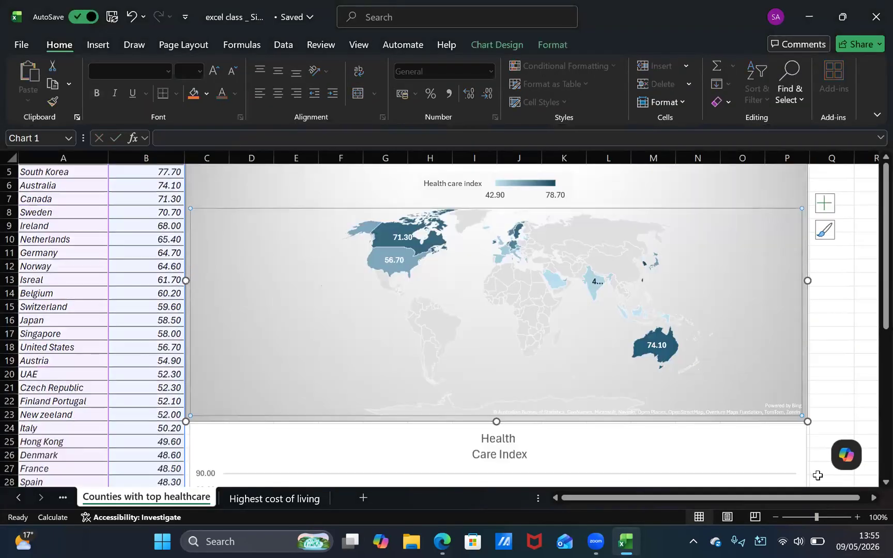
mouse_move(807, 380)
left_mouse_down()
mouse_move(881, 381)
mouse_move(813, 378)
mouse_move(821, 378)
left_mouse_up()
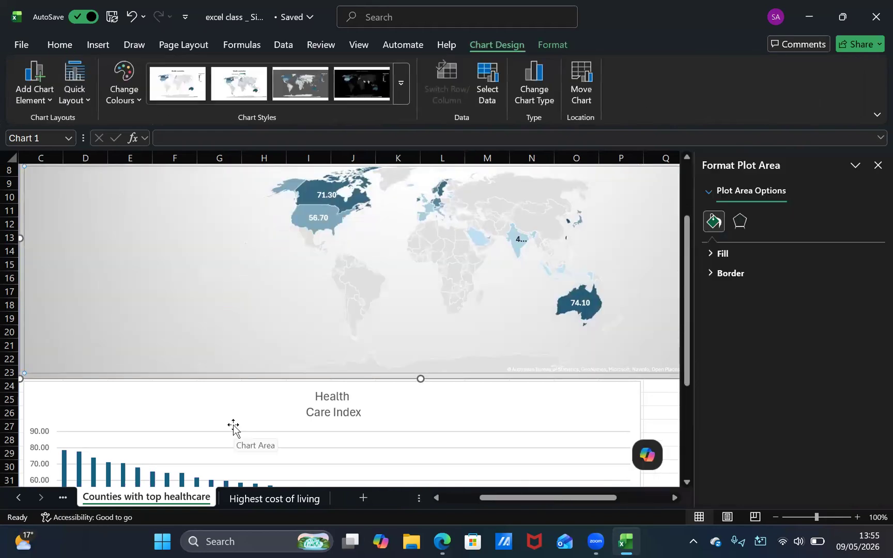
left_click(878, 166)
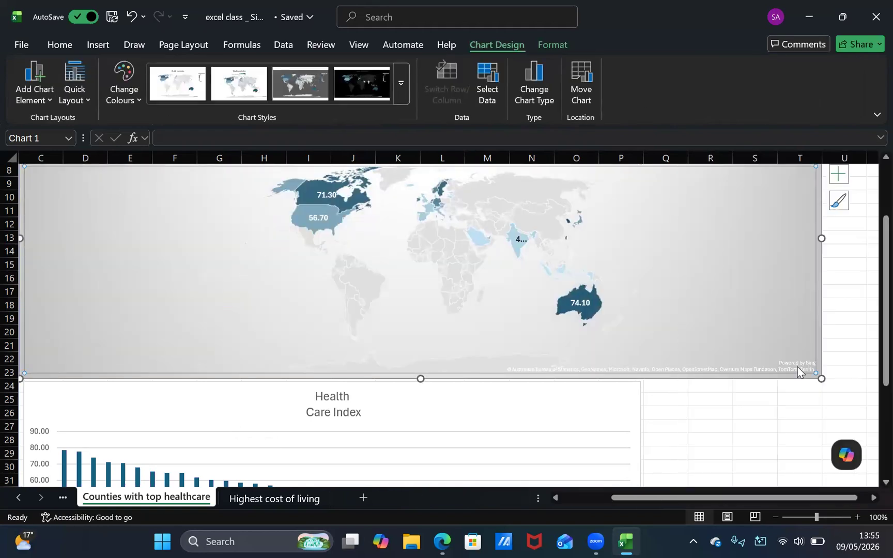
Narrow the map chart to the end of column P so it lines up with the column chart below
left_click_drag(821, 376, 639, 376)
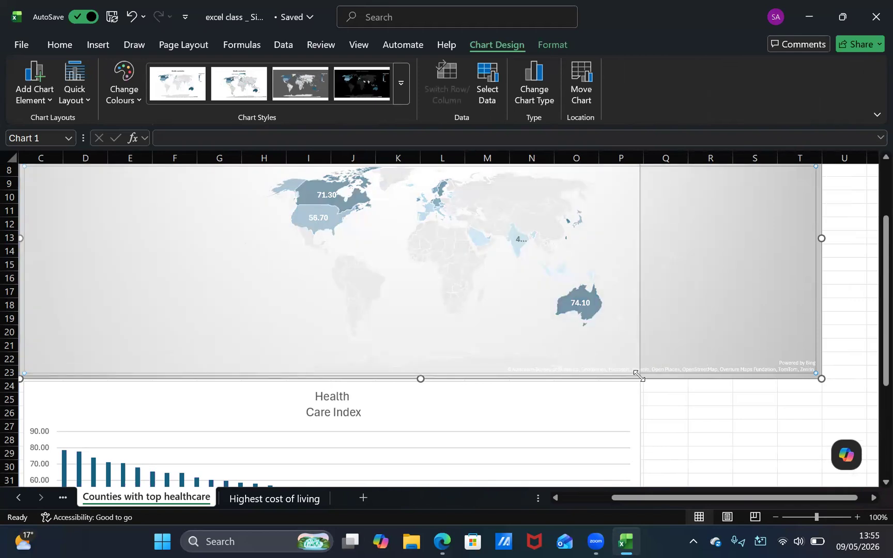
left_click_drag(639, 375, 640, 377)
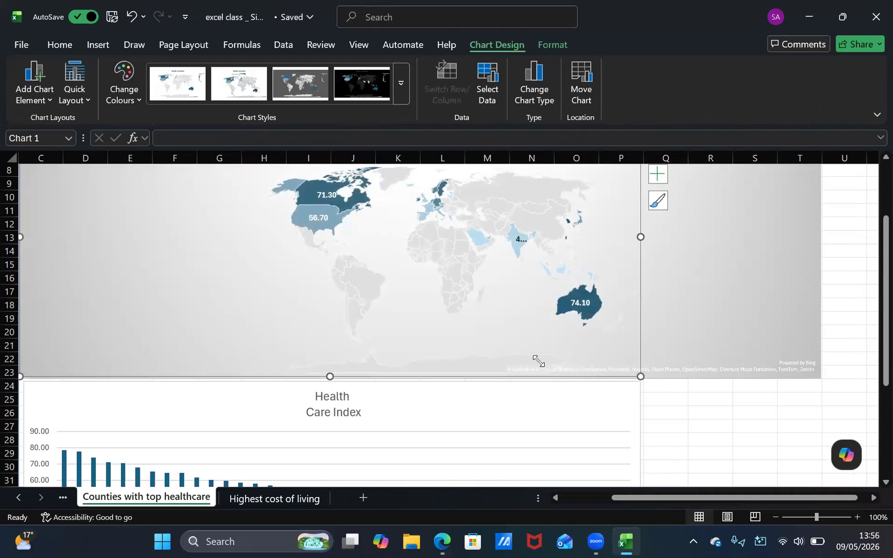
scroll(536, 362, "left", 1)
scroll(537, 361, "left", 2)
scroll(537, 361, "down", 2)
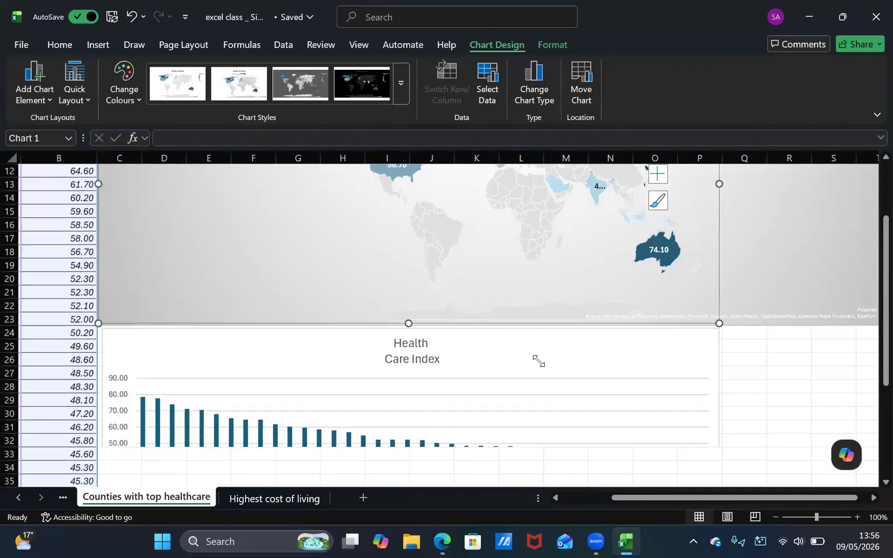
scroll(538, 362, "up", 4)
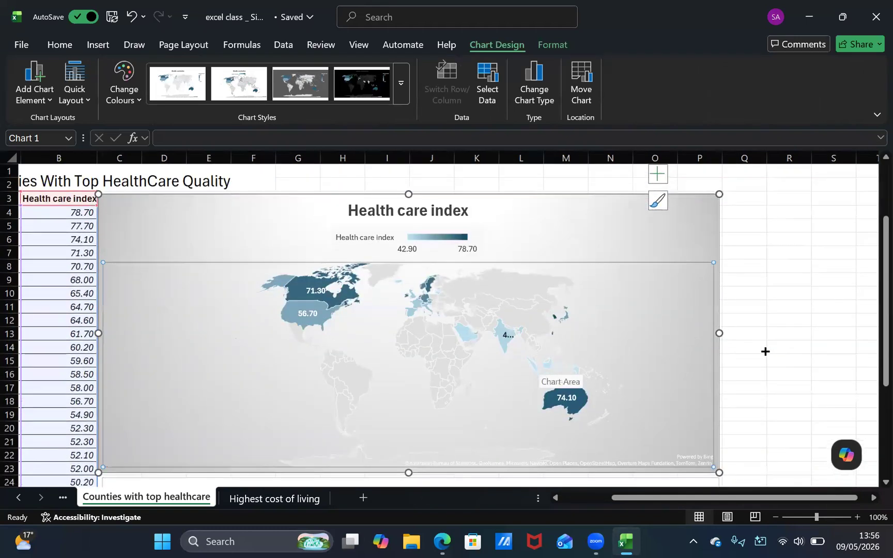
Deselect the map chart and review how the map and column charts line up beside the data
left_click(764, 353)
scroll(631, 307, "down", 2)
scroll(630, 307, "left", 2)
scroll(631, 307, "down", 5)
scroll(630, 307, "right", 1)
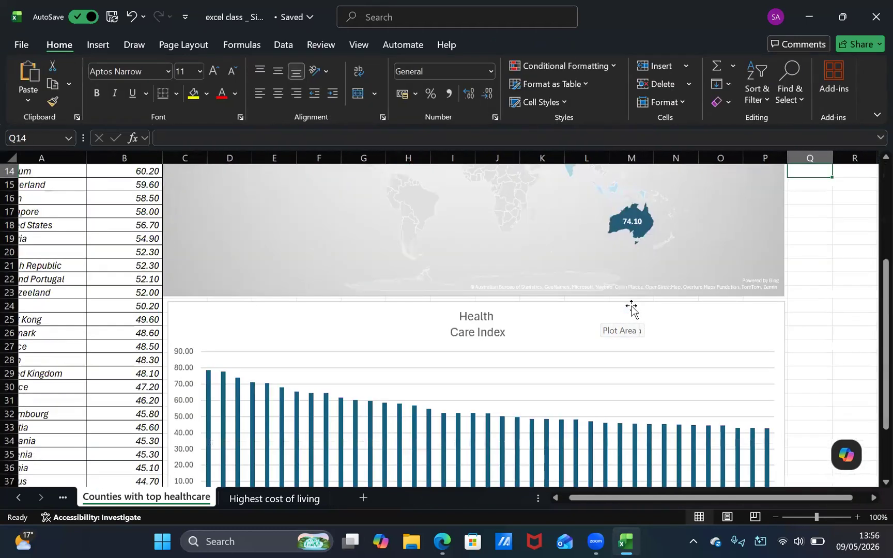
scroll(600, 312, "up", 1)
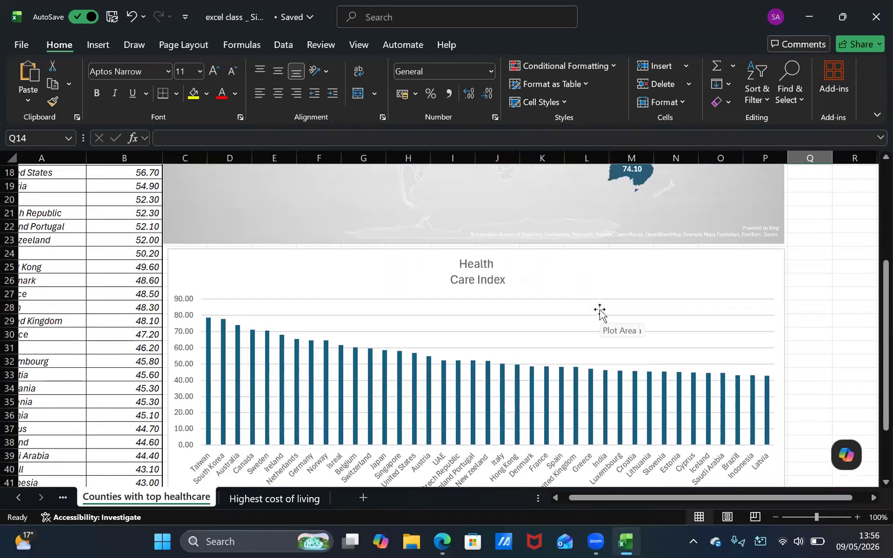
scroll(600, 313, "down", 1)
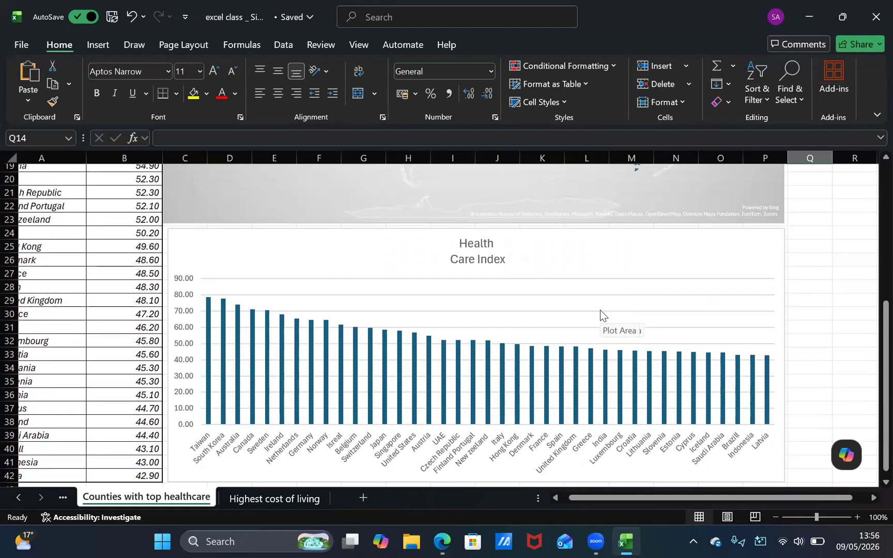
scroll(669, 242, "up", 5)
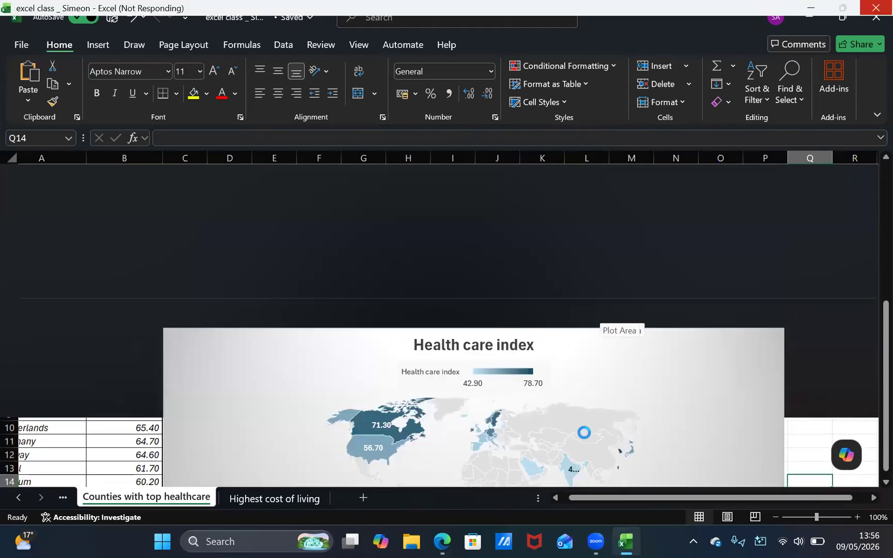
Narrow the map chart to the end of column L and deselect it
left_click(584, 433)
scroll(584, 433, "down", 4)
scroll(584, 433, "up", 5)
scroll(584, 433, "down", 5)
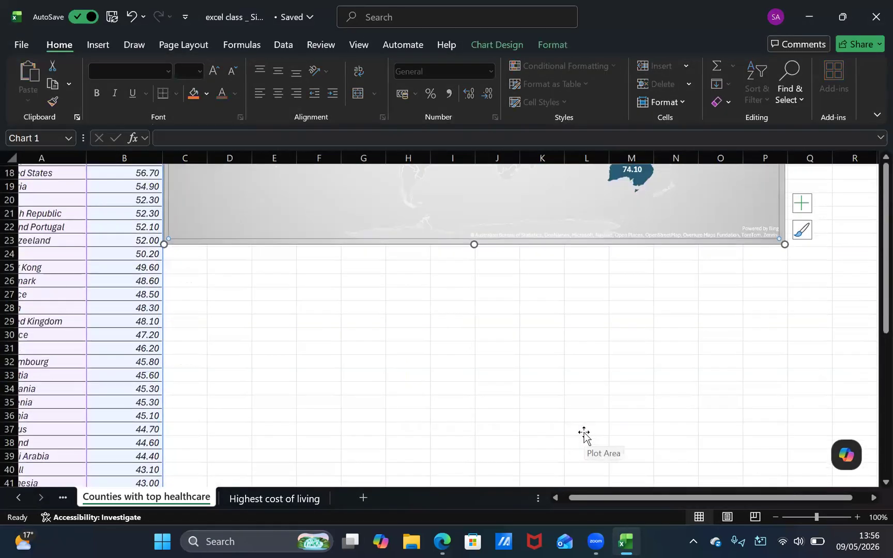
left_click_drag(780, 231, 612, 240)
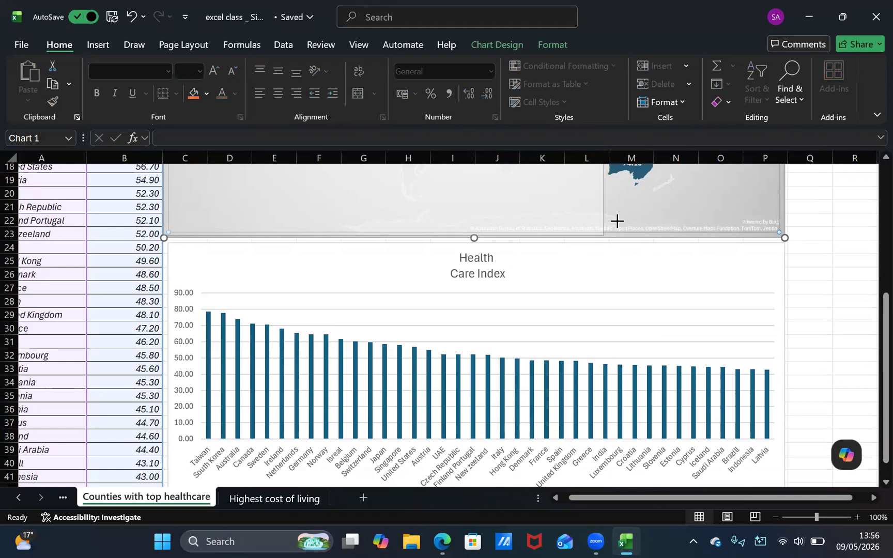
scroll(617, 221, "up", 4)
left_click_drag(617, 220, 618, 220)
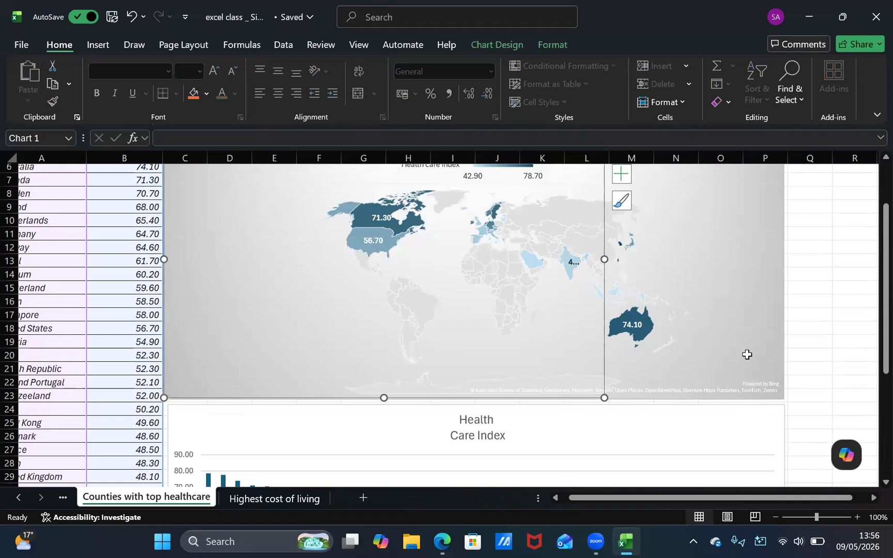
left_click(729, 323)
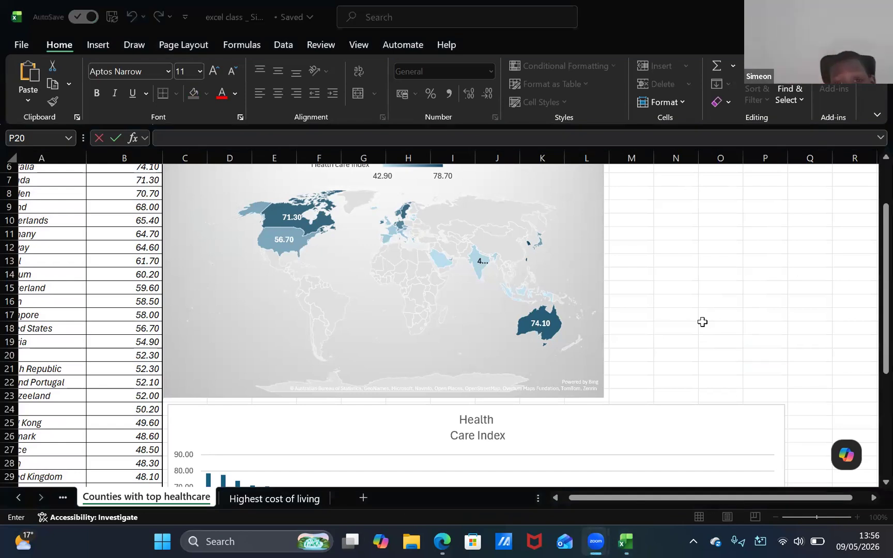
Review the country table and the column chart, inspecting the value of the Finland Portugal column
scroll(328, 319, "down", 2)
scroll(327, 320, "left", 3)
scroll(328, 319, "up", 5)
scroll(328, 320, "left", 2)
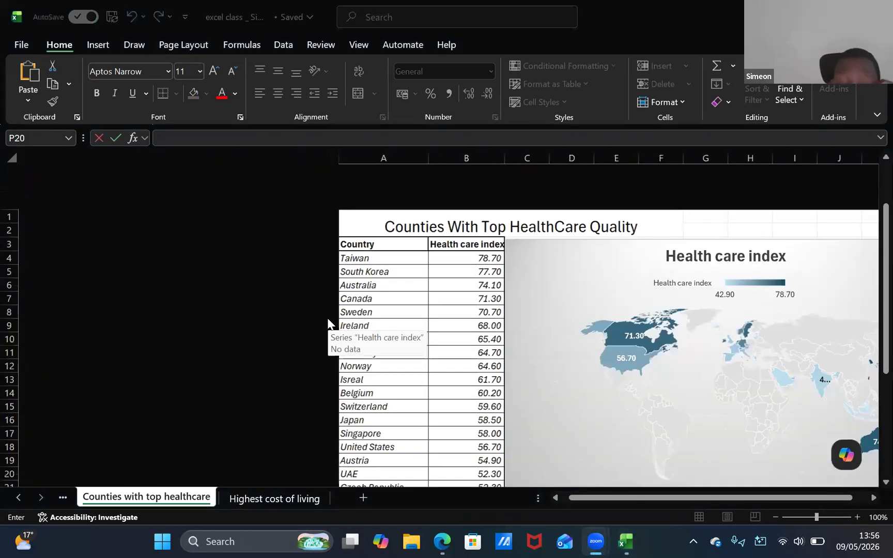
scroll(328, 320, "right", 5)
scroll(495, 362, "down", 1)
scroll(496, 359, "down", 5)
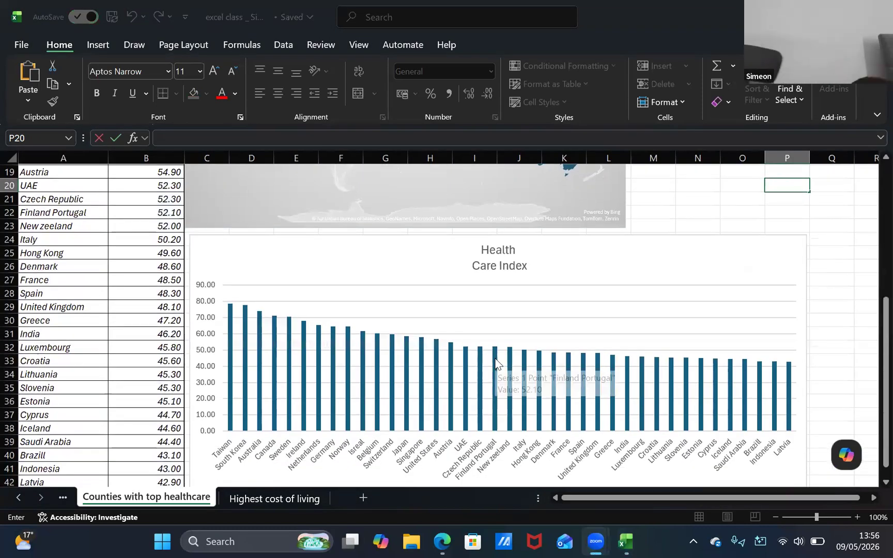
mouse_move(496, 362)
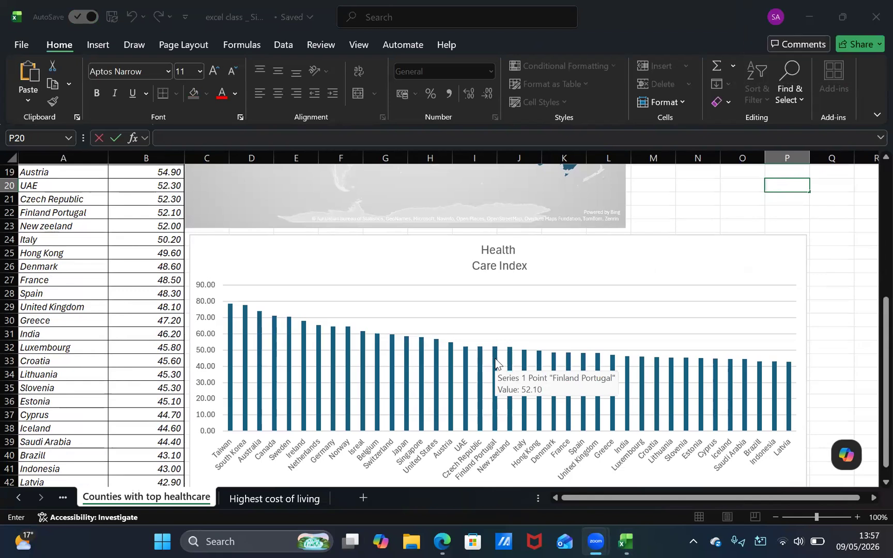
Inspect the health care index values of individual countries on the map chart
scroll(496, 361, "up", 6)
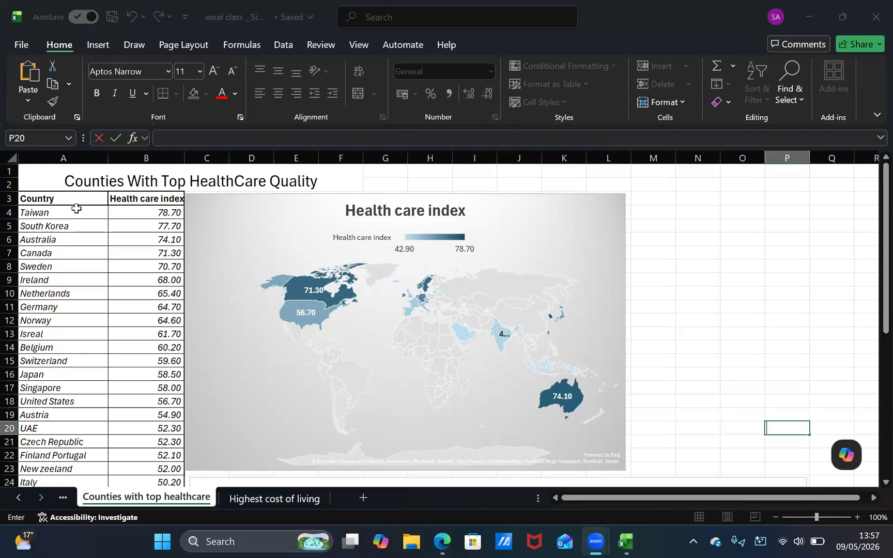
key("XF86AudioRaiseVolume")
mouse_move(562, 310)
mouse_move(451, 336)
mouse_move(521, 322)
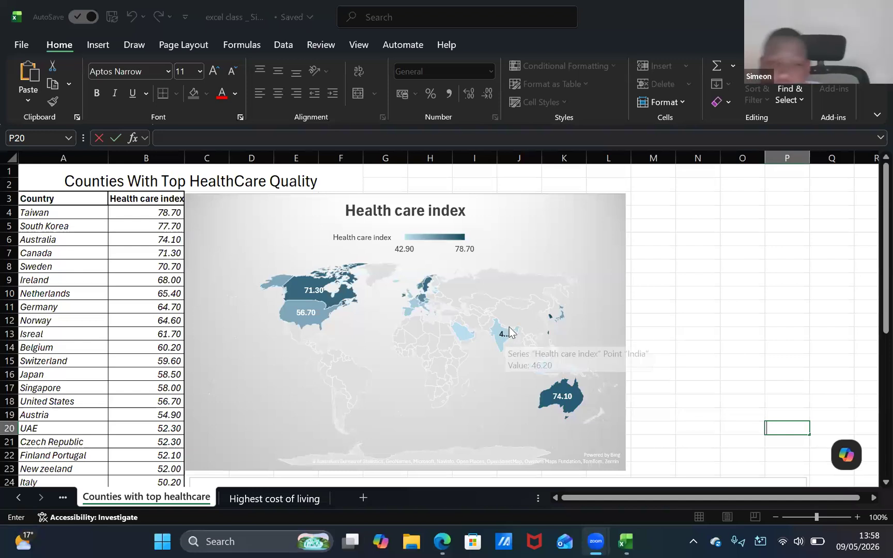
Examine the country data on the map chart and the column chart below it, and end the editing of cell P20
scroll(469, 300, "down", 2)
scroll(470, 299, "up", 2)
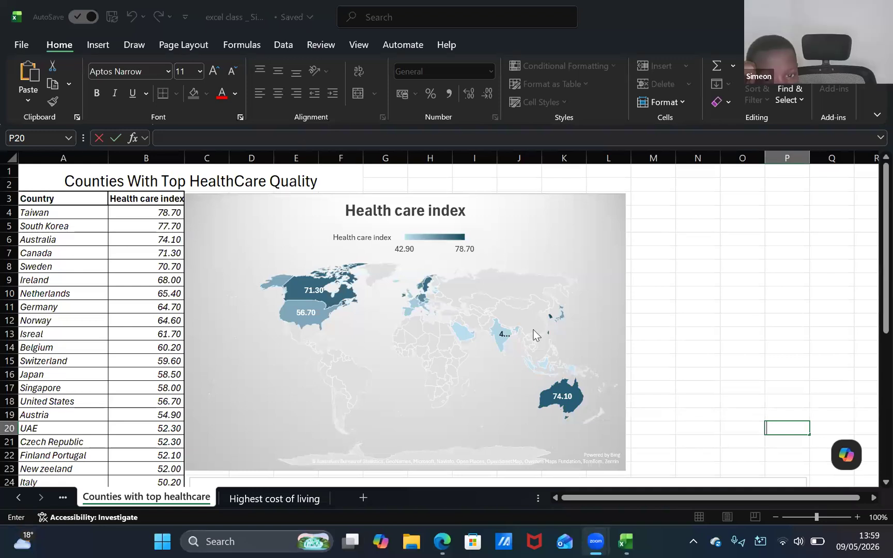
scroll(535, 335, "down", 3)
scroll(540, 317, "up", 1)
scroll(539, 317, "right", 1)
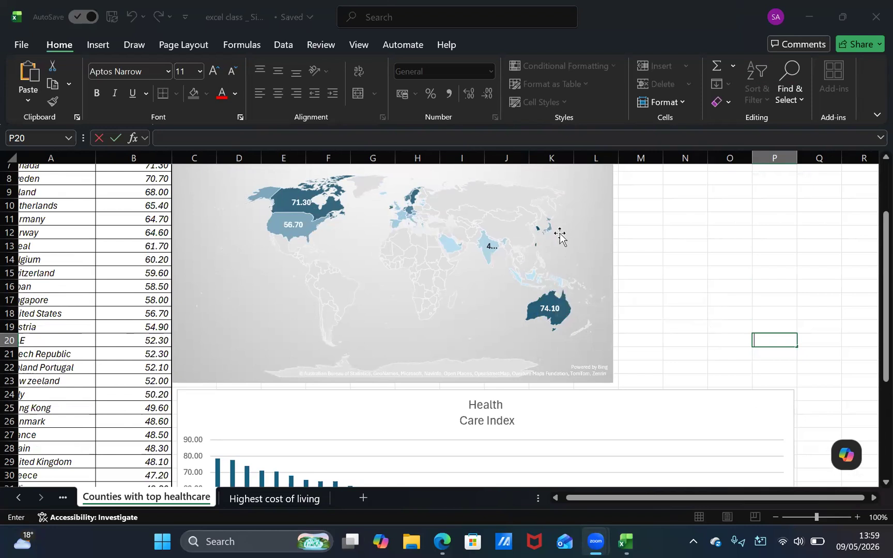
mouse_move(546, 232)
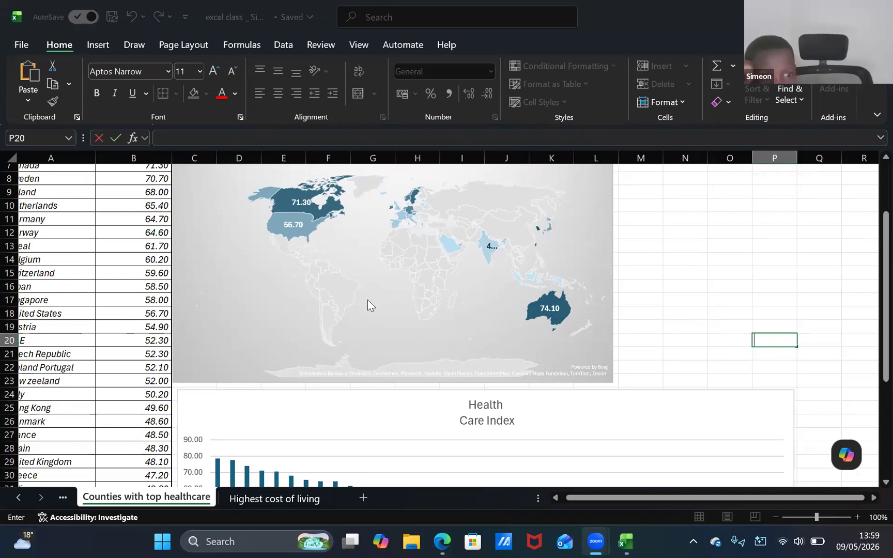
scroll(368, 300, "up", 2)
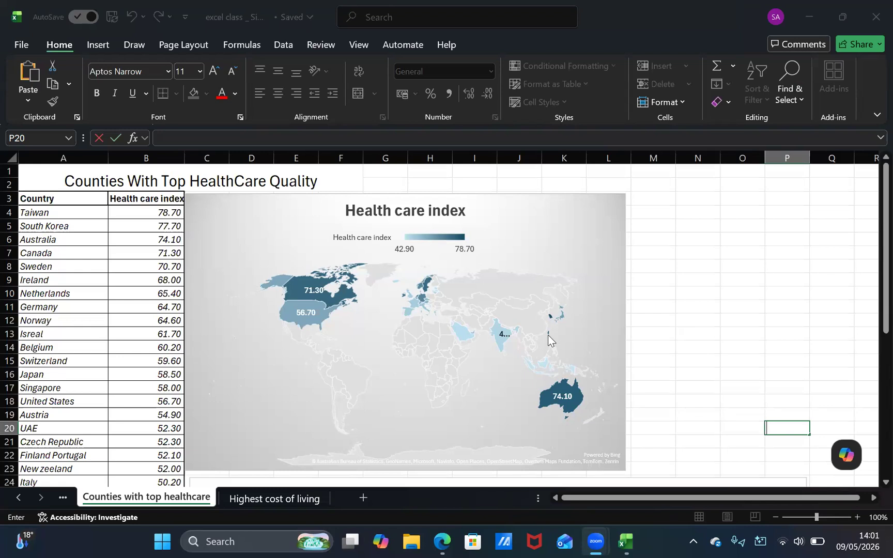
key("XF86MonBrightnessUp")
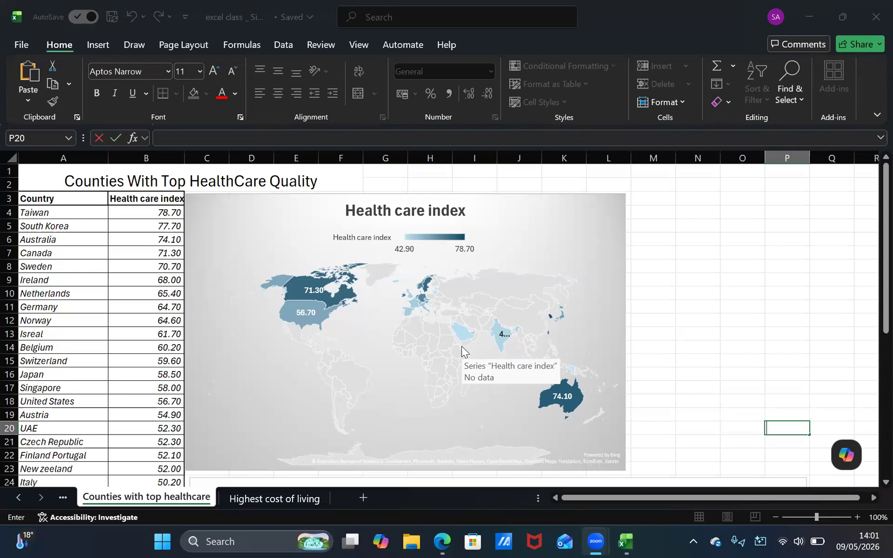
mouse_move(458, 331)
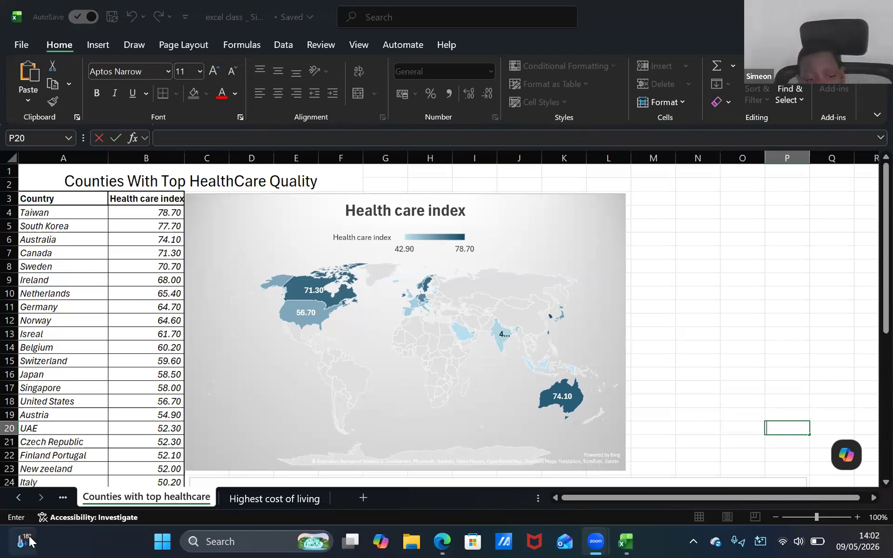
mouse_move(29, 540)
left_click(722, 322)
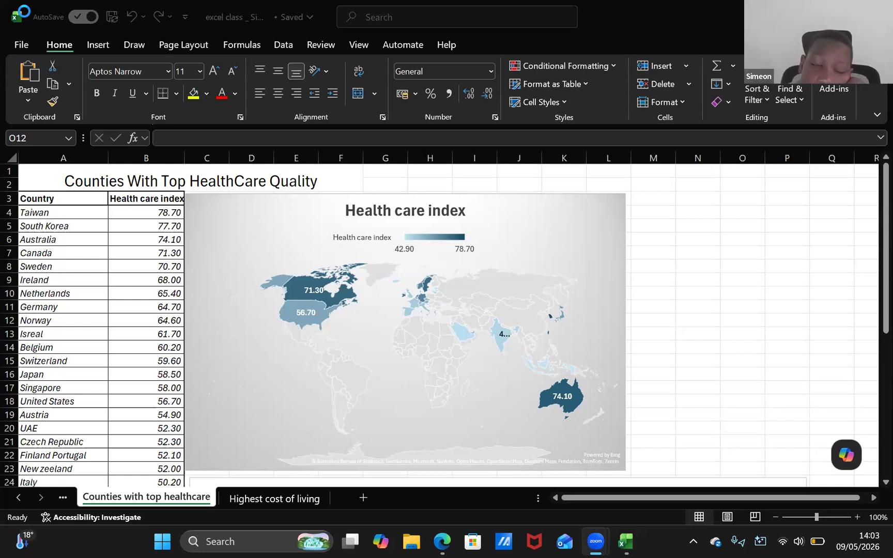
left_click(294, 128)
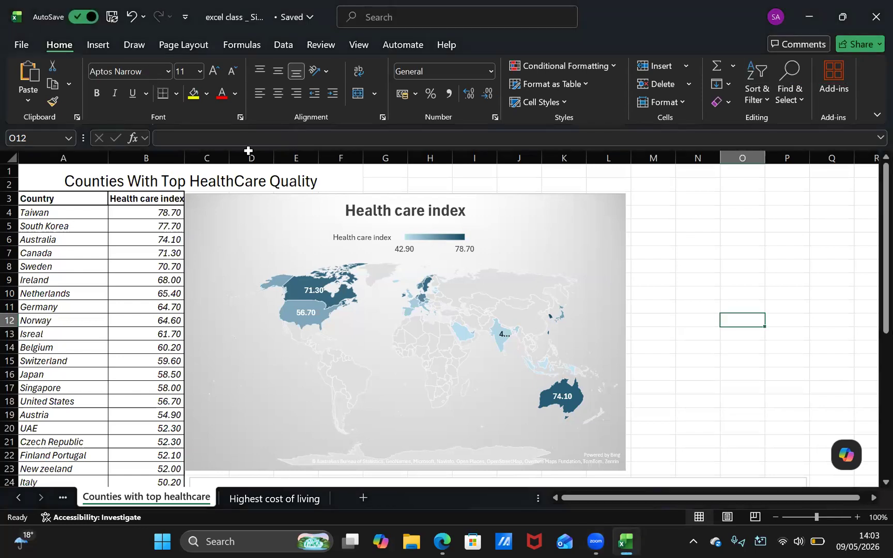
left_click(163, 172)
left_click(437, 175)
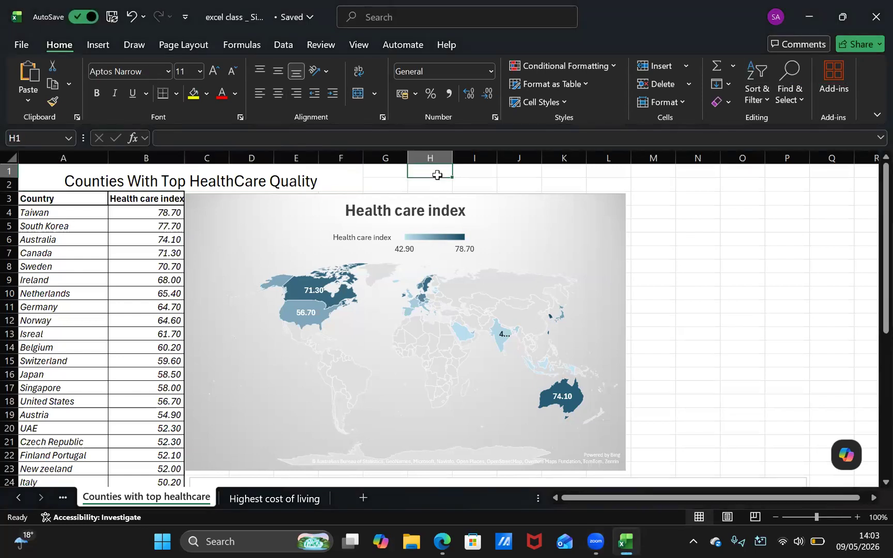
left_click(632, 247)
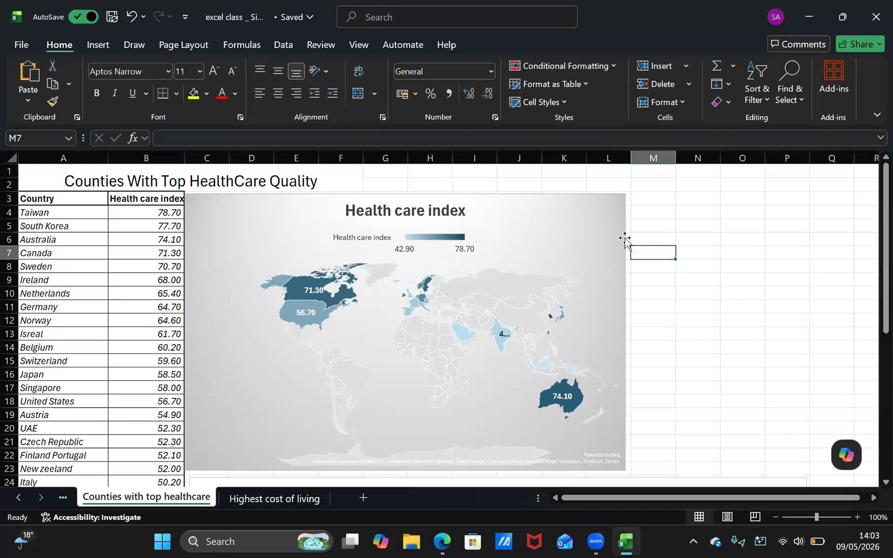
left_click(621, 195)
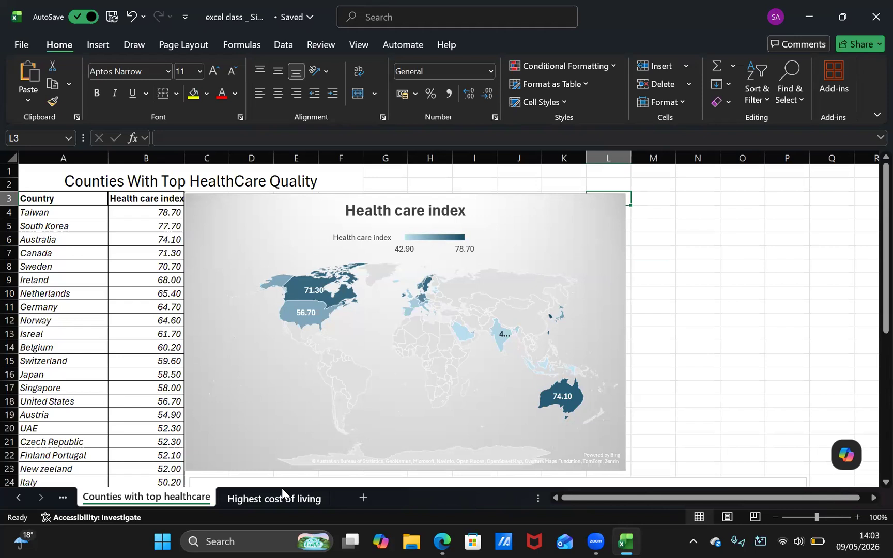
left_click(196, 468)
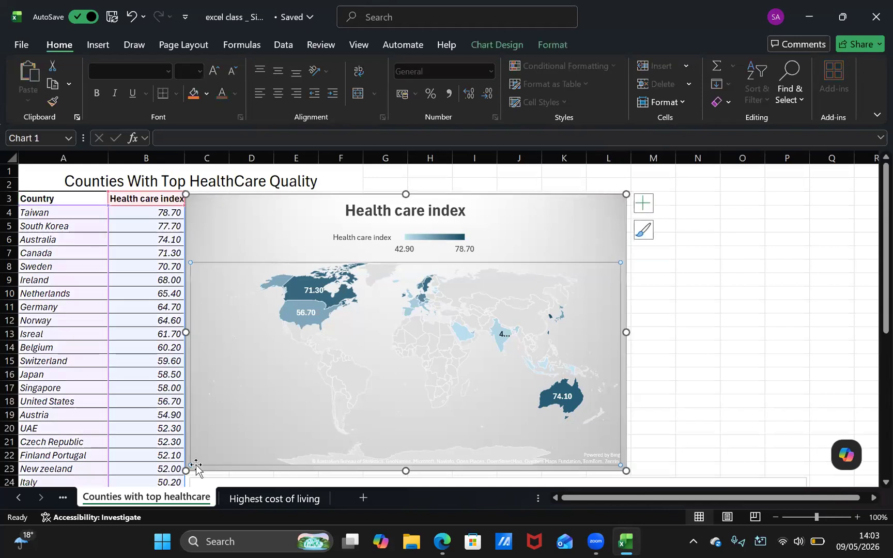
left_click(738, 377)
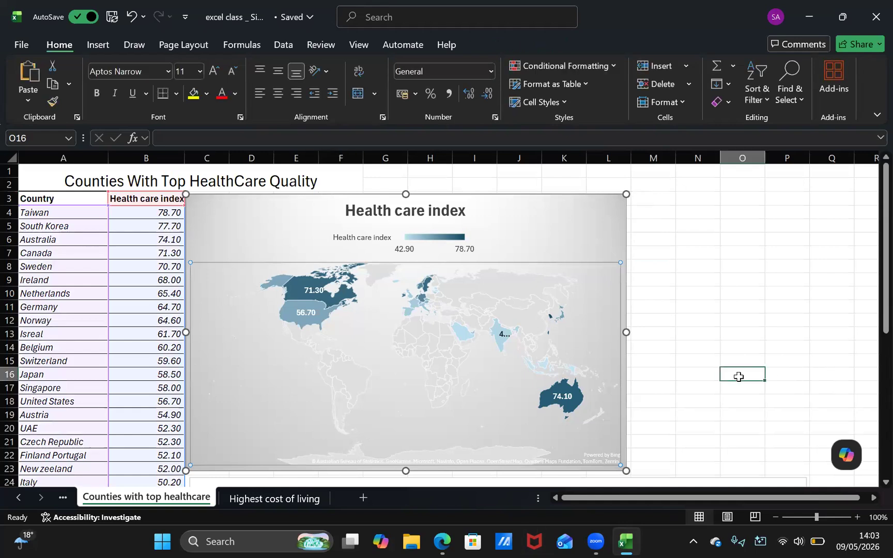
left_click(519, 323)
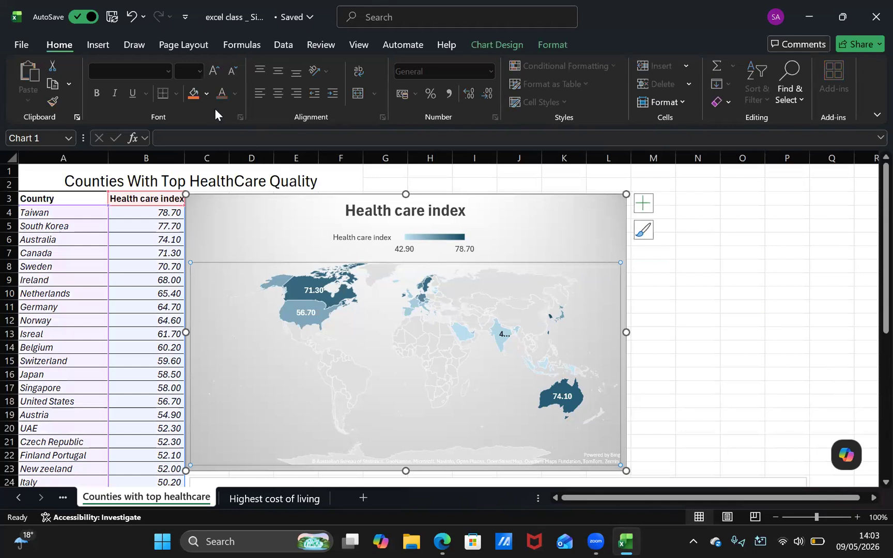
left_click(206, 94)
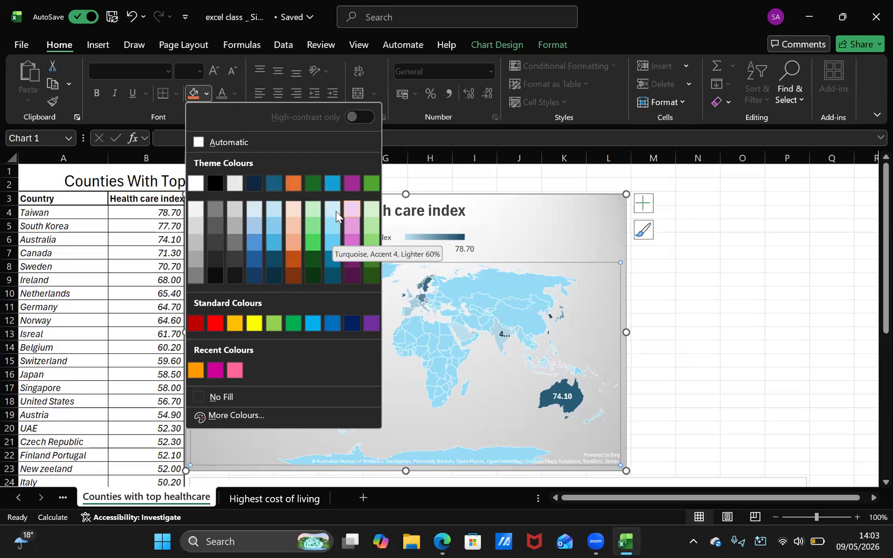
left_click(394, 101)
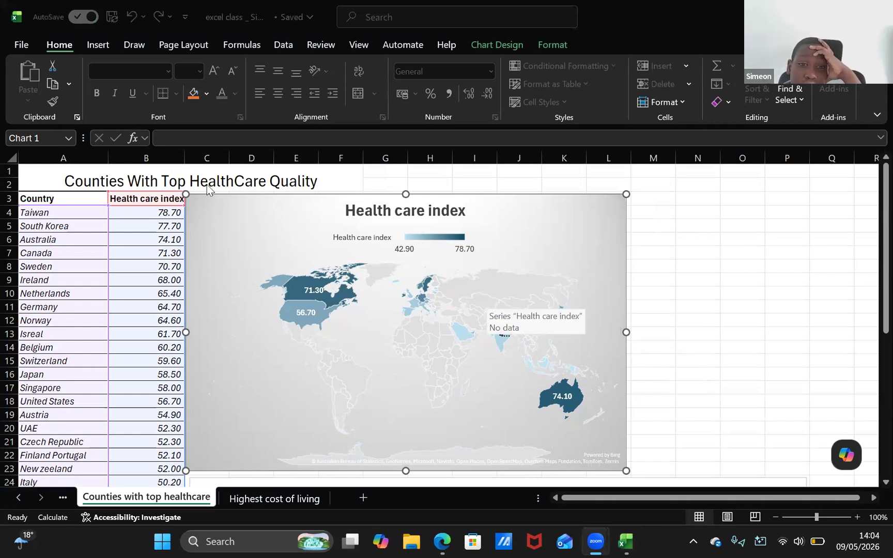
left_click(596, 273)
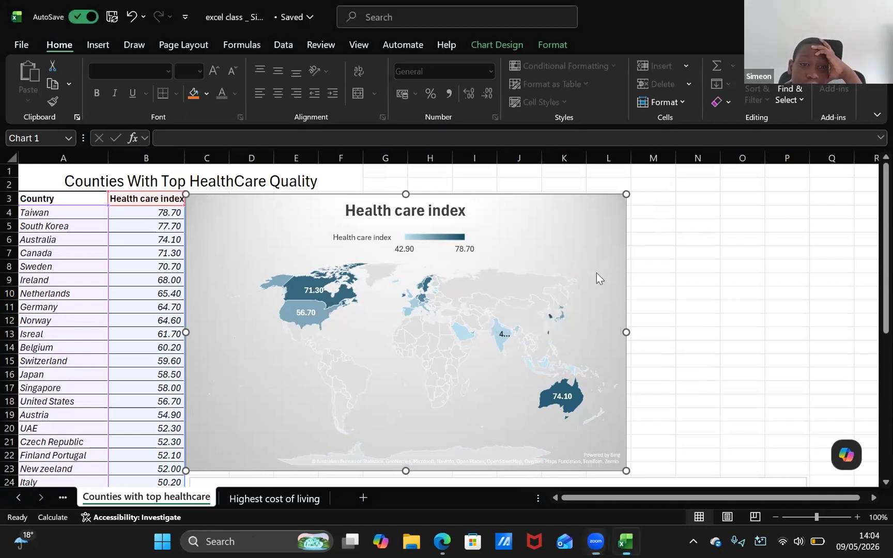
left_click(666, 317)
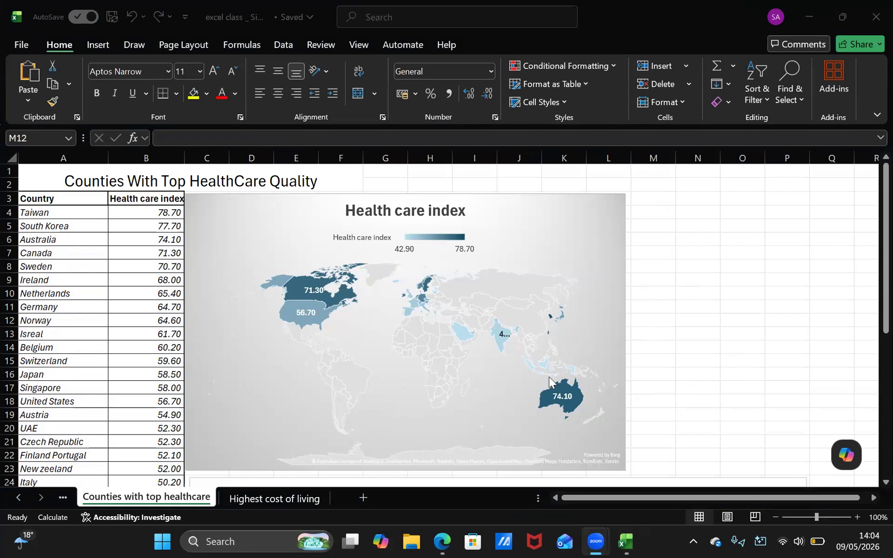
Review the map chart, the country table and the column chart down the worksheet, returning to the title row
mouse_move(291, 283)
scroll(159, 411, "down", 1)
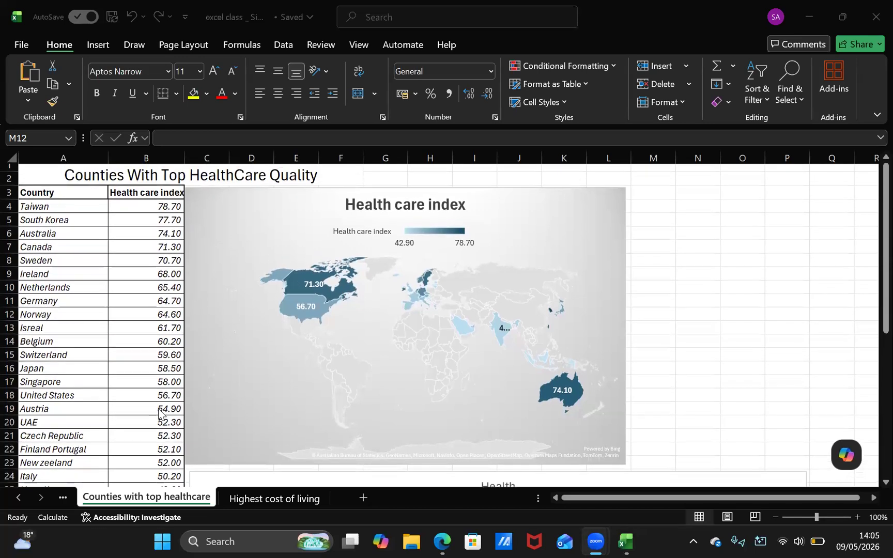
scroll(159, 411, "down", 4)
scroll(159, 411, "down", 3)
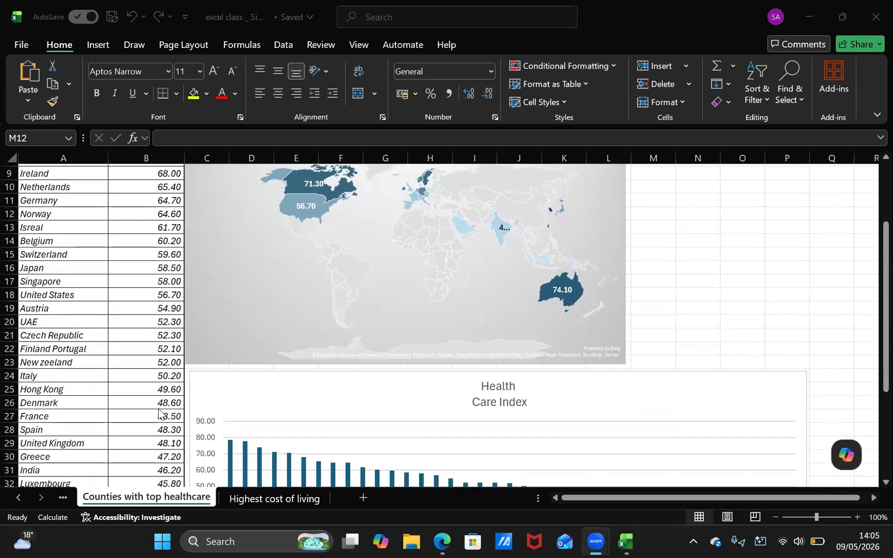
scroll(158, 411, "down", 5)
scroll(158, 411, "up", 13)
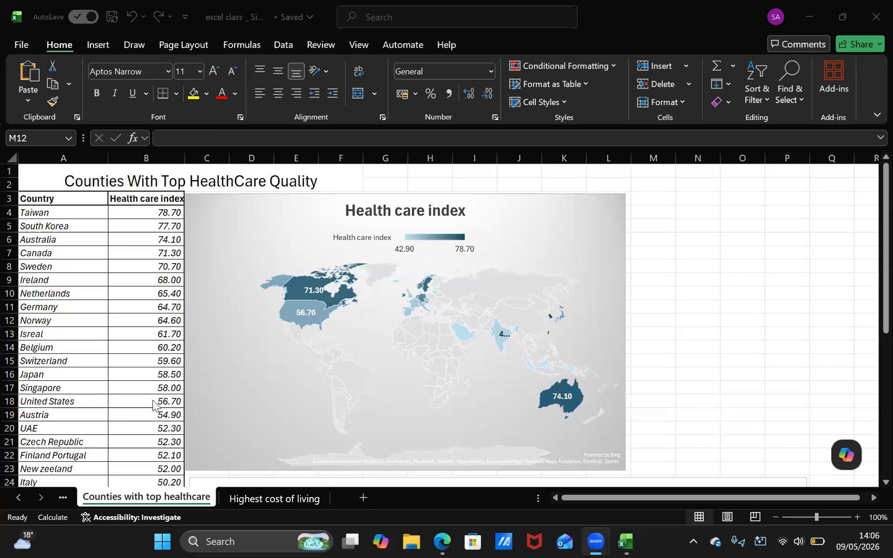
View the workbook's accessibility issues in the Accessibility Assistant and close it
left_click(153, 401)
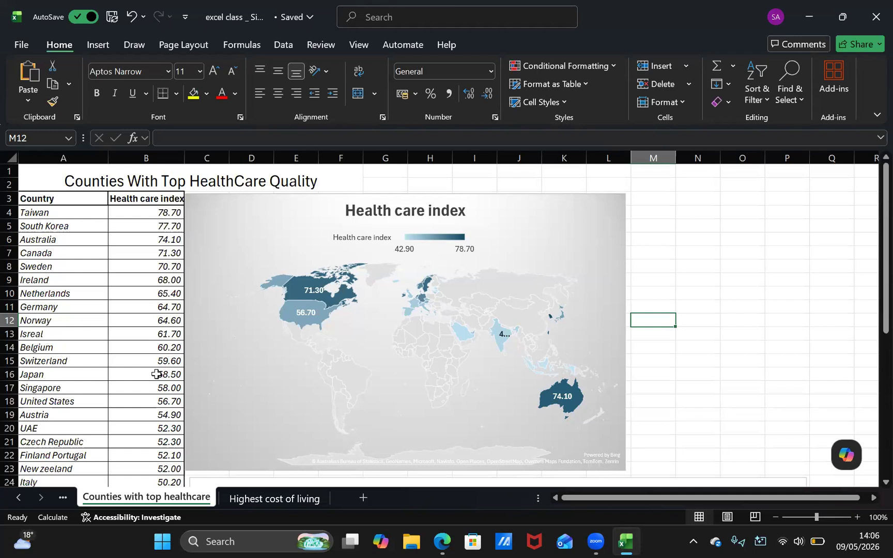
left_click(106, 517)
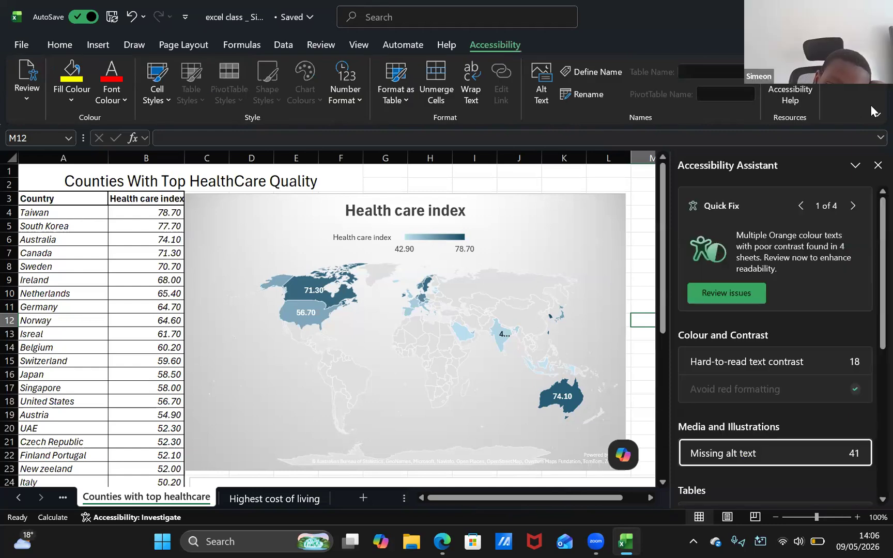
left_click(877, 166)
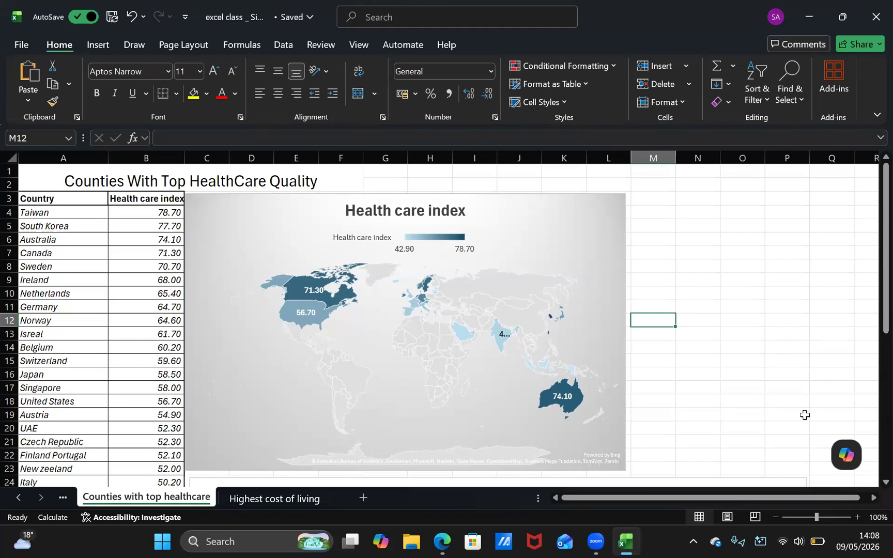
Check the end of the country table, view the Instagram source post of healthcare rankings in Edge, and return to the Excel workbook
scroll(119, 376, "down", 13)
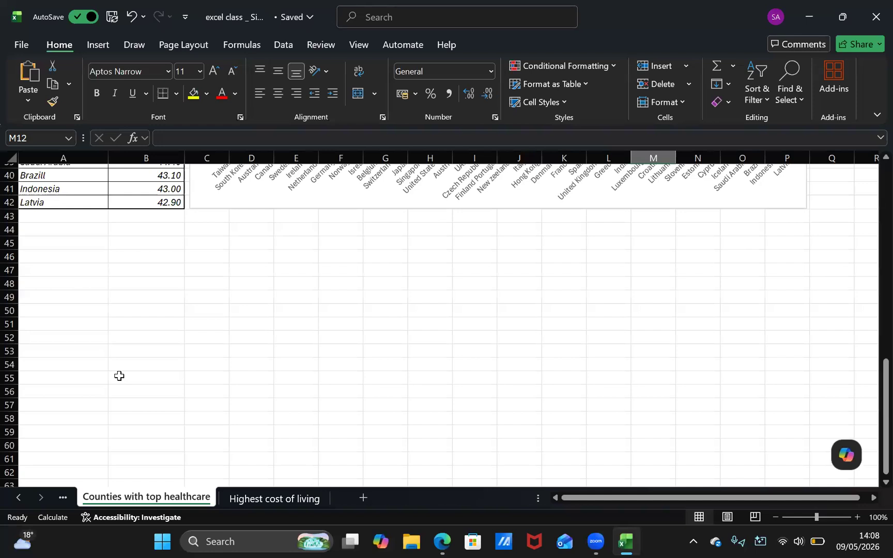
scroll(188, 335, "up", 1)
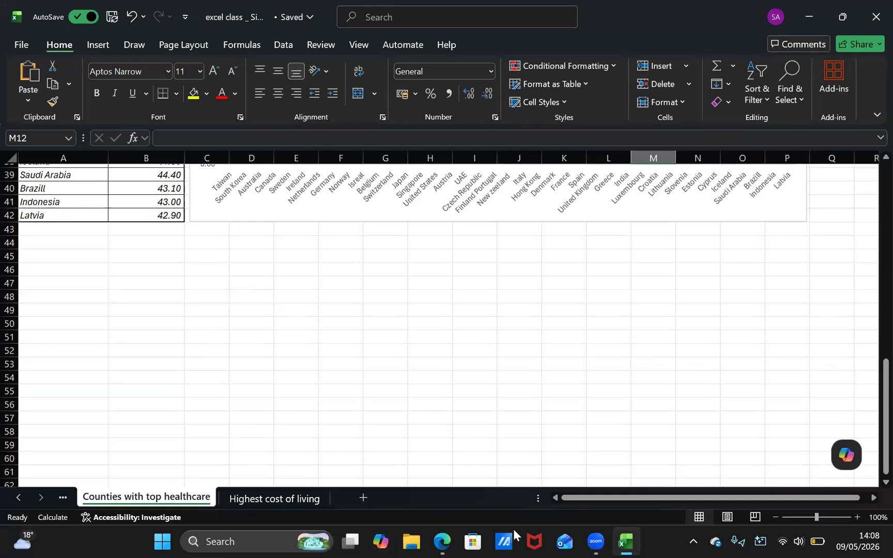
left_click(442, 541)
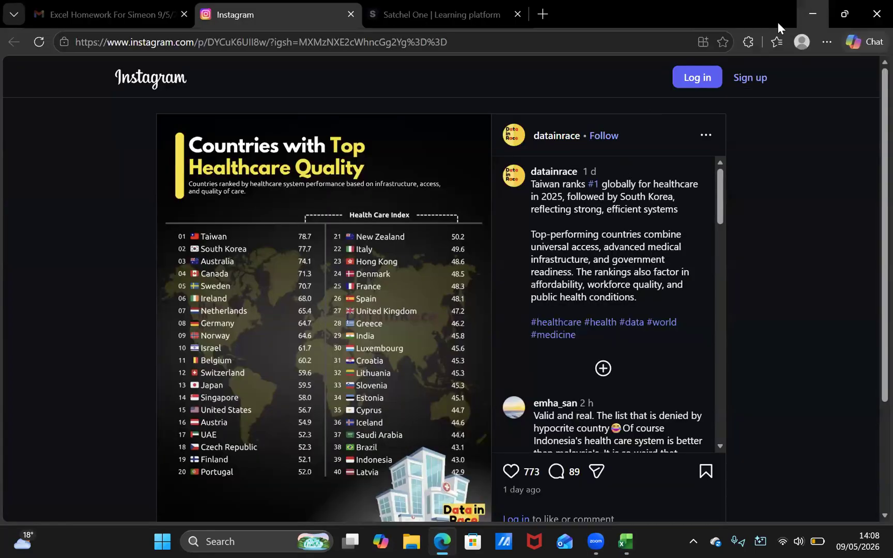
left_click(810, 13)
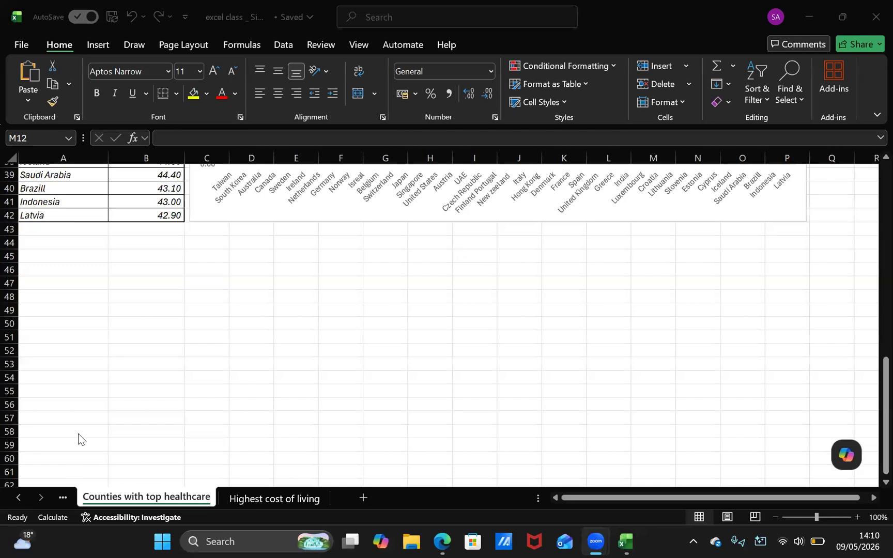
Show the Most Valuable Hotel Chains worksheet and raise the screen brightness
left_click(63, 498)
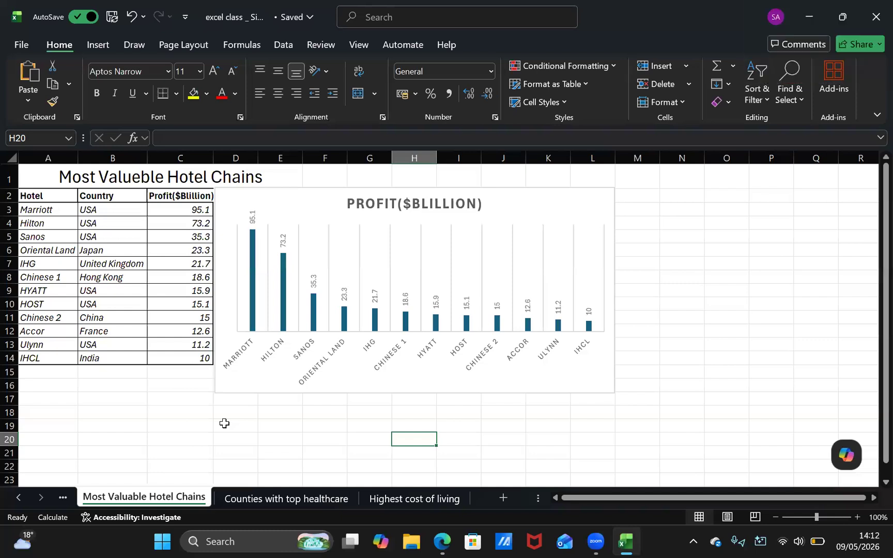
key("XF86AudioRaiseVolume")
key("XF86MonBrightnessUp")
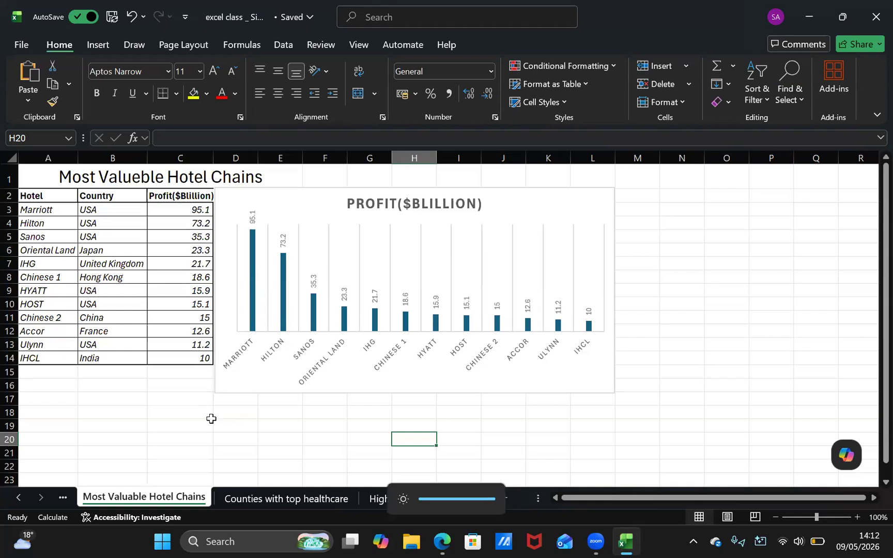
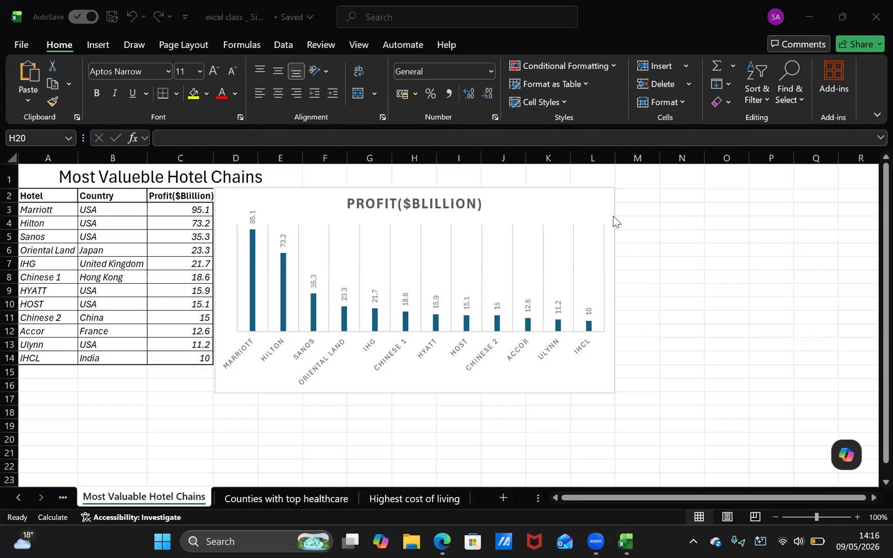
Open the Copilot pane for editing the workbook and close it without entering a request
left_click(842, 465)
left_click(843, 447)
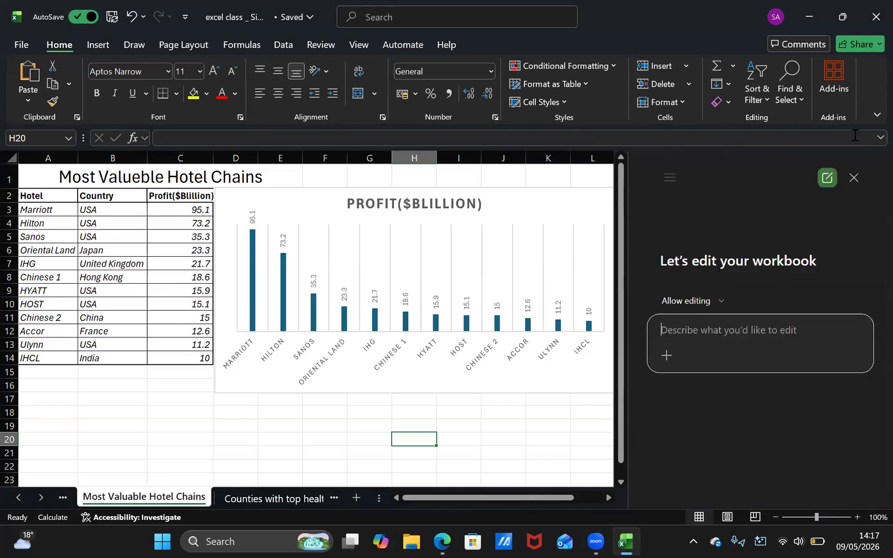
left_click(853, 177)
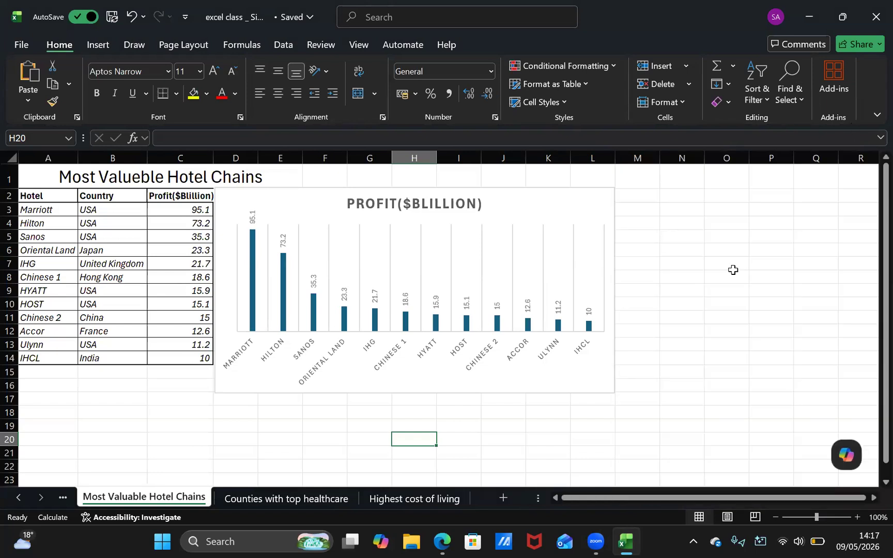
left_click(831, 6)
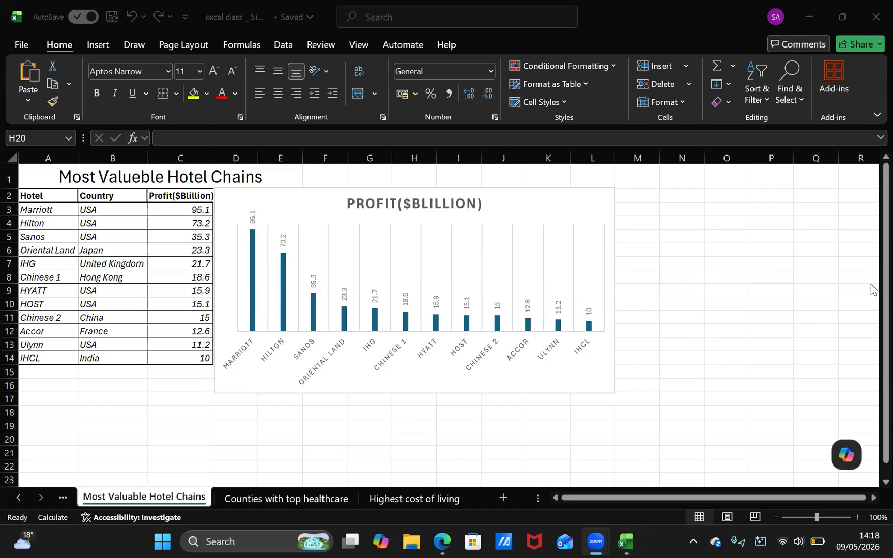
left_click(751, 280)
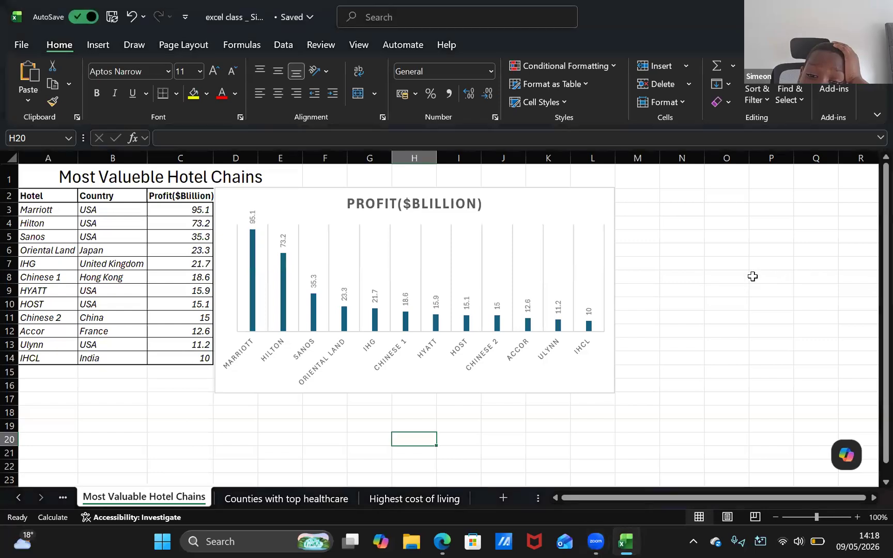